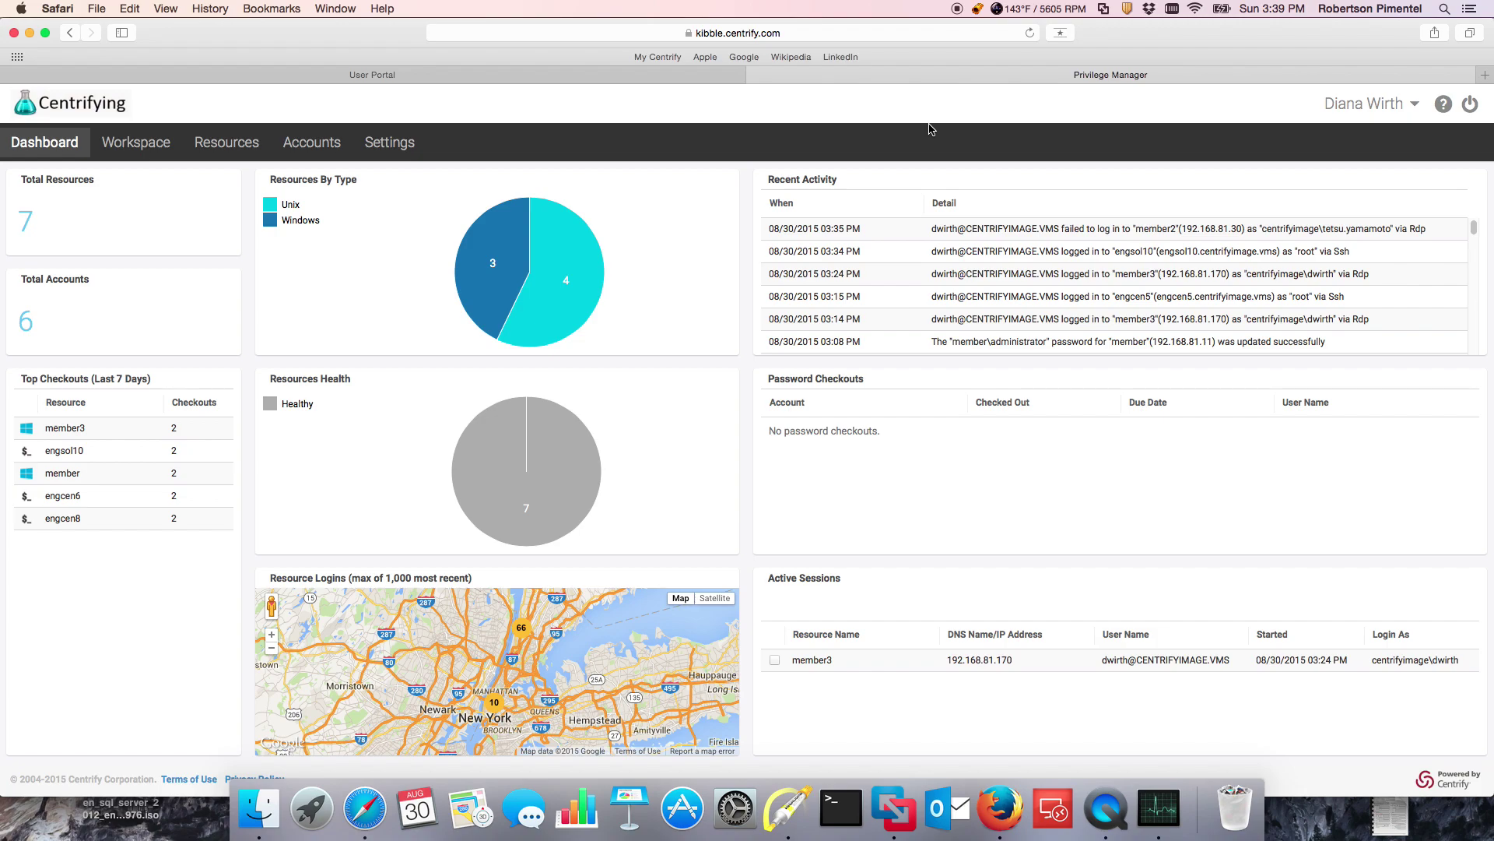
Step: Open the Settings page to check DirectAudit auditing is enabled for DefaultInstallation
{"action": "left_click", "coordinate": [372, 148]}
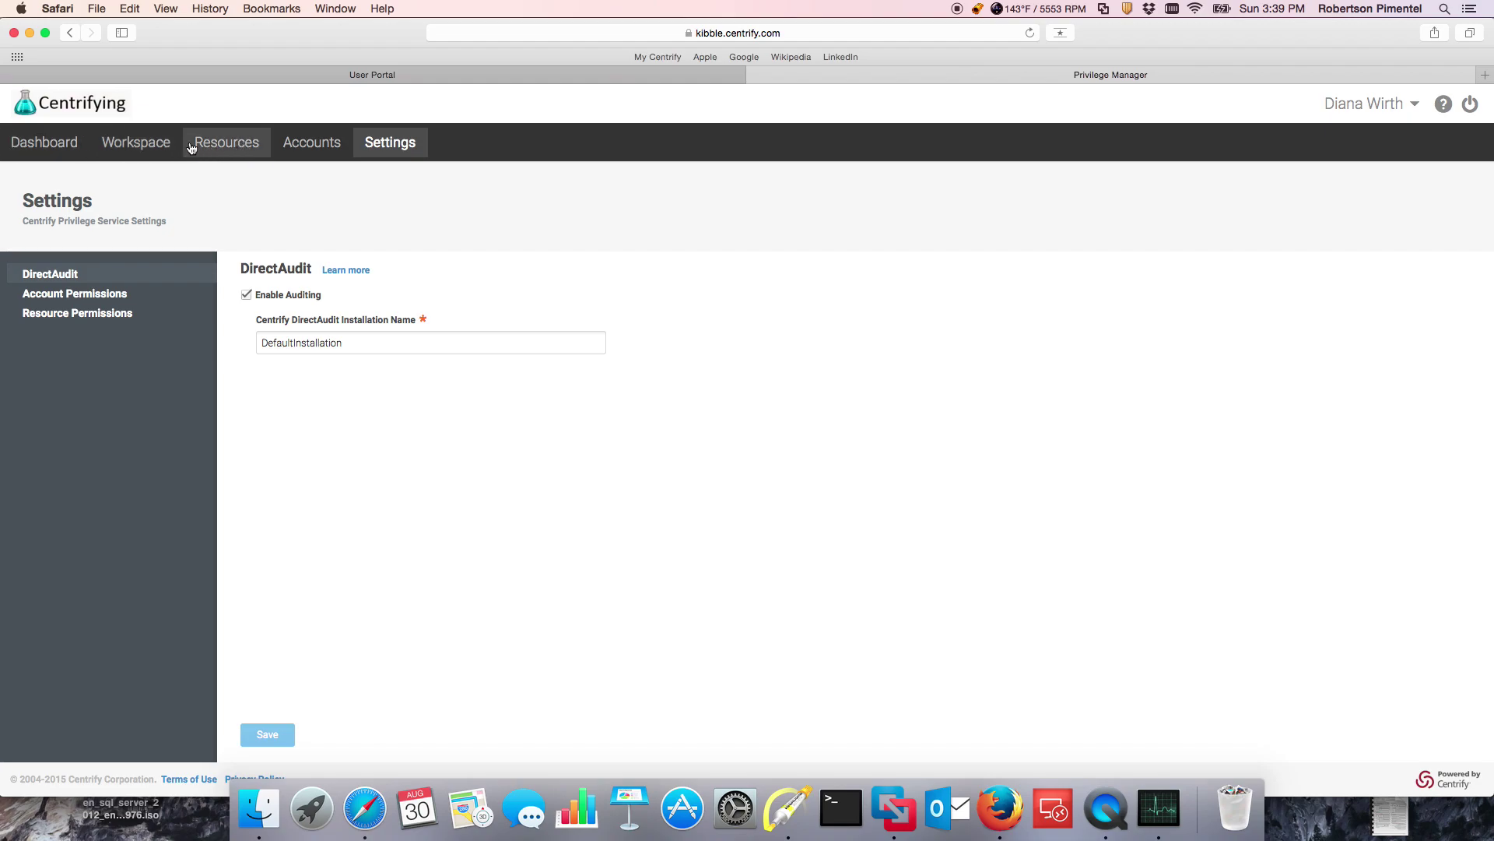
Step: On the Workspace, select the member3 active session and watch it live
{"action": "left_click", "coordinate": [121, 148]}
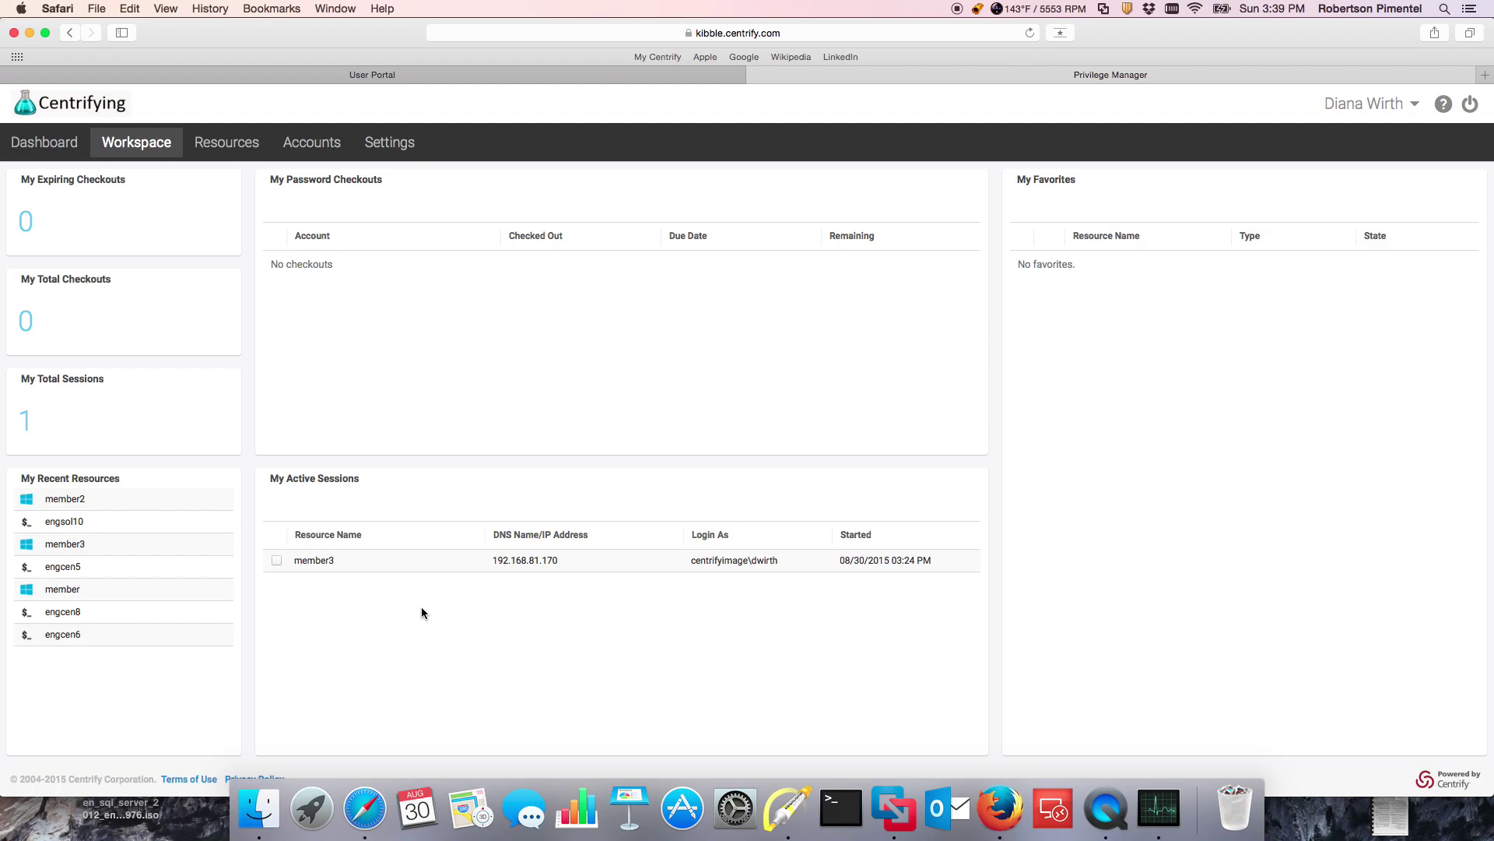
{"action": "left_click", "coordinate": [277, 561]}
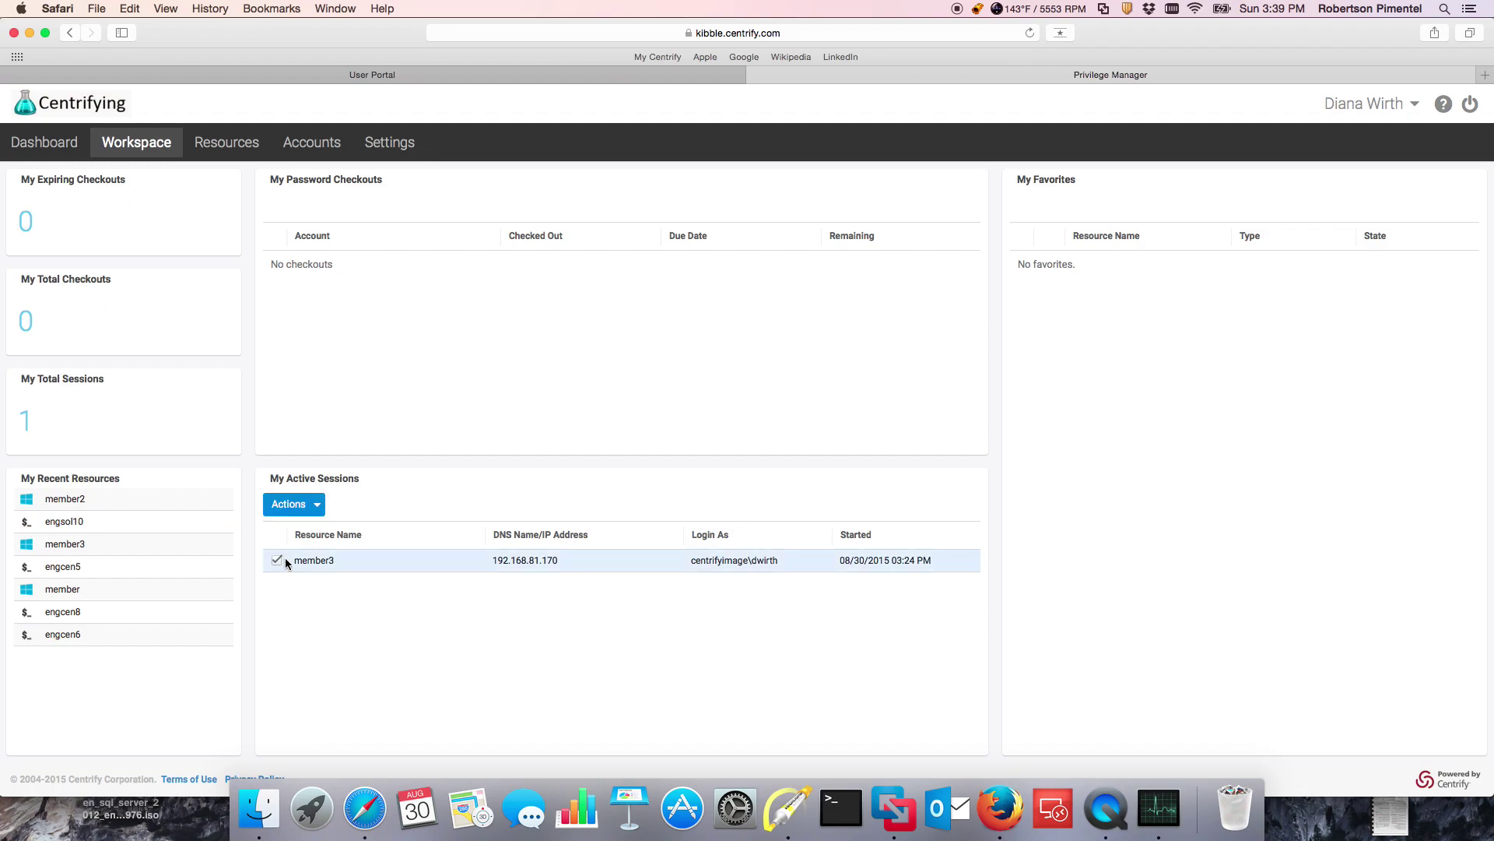
{"action": "left_click", "coordinate": [289, 504]}
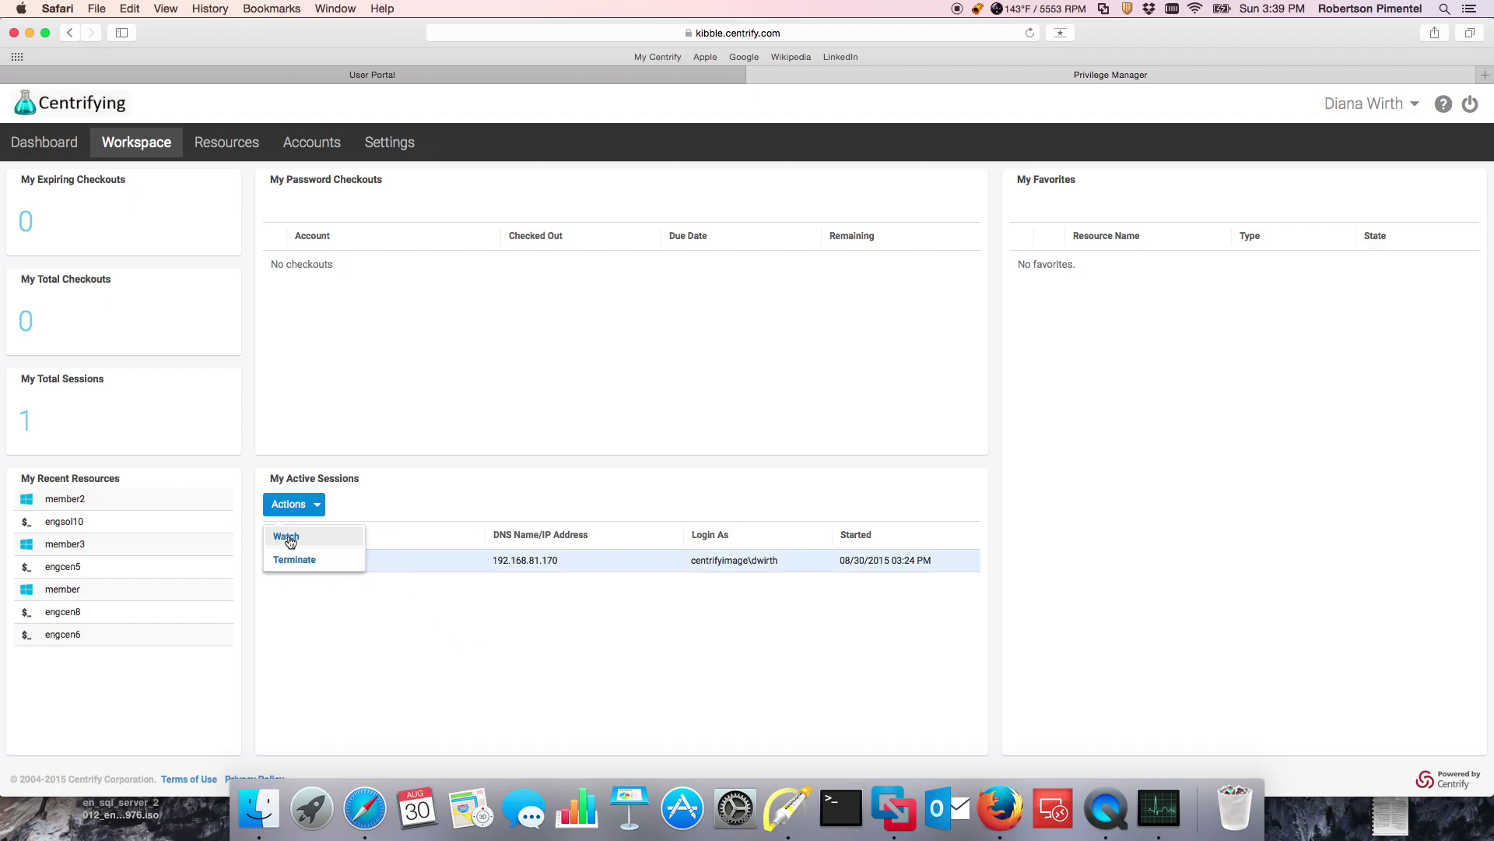
{"action": "left_click", "coordinate": [289, 542]}
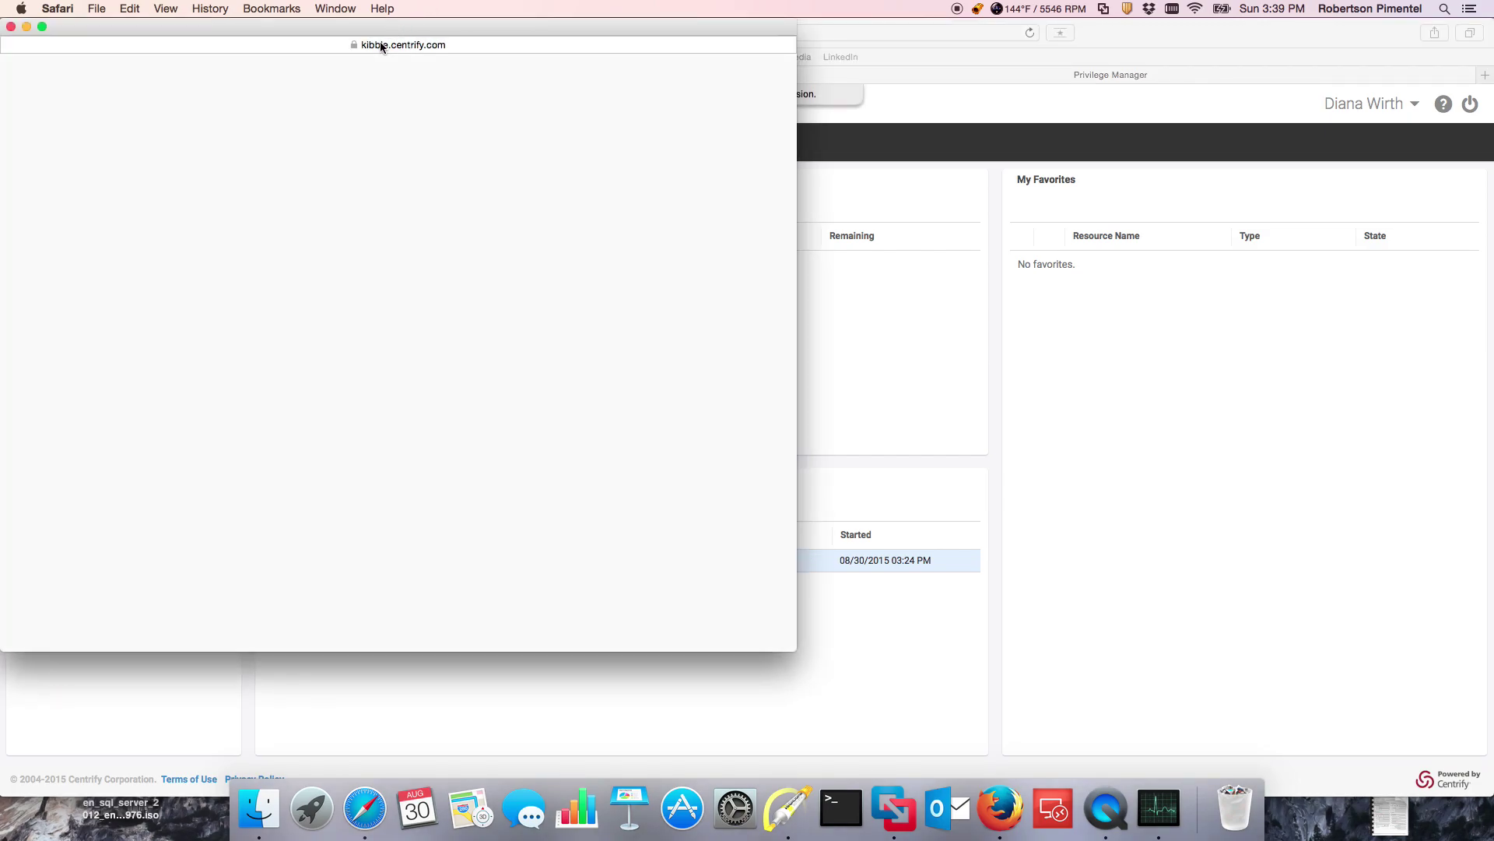
Step: Review the member3 watch windows, launching and cancelling PuTTY, then close them
{"action": "left_click_drag", "start_coordinate": [342, 36], "coordinate": [1110, 69]}
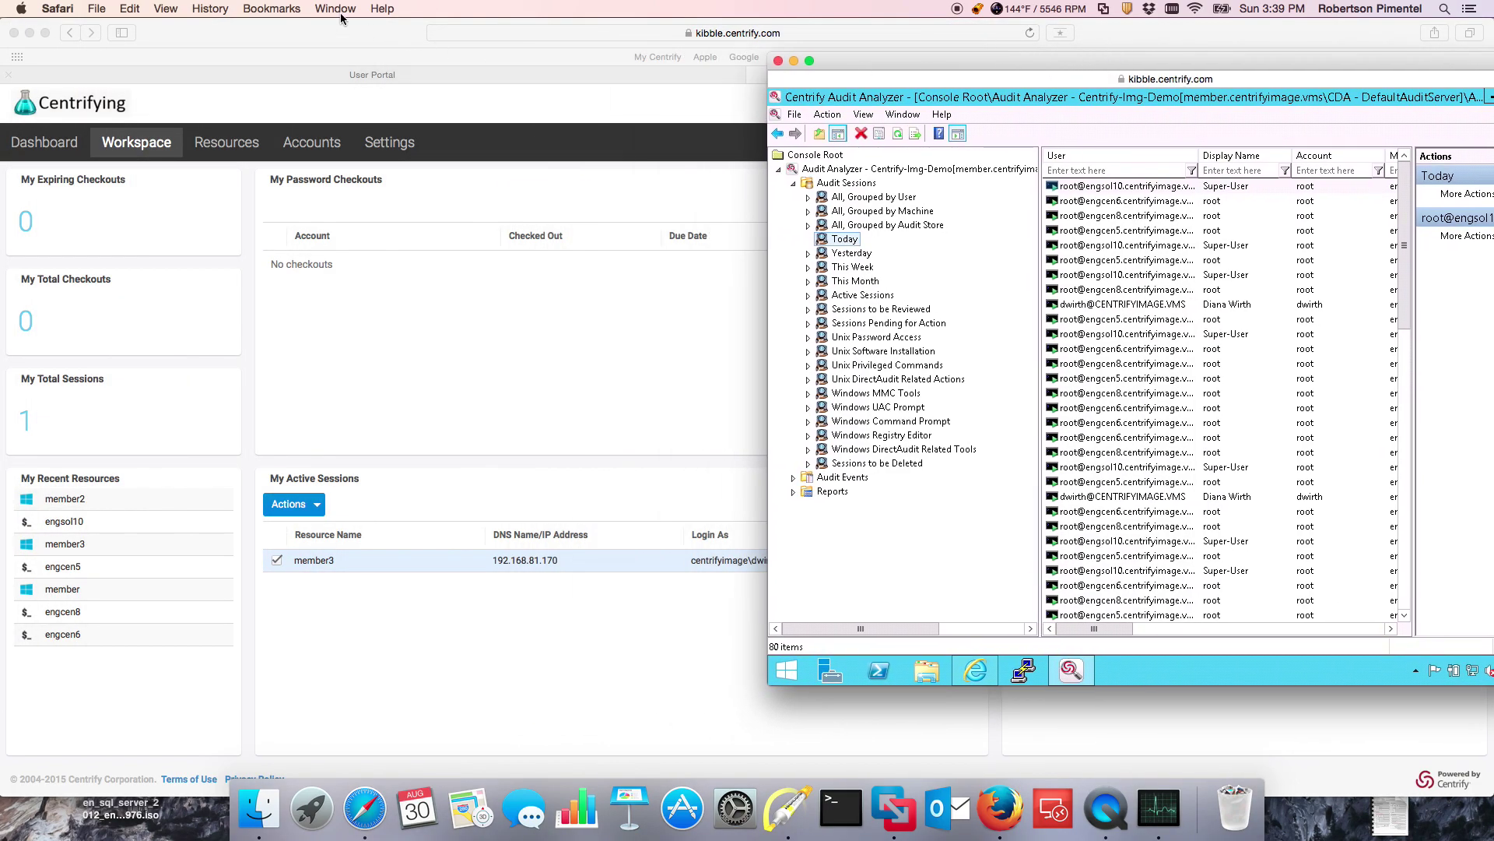
{"action": "left_click", "coordinate": [335, 8]}
{"action": "left_click", "coordinate": [336, 159]}
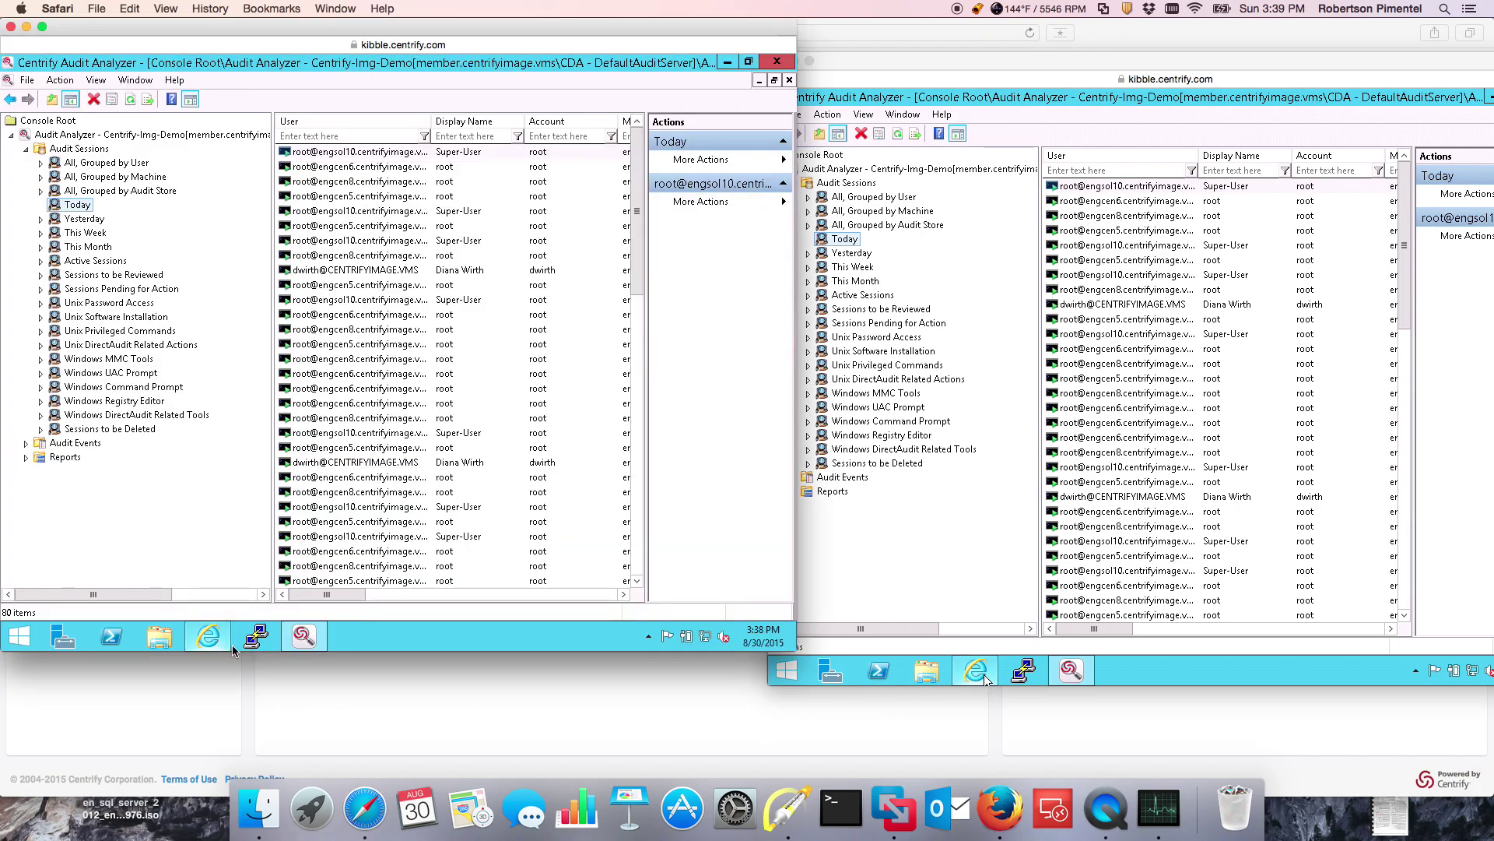
{"action": "left_click", "coordinate": [257, 636]}
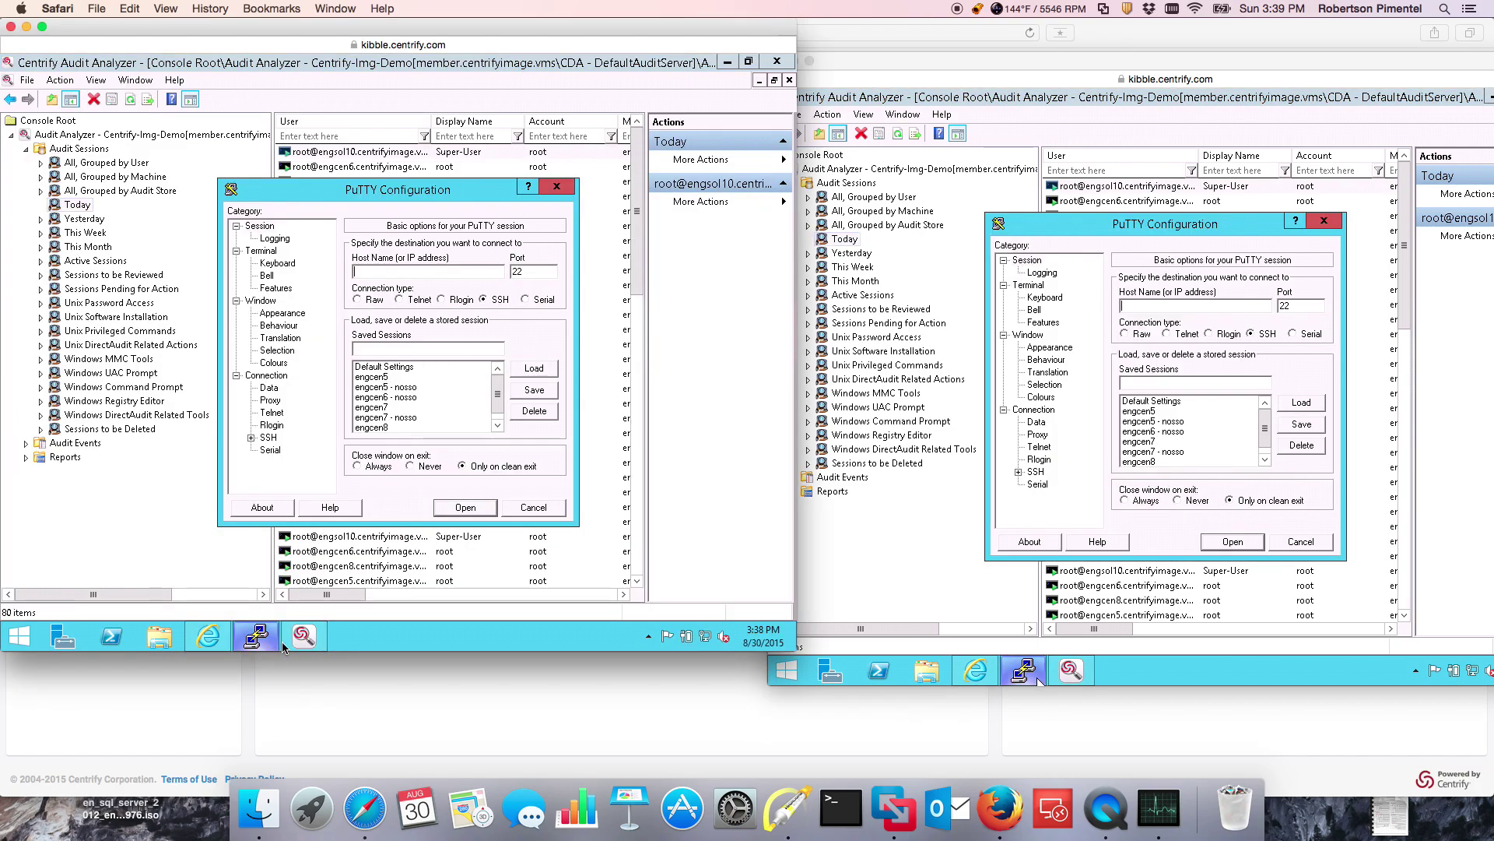
{"action": "left_click", "coordinate": [1301, 542]}
{"action": "left_click", "coordinate": [924, 61]}
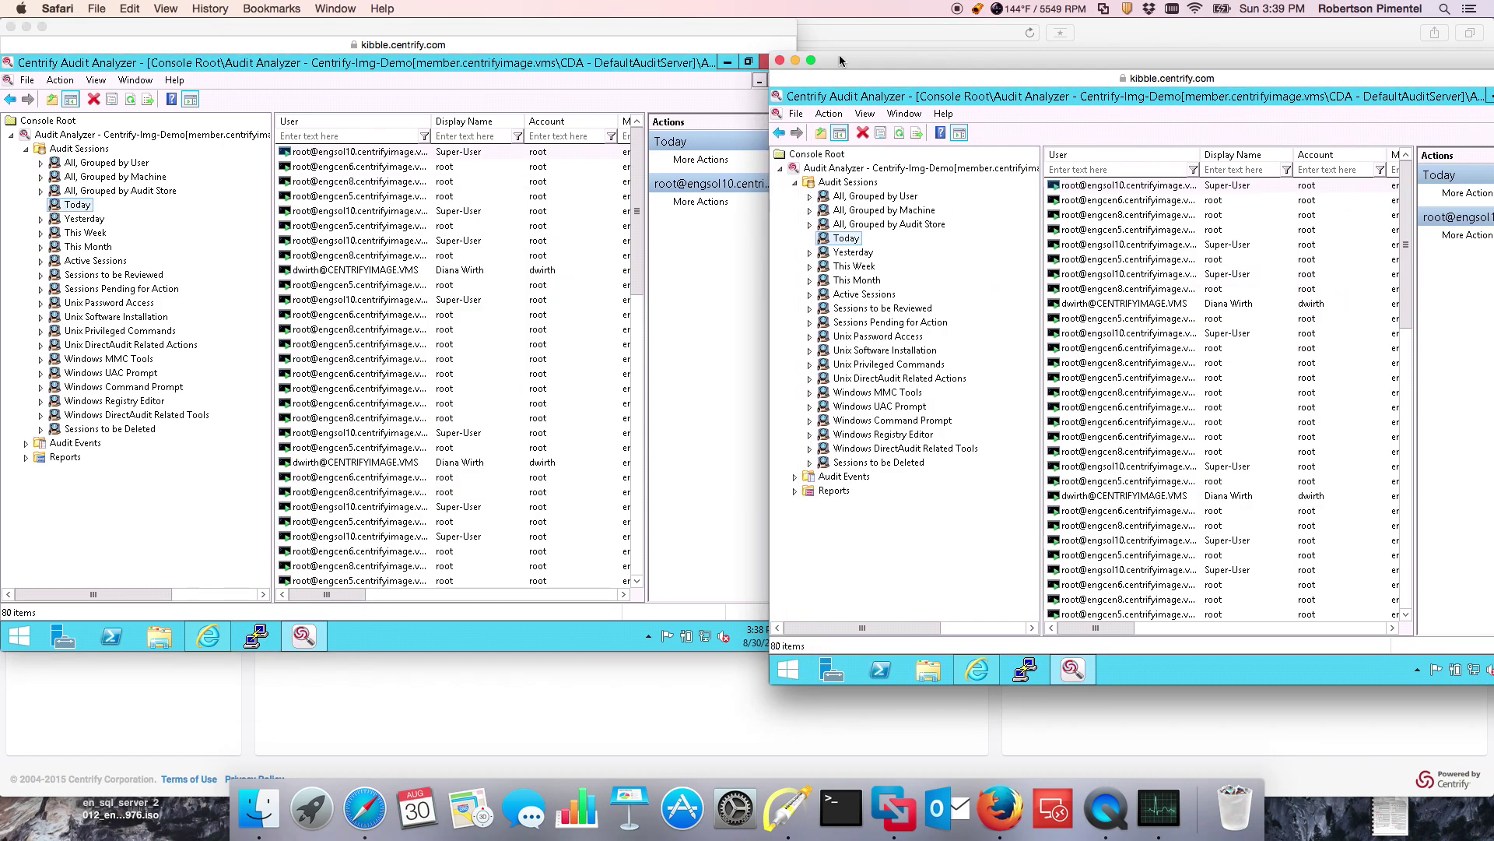
{"action": "left_click", "coordinate": [779, 61]}
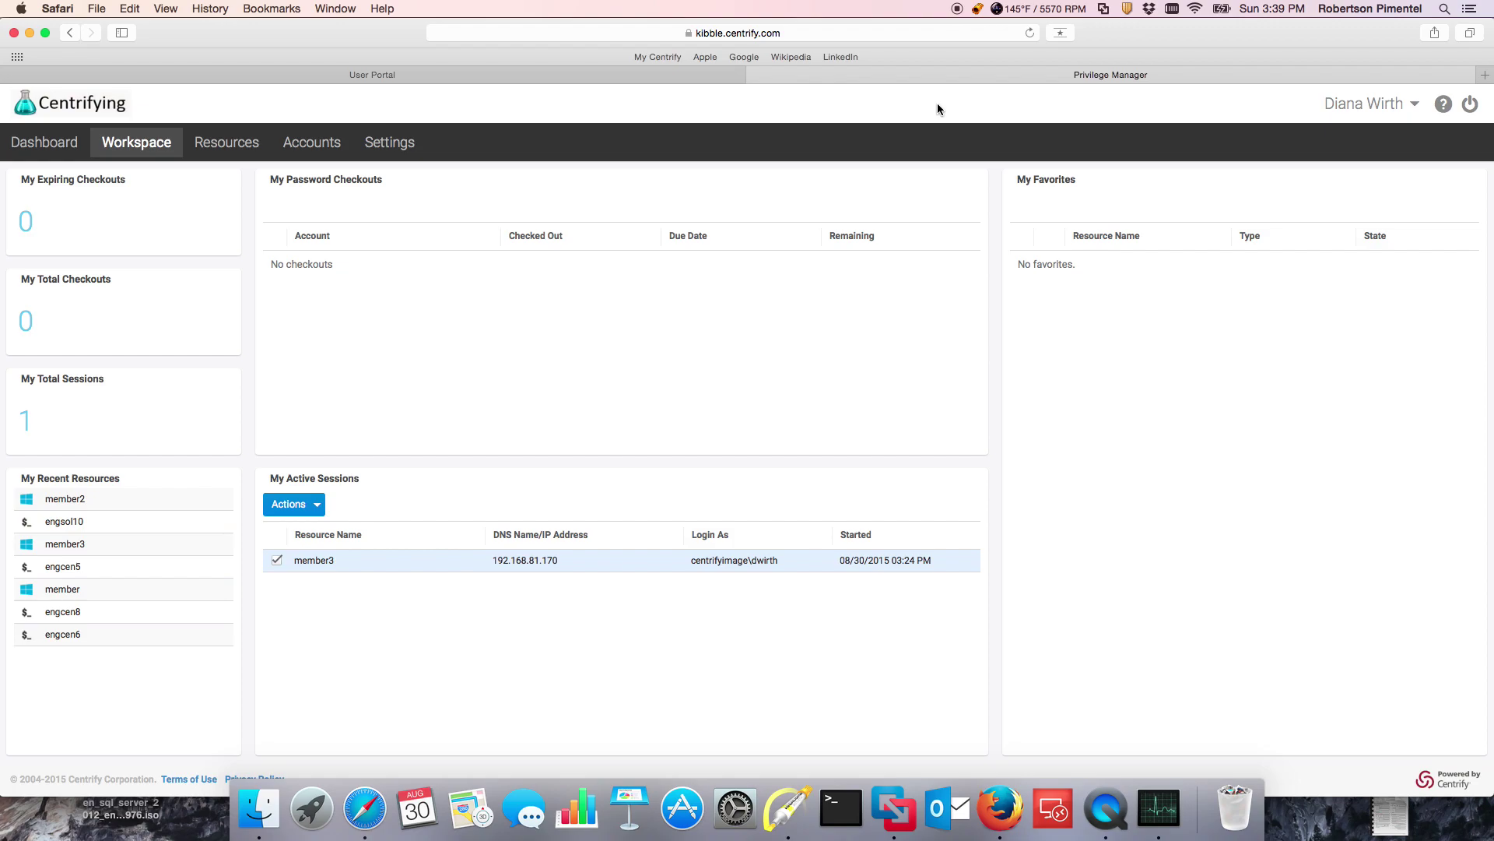
Step: Log in to engsol10 as root over SSH from the resource's account actions
{"action": "left_click", "coordinate": [247, 145]}
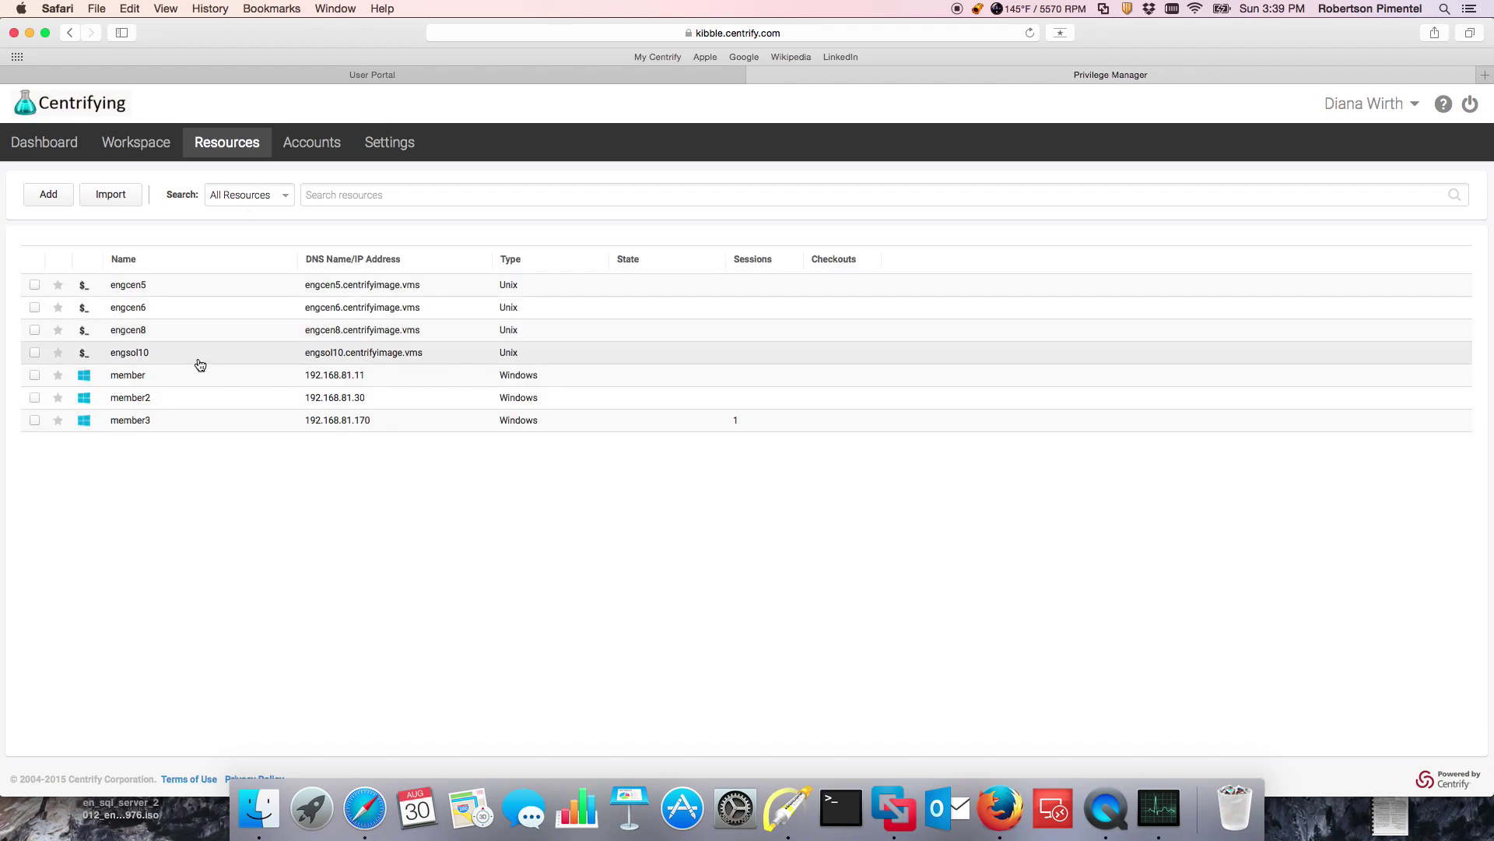
{"action": "left_click", "coordinate": [657, 365]}
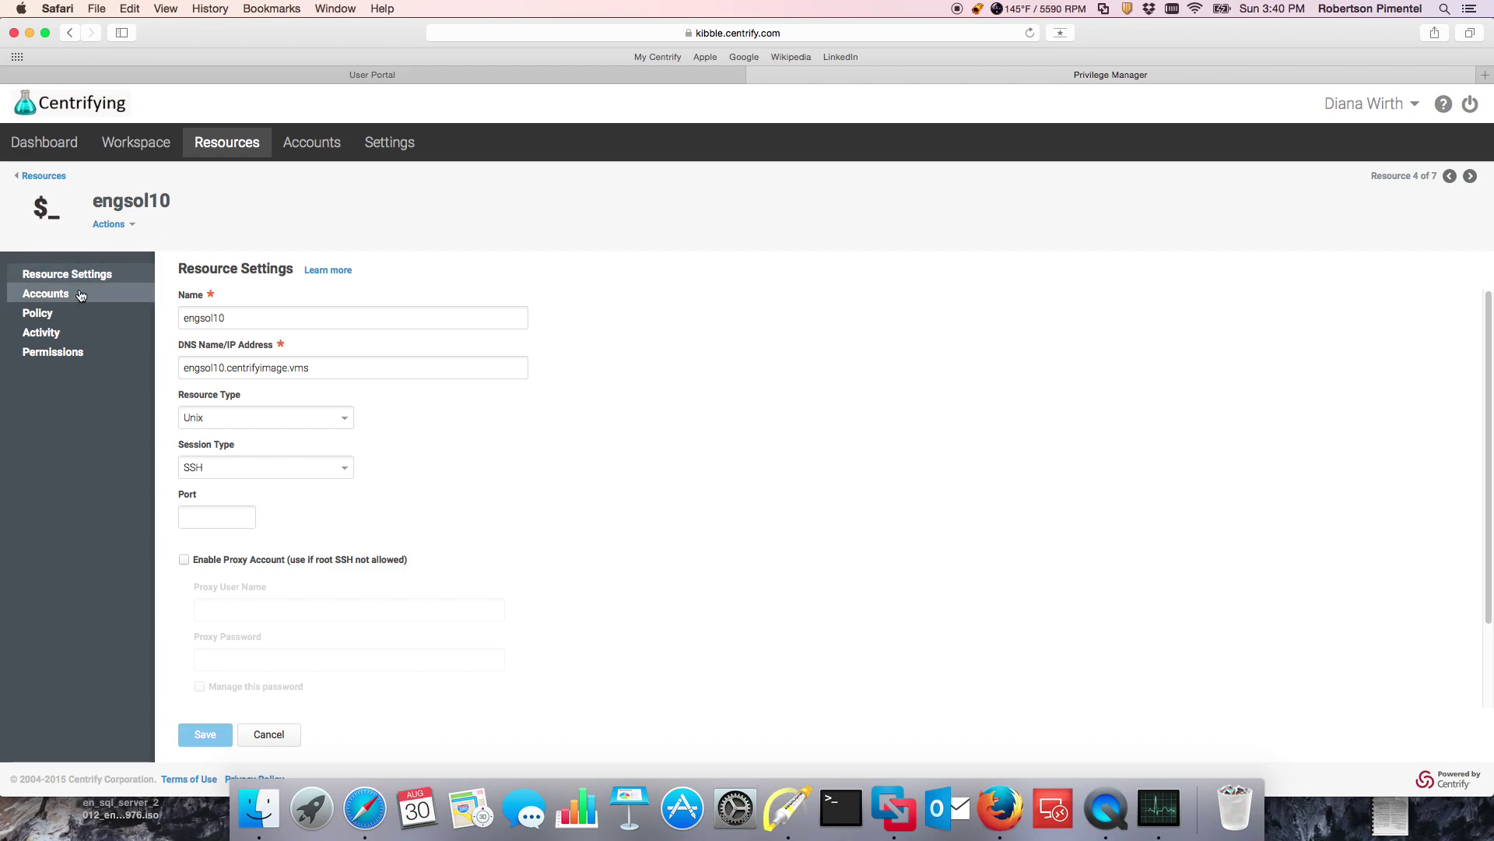
{"action": "left_click", "coordinate": [78, 293]}
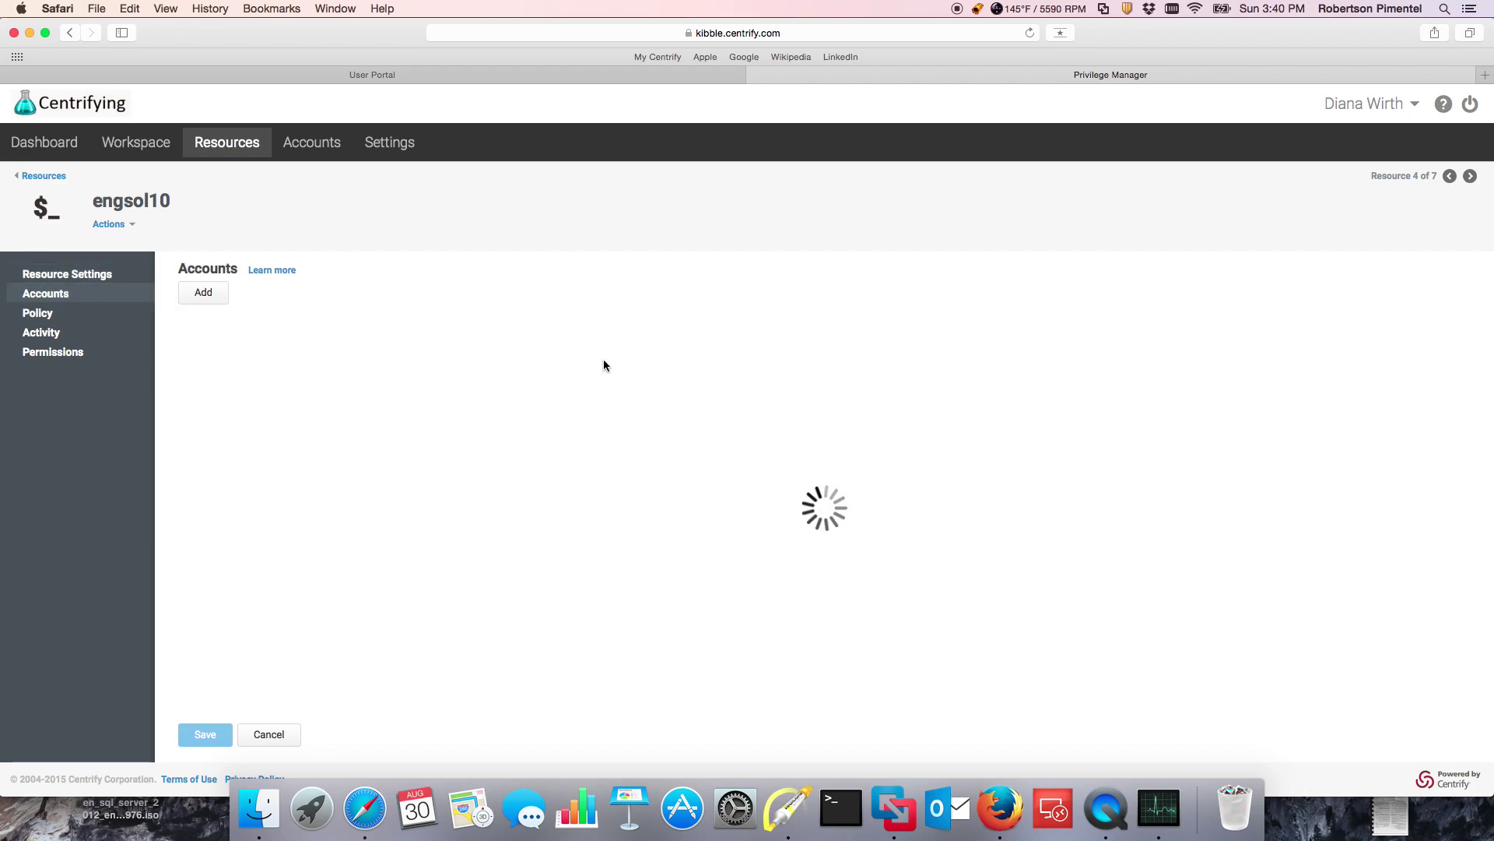
{"action": "left_click", "coordinate": [532, 361]}
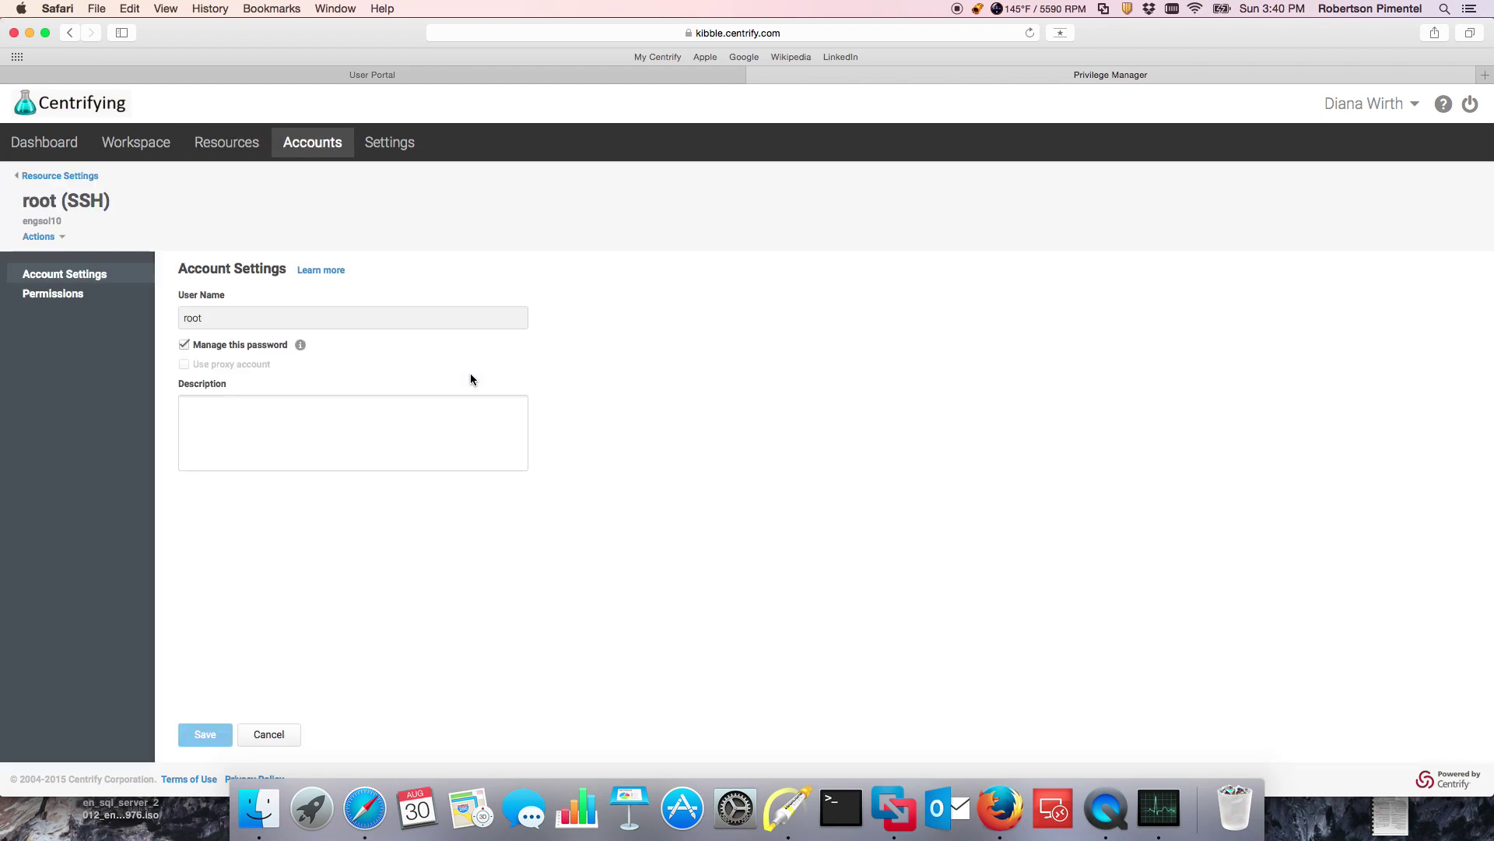
{"action": "left_click", "coordinate": [48, 236]}
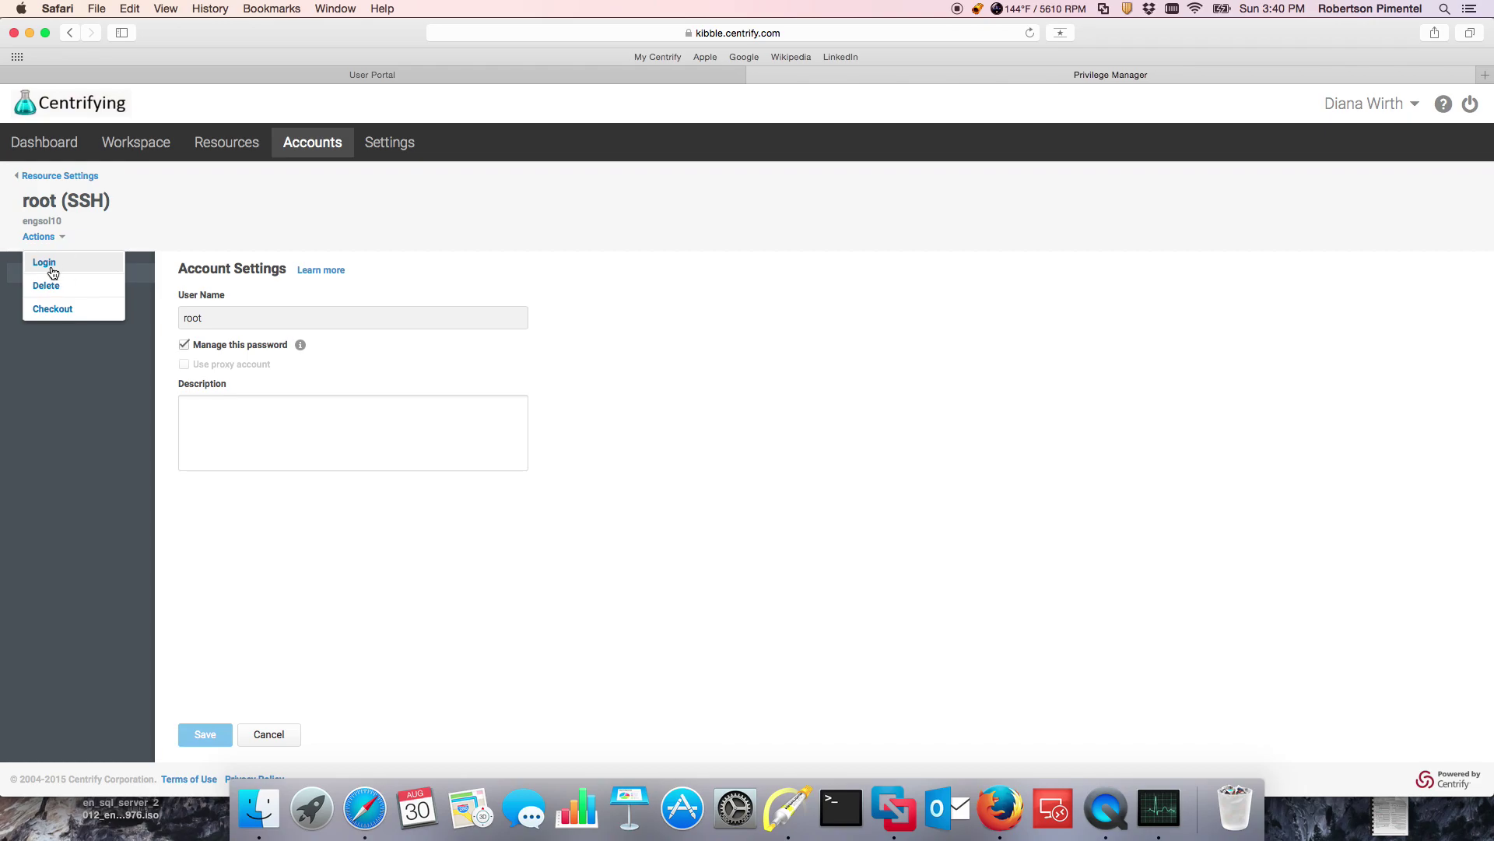
{"action": "left_click", "coordinate": [50, 264]}
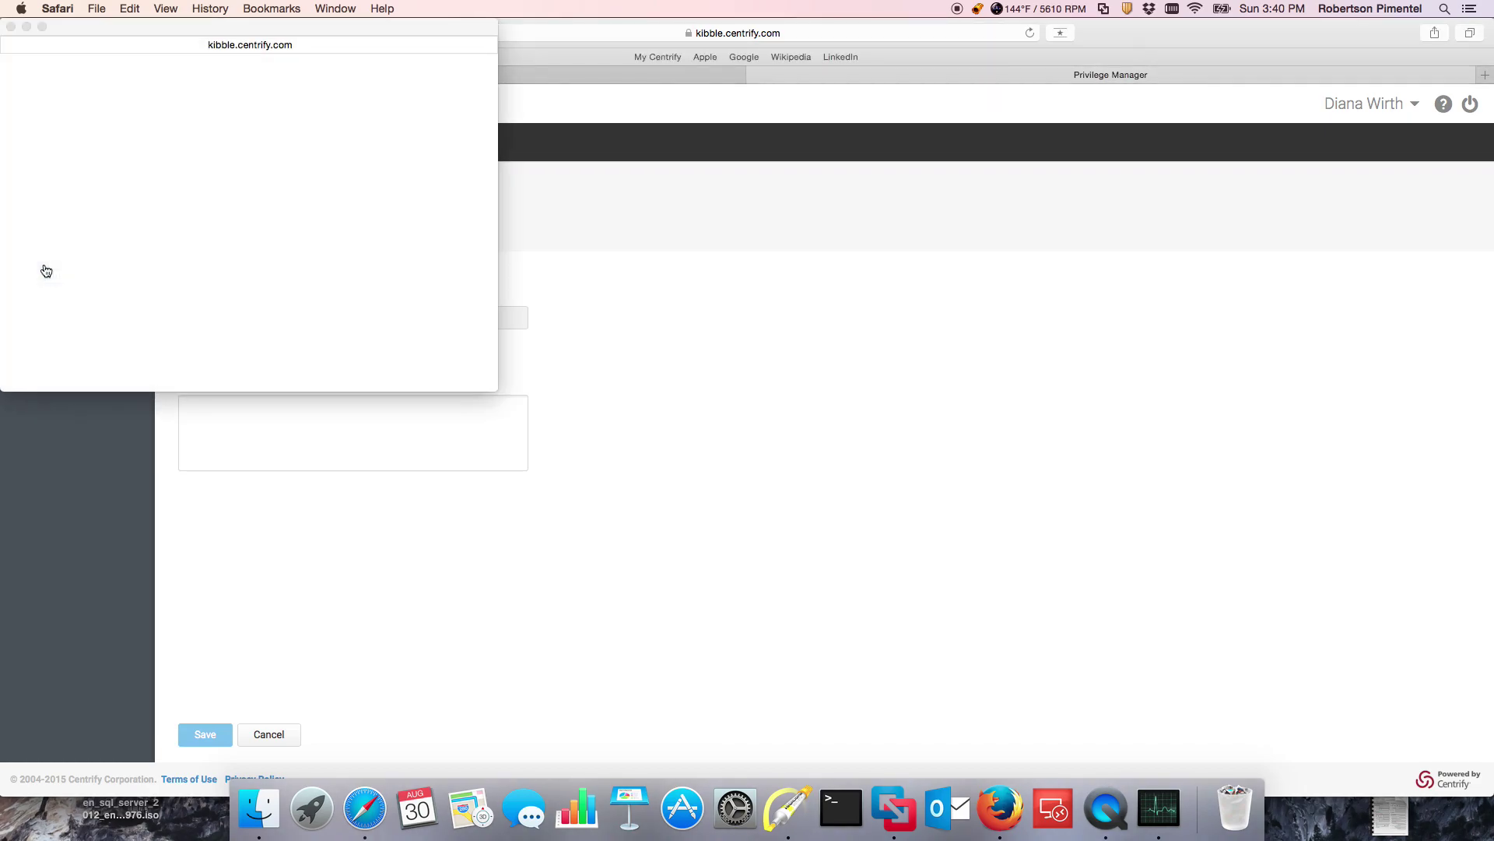
{"action": "left_click_drag", "start_coordinate": [205, 32], "coordinate": [824, 231]}
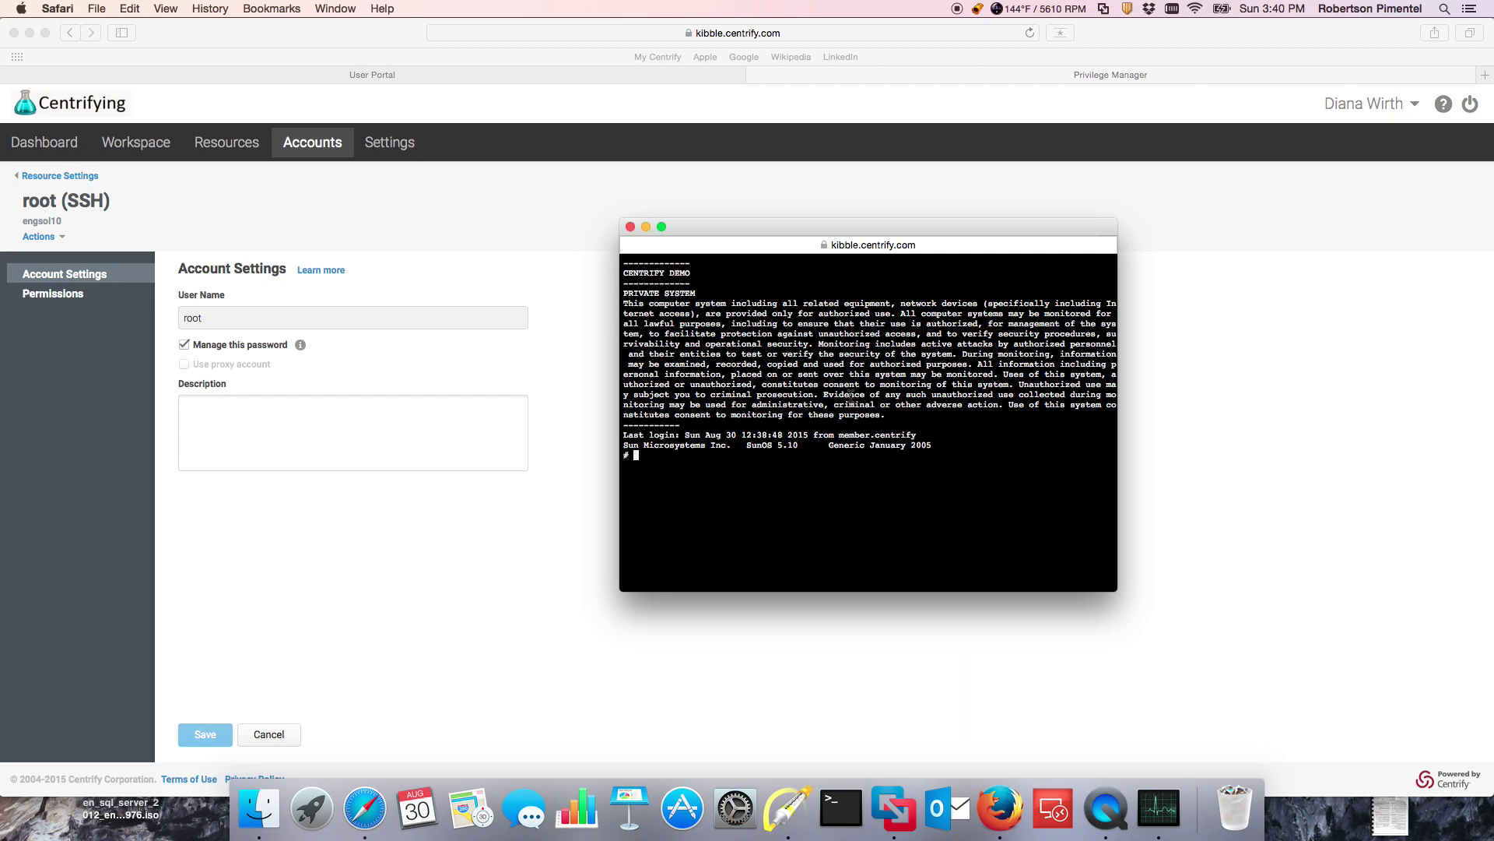
Step: Run ls -l, bsh and bash in the root SSH terminal
{"action": "type", "text": "ls -l"}
{"action": "key", "text": "Return"}
{"action": "type", "text": "bsh"}
{"action": "key", "text": "Return"}
{"action": "type", "text": "bash"}
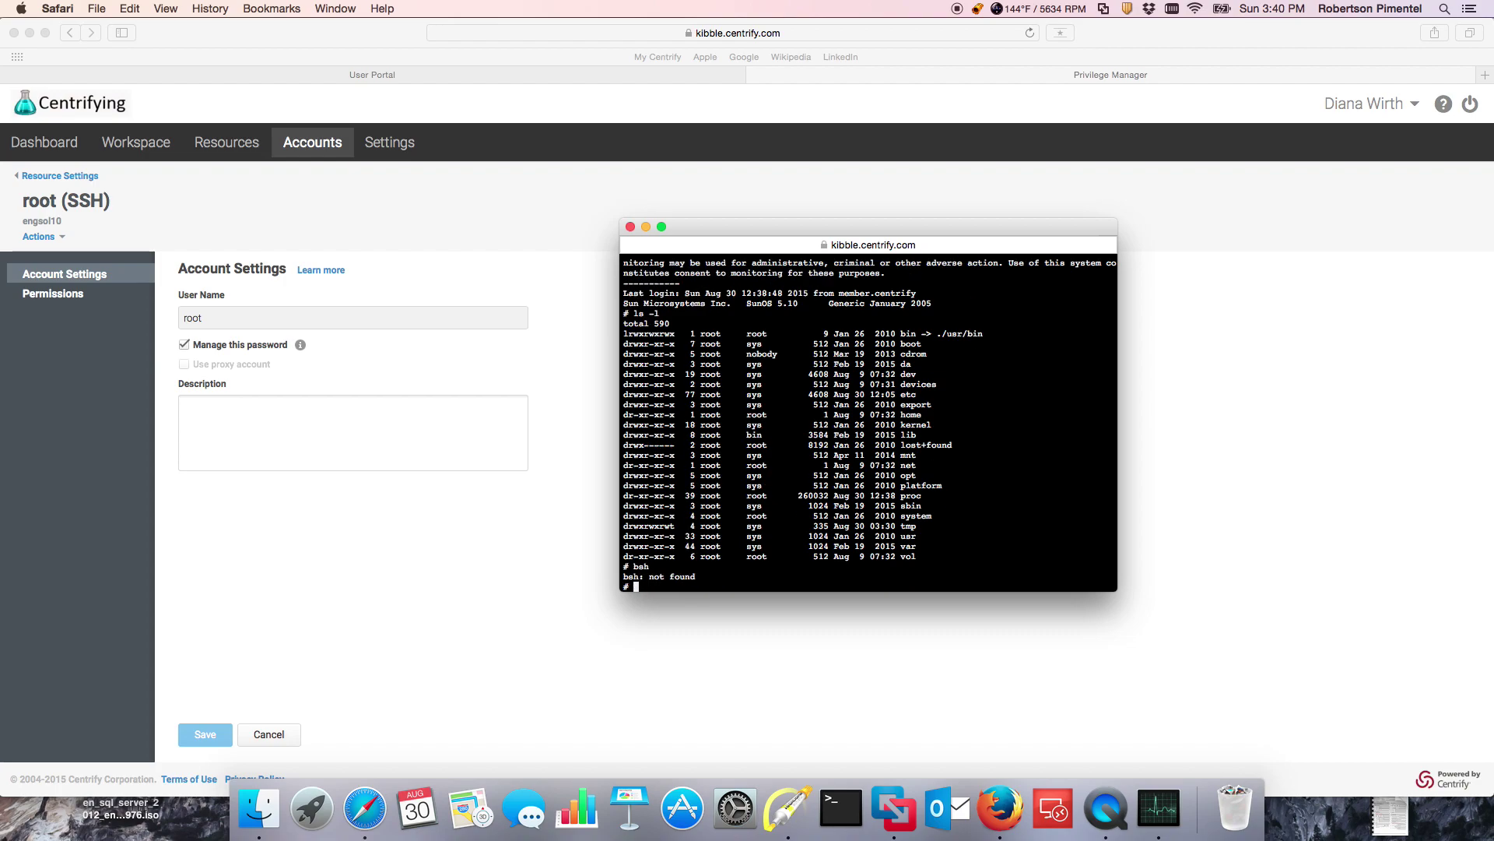
{"action": "key", "text": "Return"}
Step: Run adinfo, clear the screen, and list processes with ps -ef
{"action": "type", "text": "adinfo"}
{"action": "key", "text": "Return"}
{"action": "type", "text": "clear"}
{"action": "key", "text": "Return"}
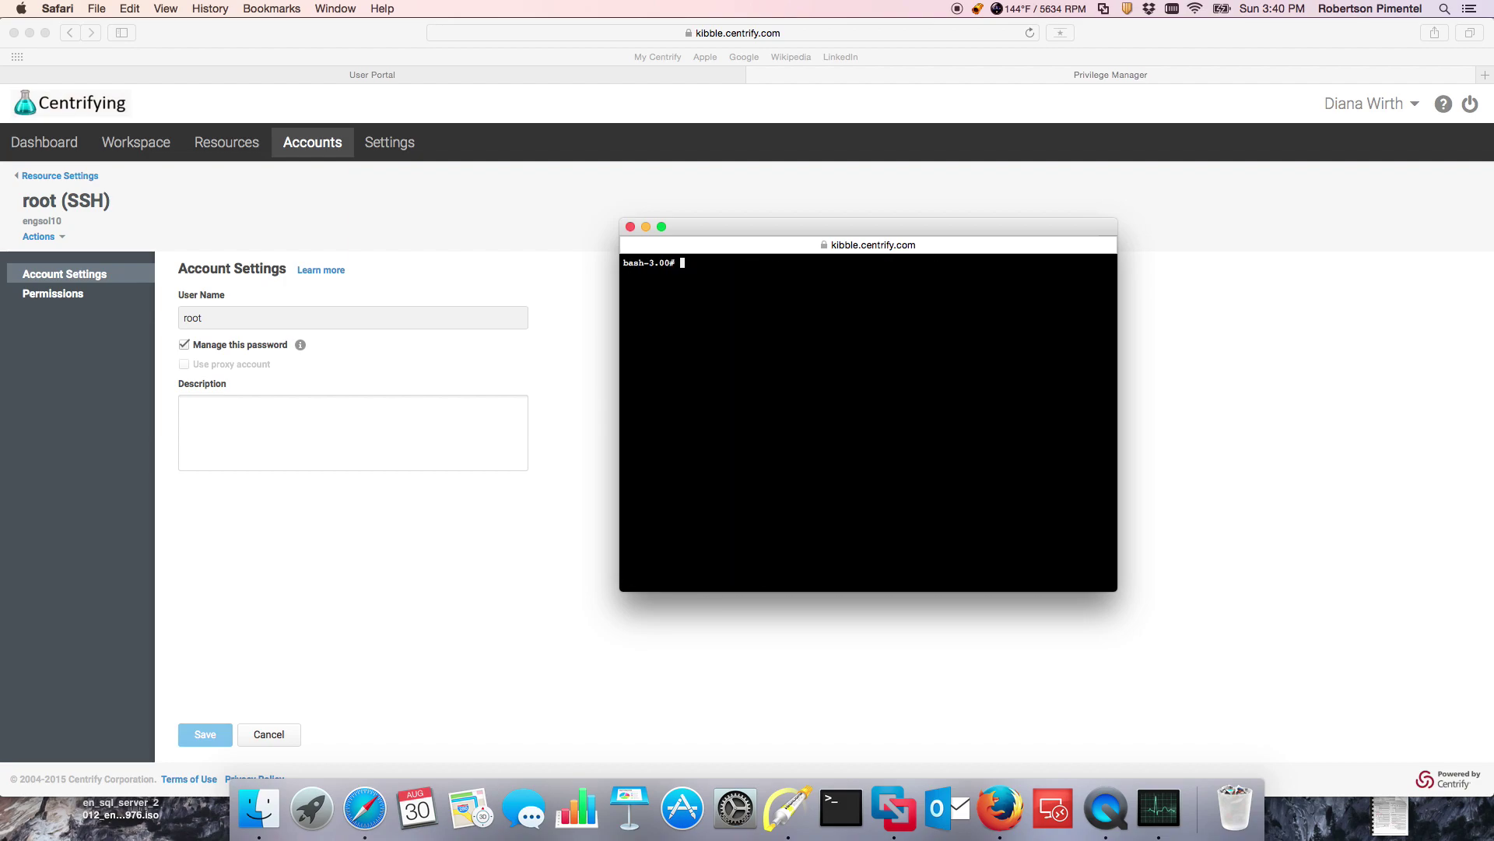
{"action": "type", "text": "ps -ef"}
{"action": "key", "text": "Return"}
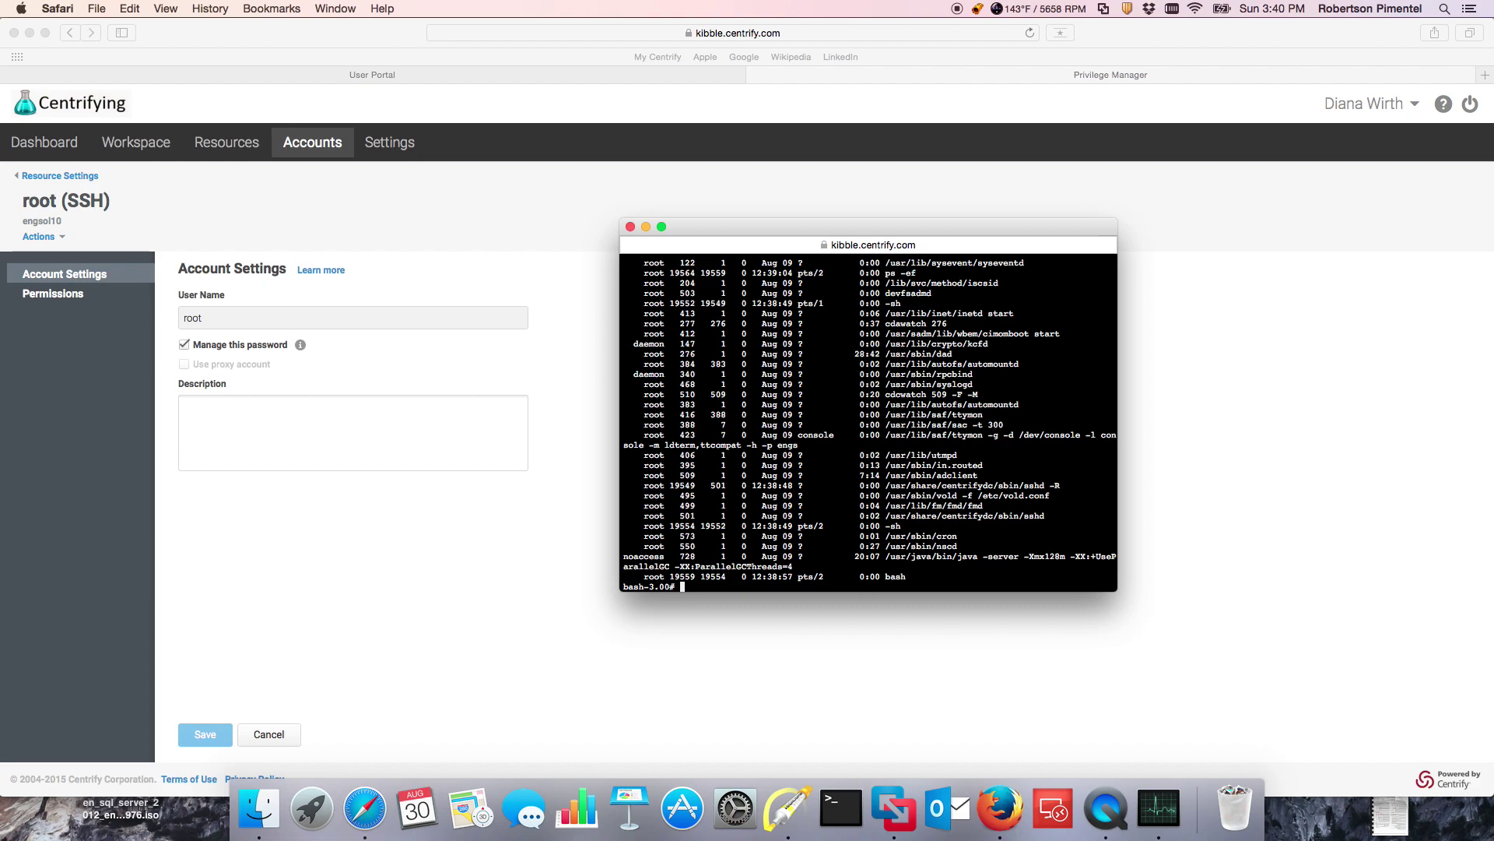
{"action": "left_click", "coordinate": [335, 8]}
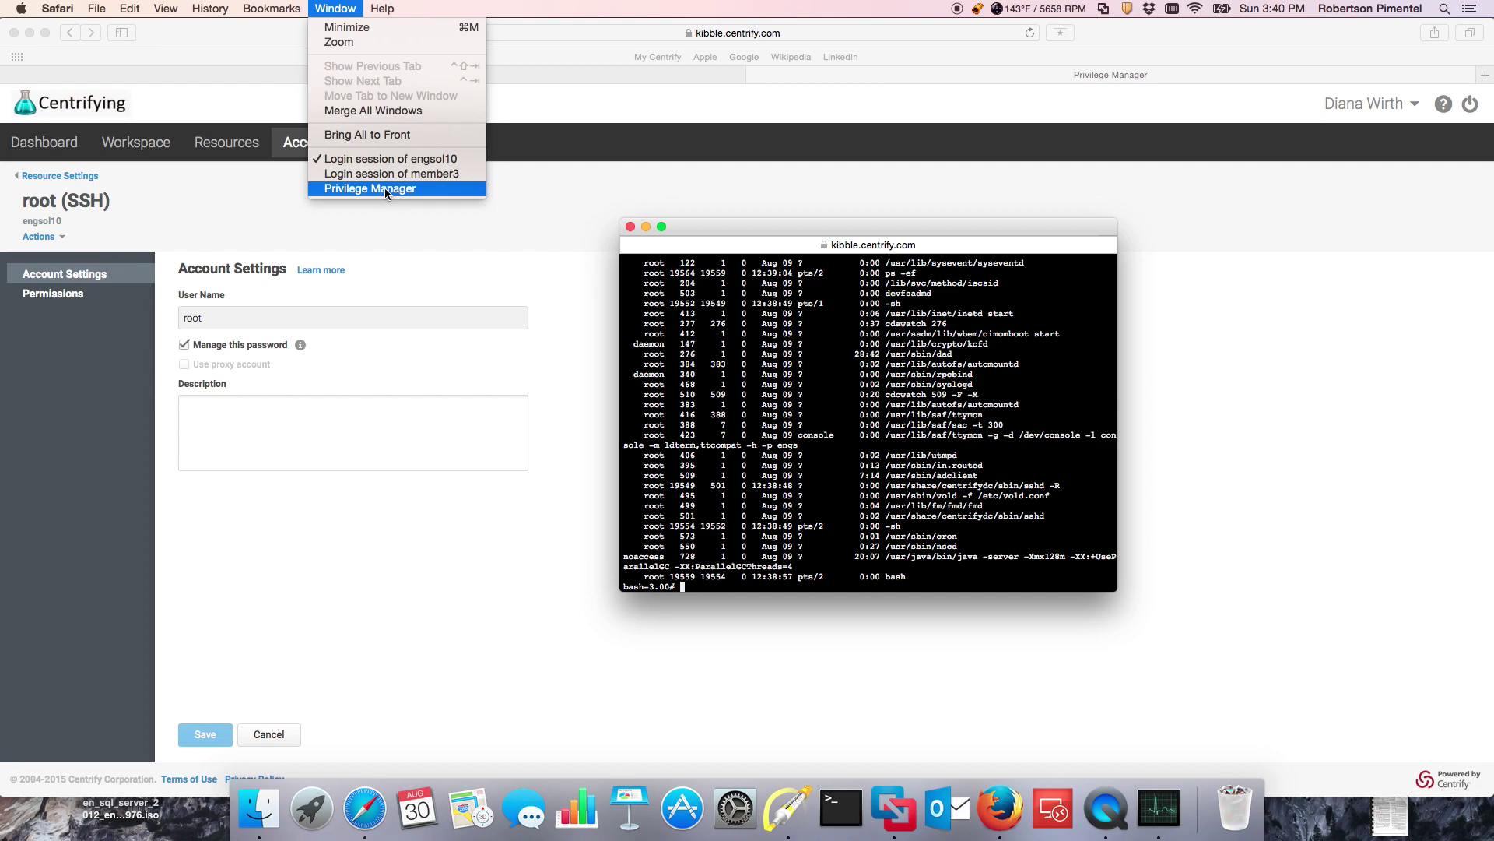
Step: Switch to Audit Analyzer and refresh the Today sessions list
{"action": "left_click", "coordinate": [386, 188]}
{"action": "left_click", "coordinate": [336, 8]}
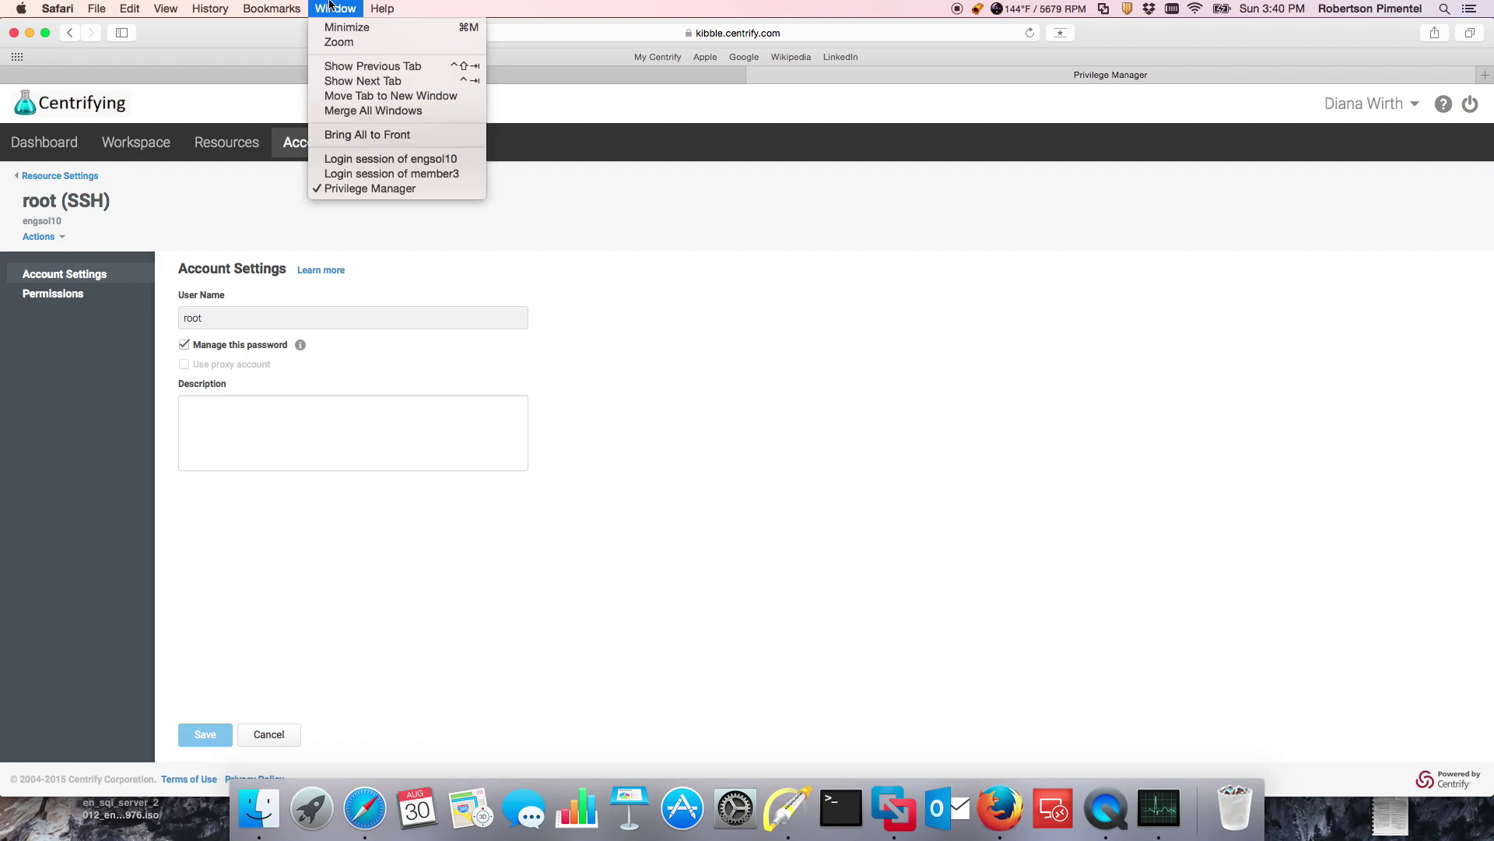
{"action": "left_click", "coordinate": [342, 171]}
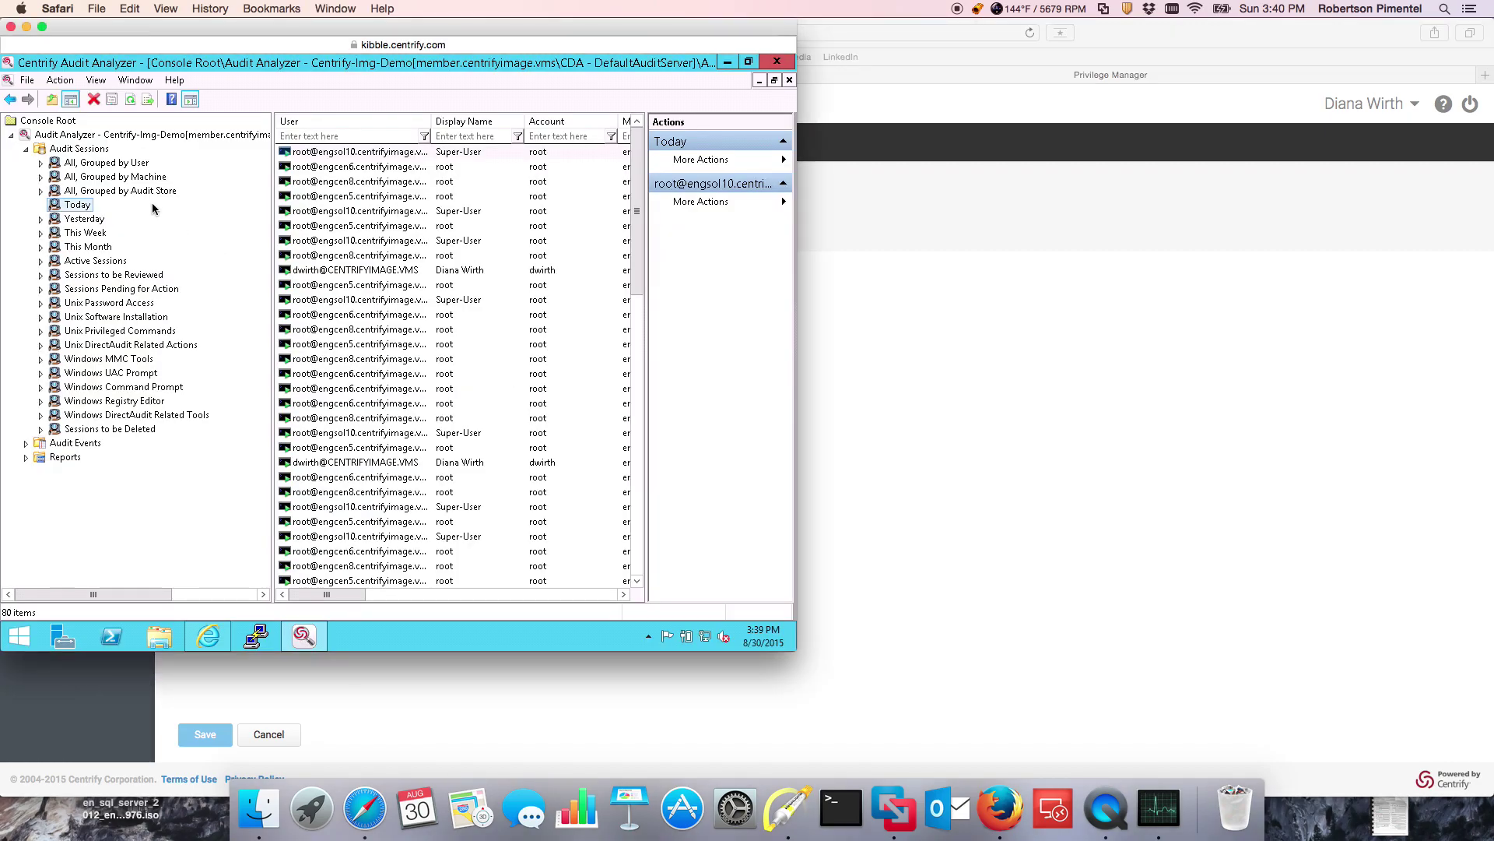
{"action": "right_click", "coordinate": [74, 204]}
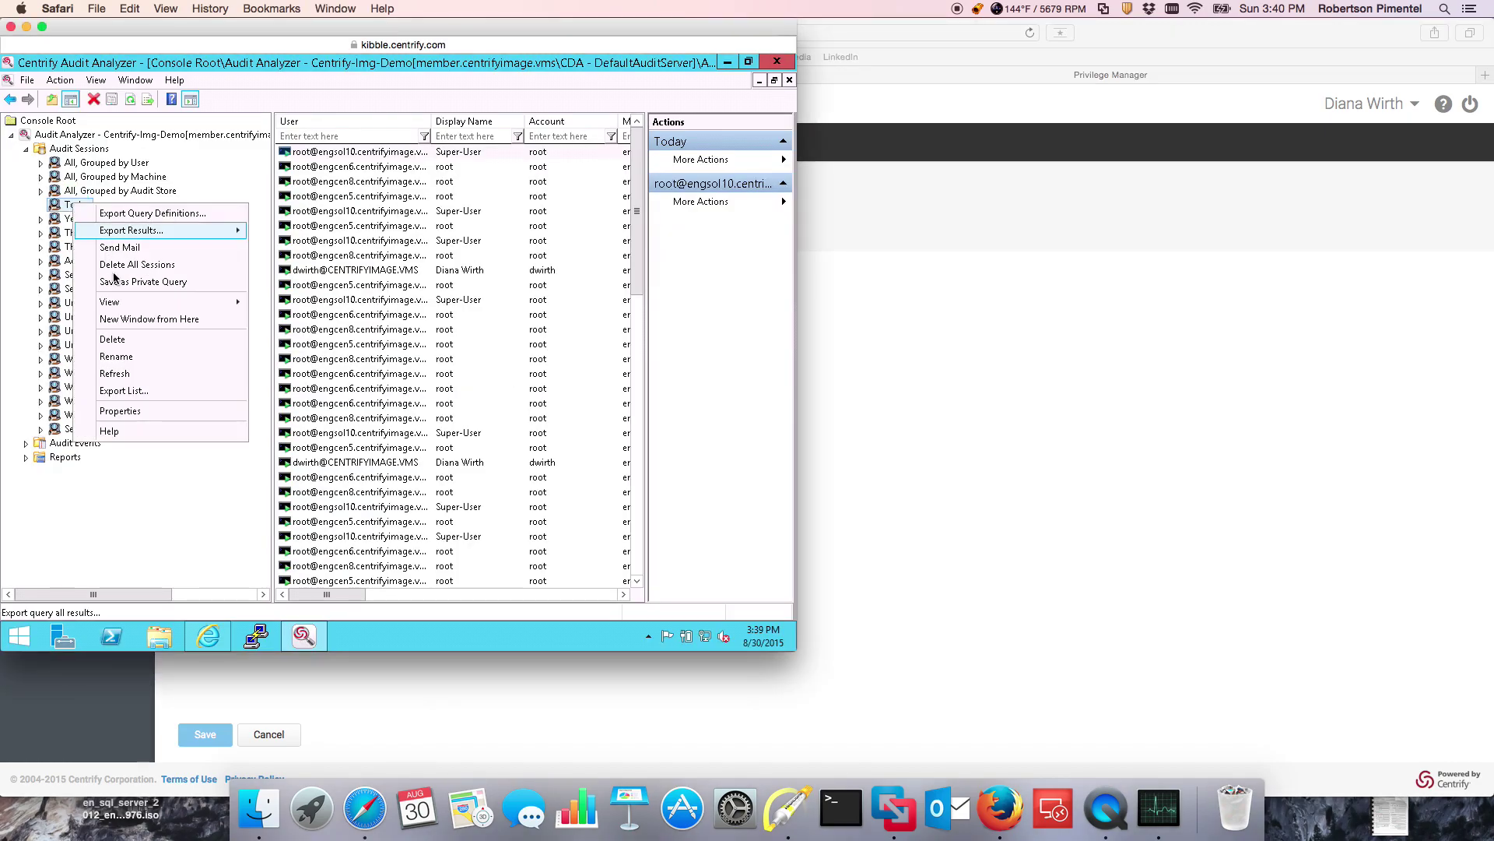
{"action": "left_click", "coordinate": [126, 375]}
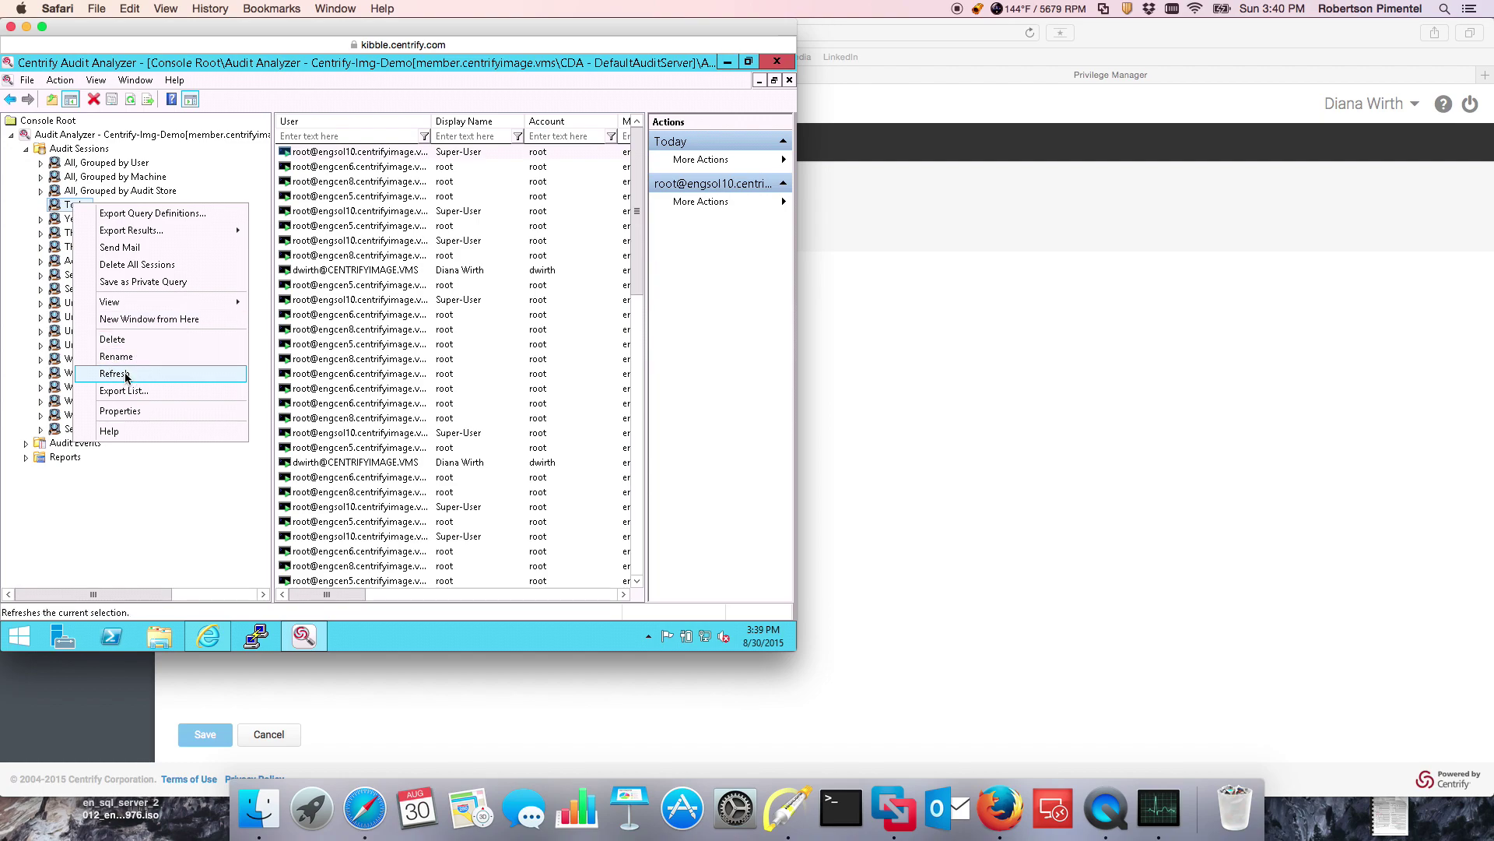
Step: Open the indexed command list of the newest root@engsol10 session
{"action": "left_click", "coordinate": [323, 154]}
{"action": "left_click", "coordinate": [330, 154]}
{"action": "right_click", "coordinate": [330, 153]}
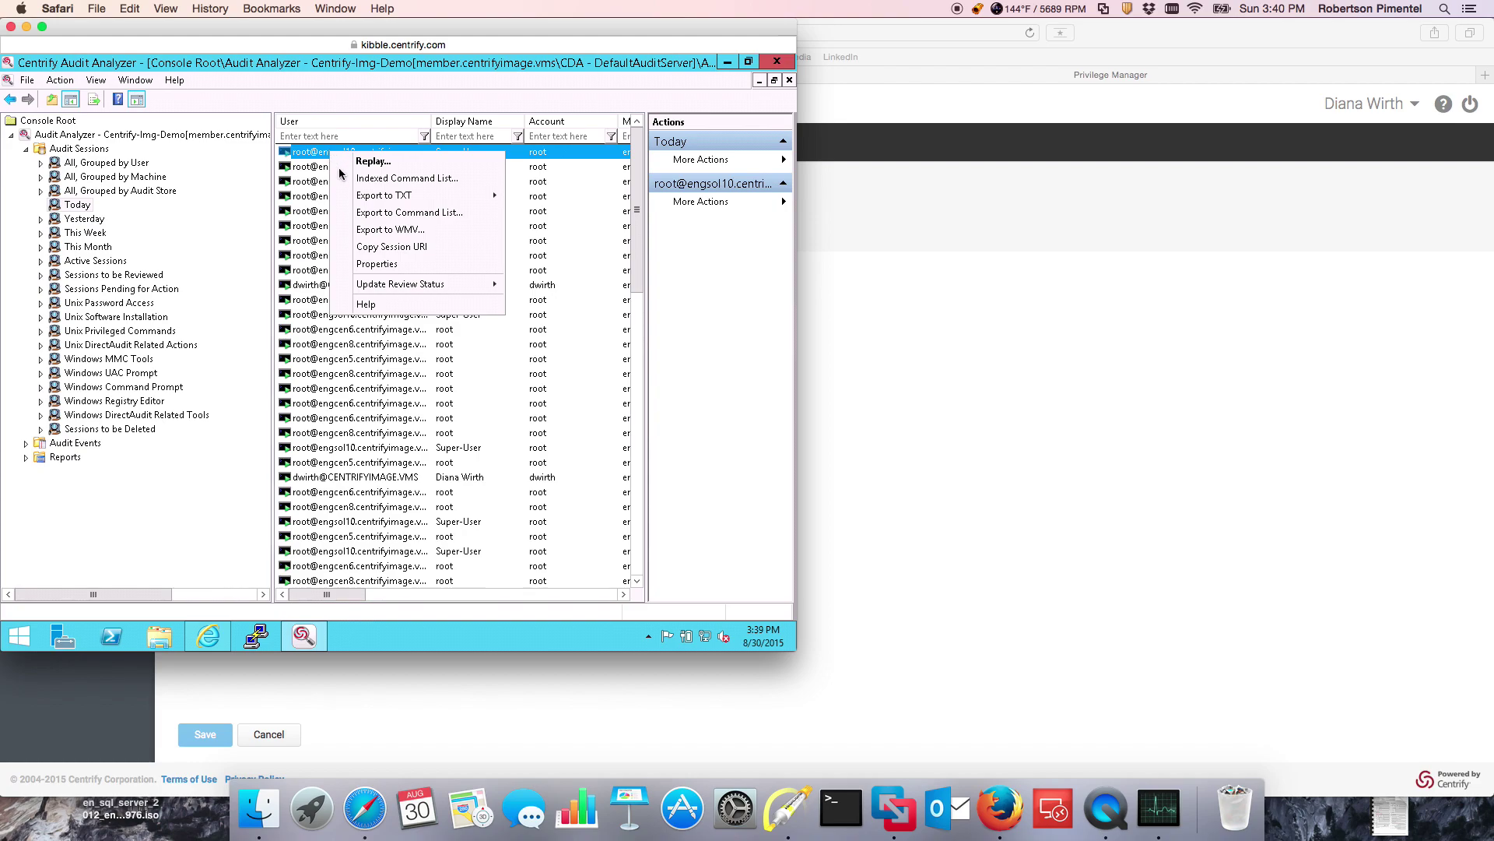
{"action": "mouse_move", "coordinate": [363, 196]}
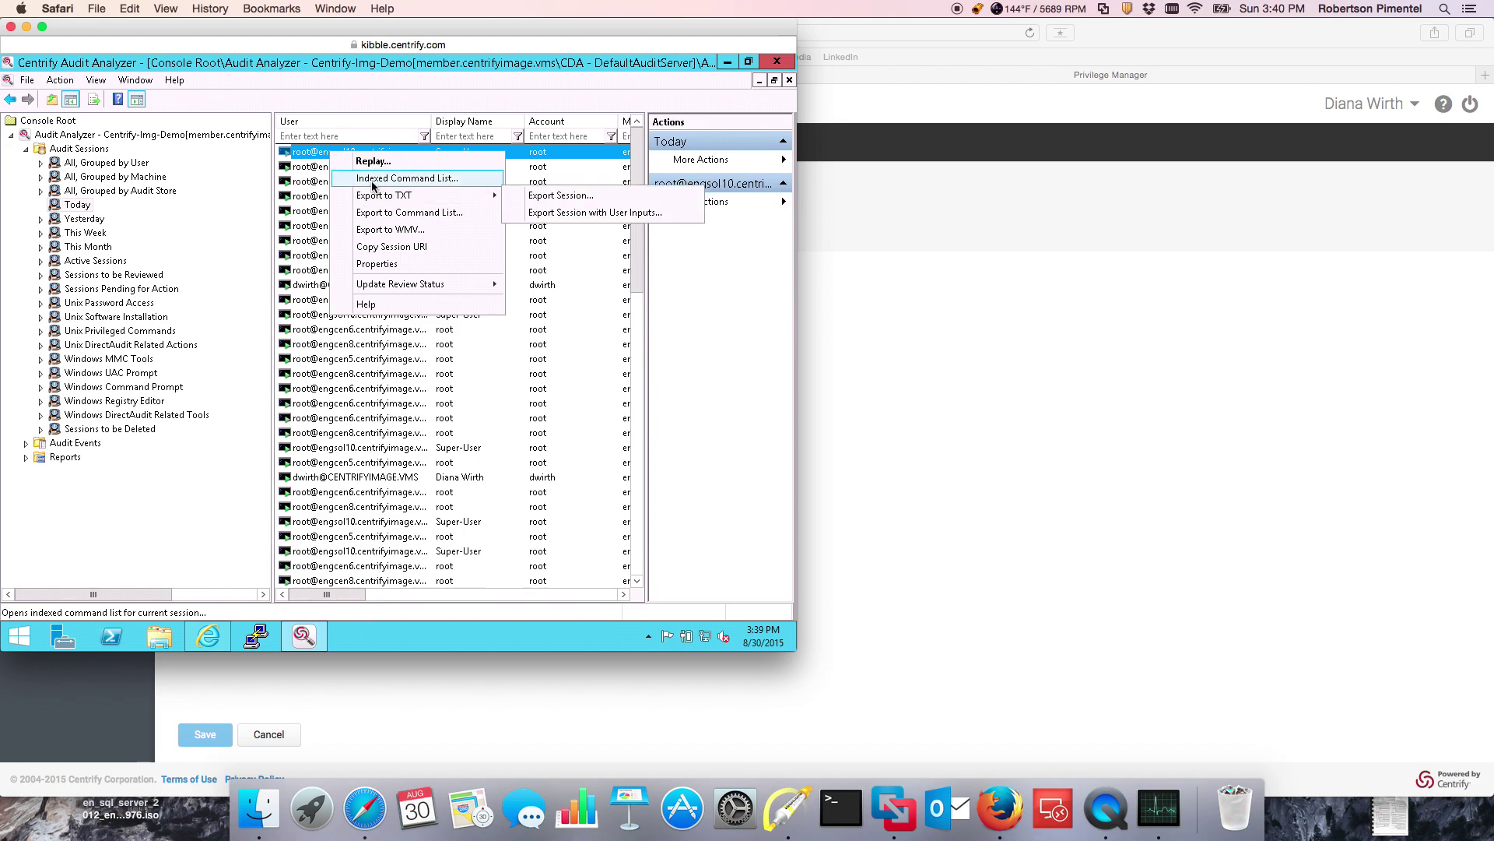
{"action": "left_click", "coordinate": [376, 178]}
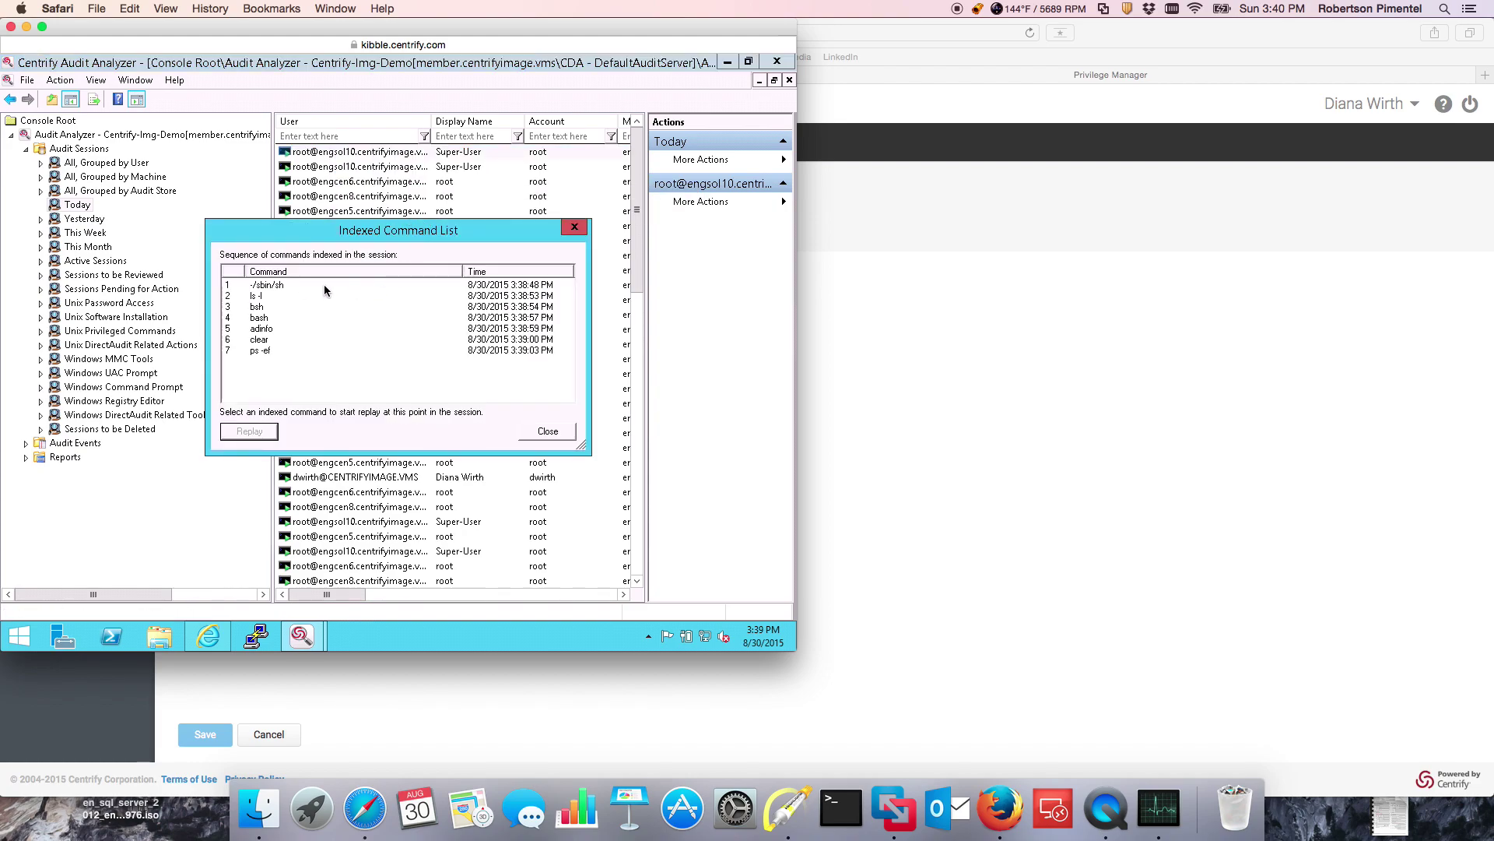
Step: Replay the session starting from the first indexed command
{"action": "left_click", "coordinate": [269, 287]}
{"action": "left_click", "coordinate": [250, 429]}
{"action": "left_click", "coordinate": [310, 638]}
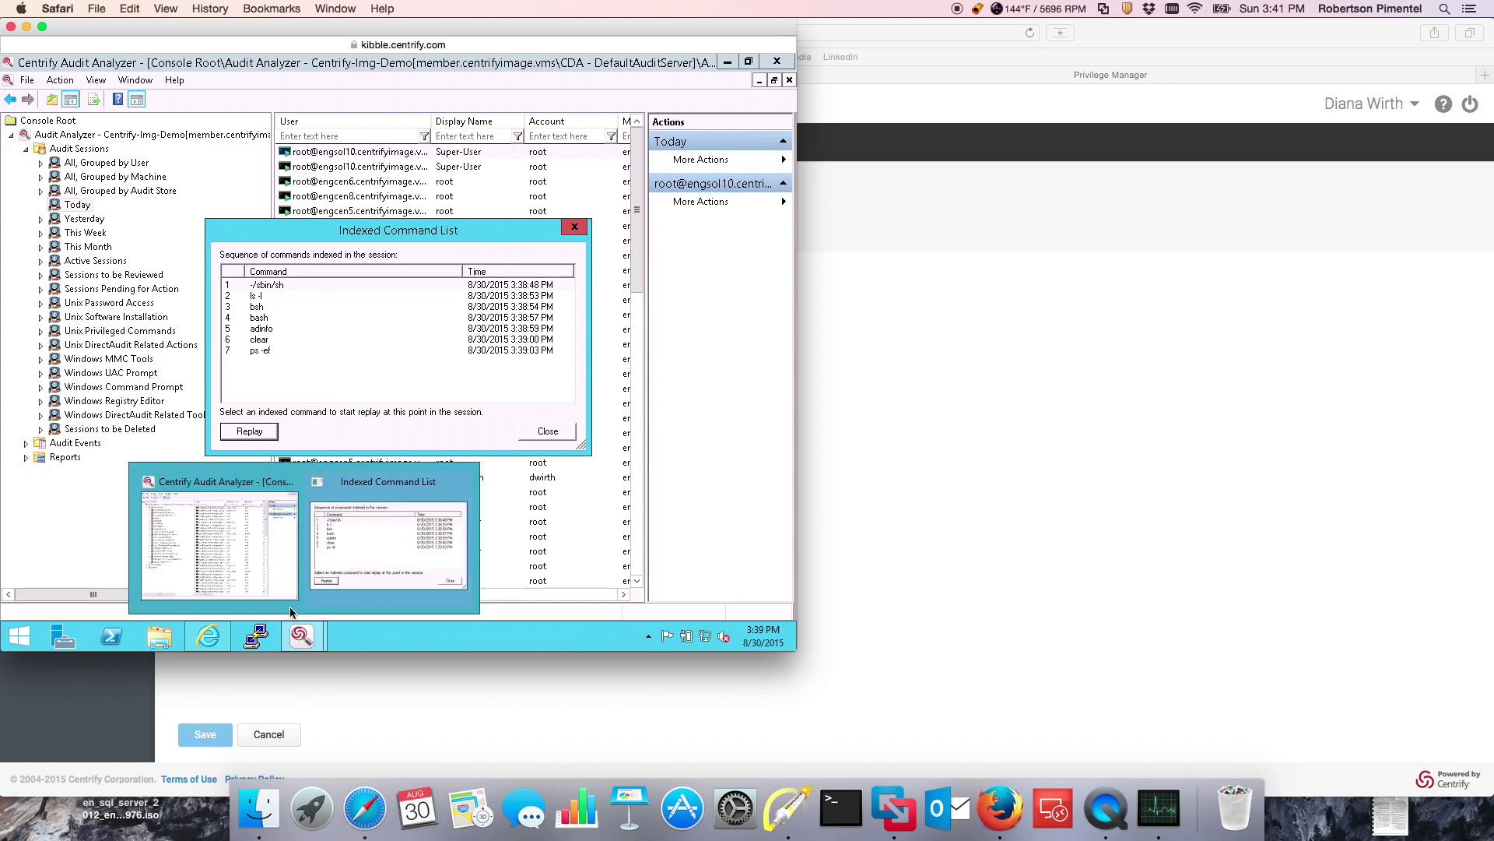
{"action": "left_click", "coordinate": [266, 285]}
{"action": "left_click", "coordinate": [255, 428]}
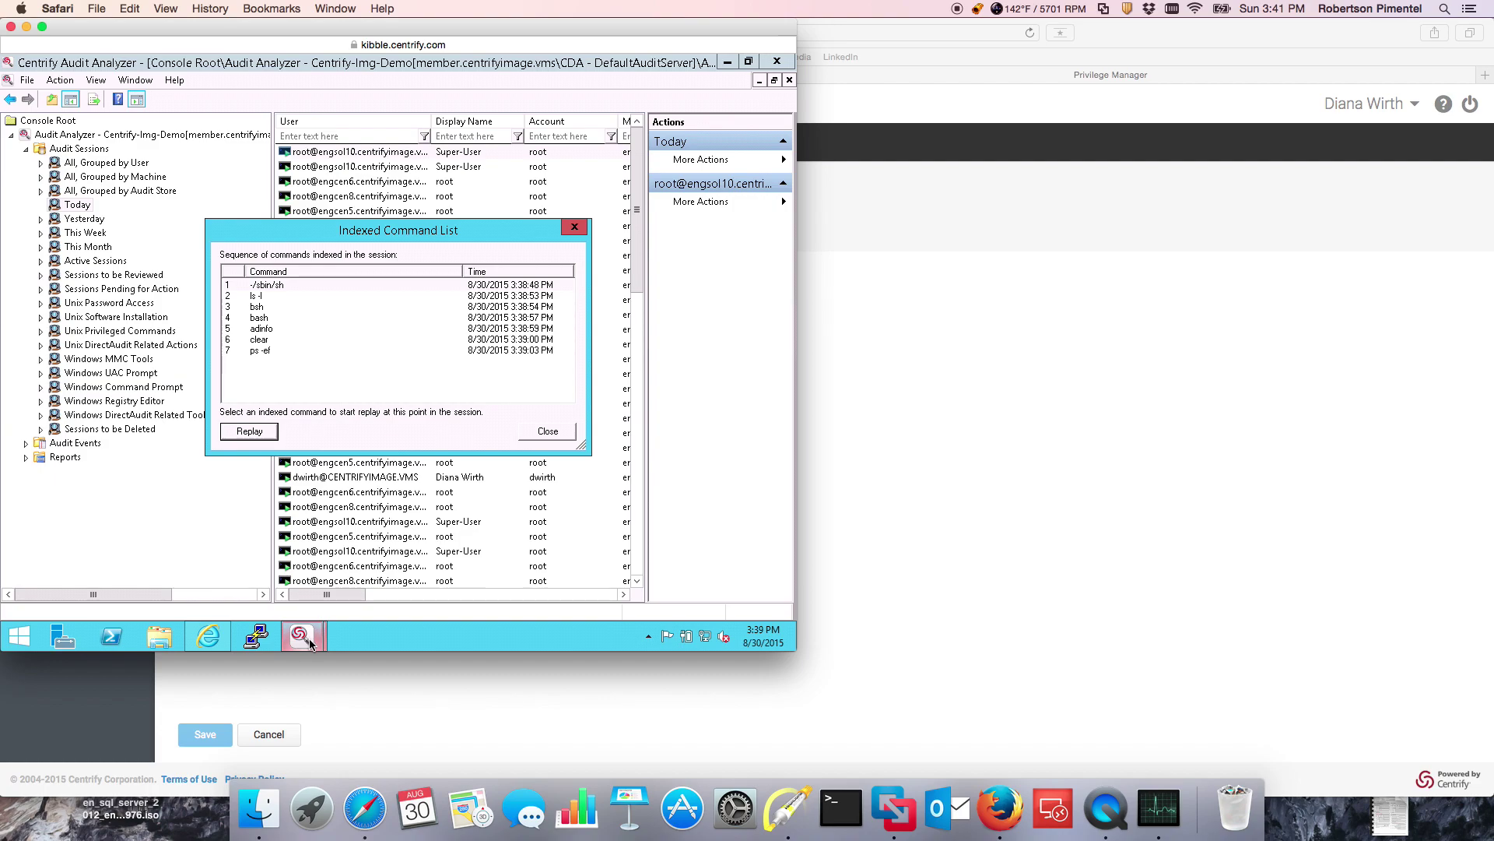
{"action": "mouse_move", "coordinate": [302, 636]}
Step: Play back the engsol10 session replay with a widened terminal pane
{"action": "left_click", "coordinate": [354, 638]}
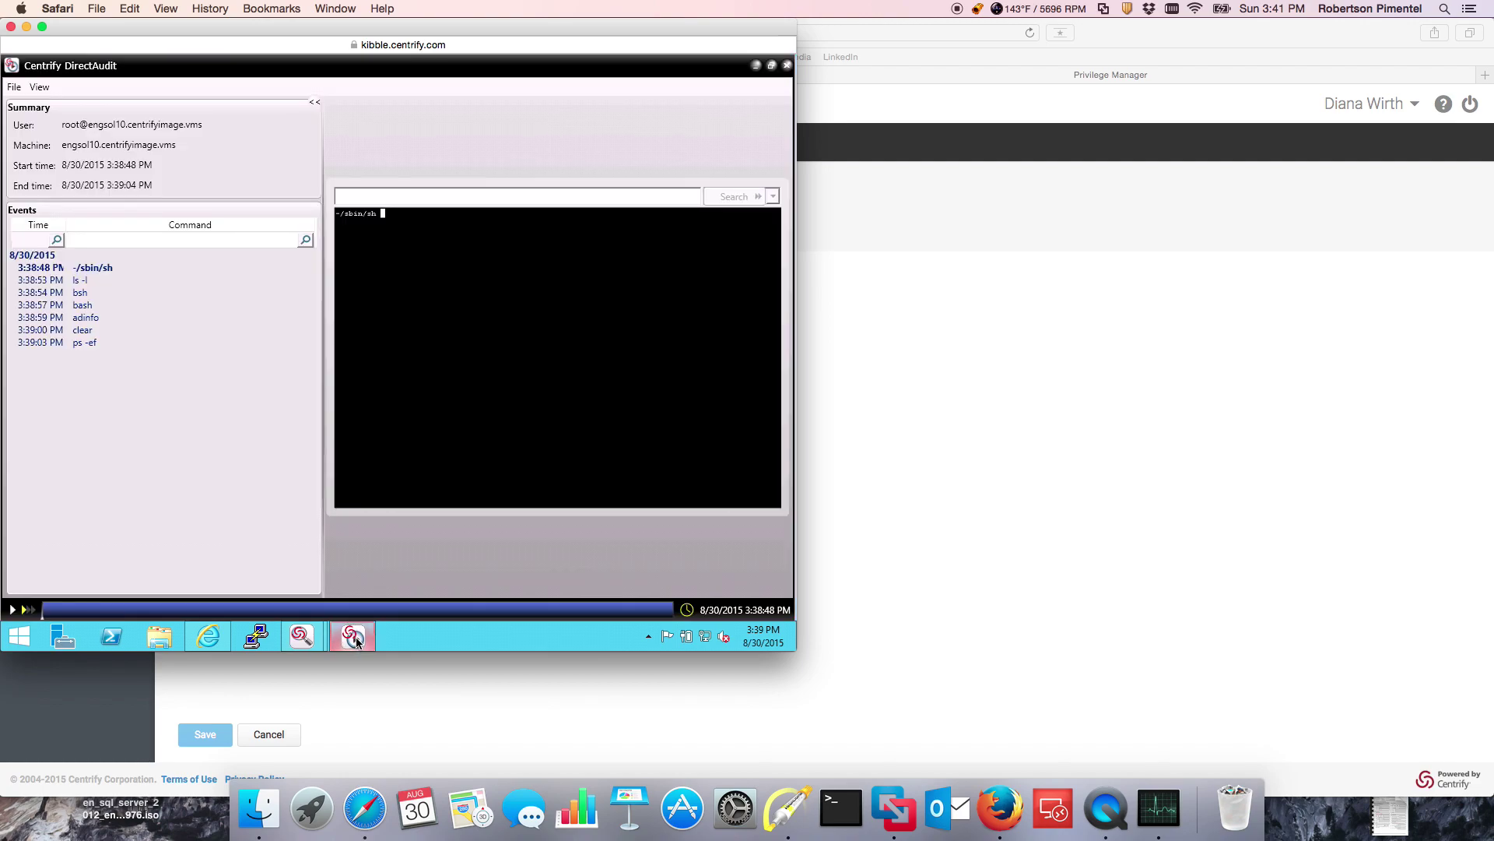
{"action": "left_click", "coordinate": [354, 638]}
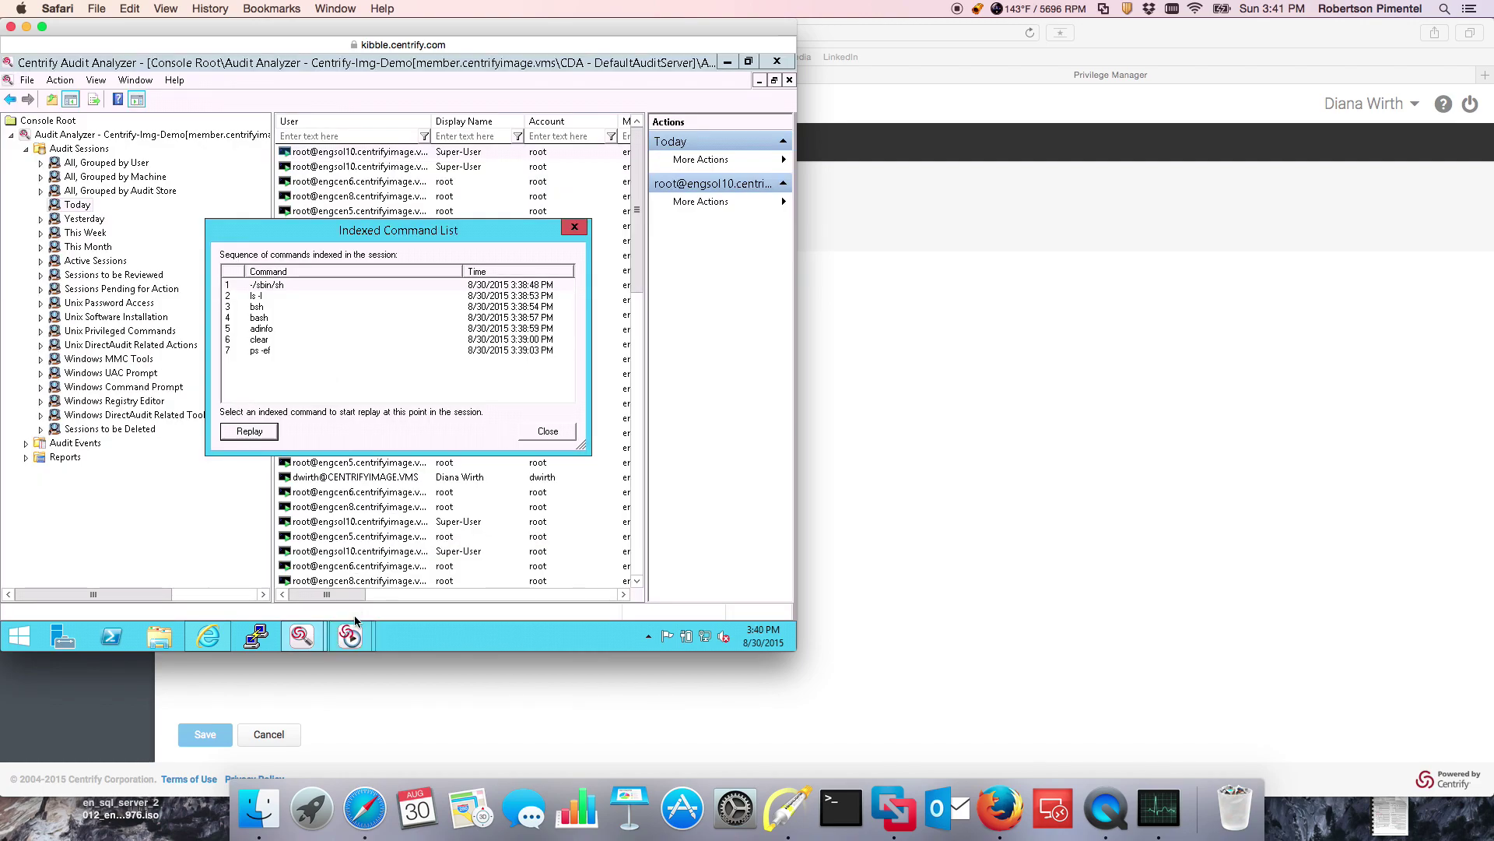
{"action": "left_click", "coordinate": [357, 642]}
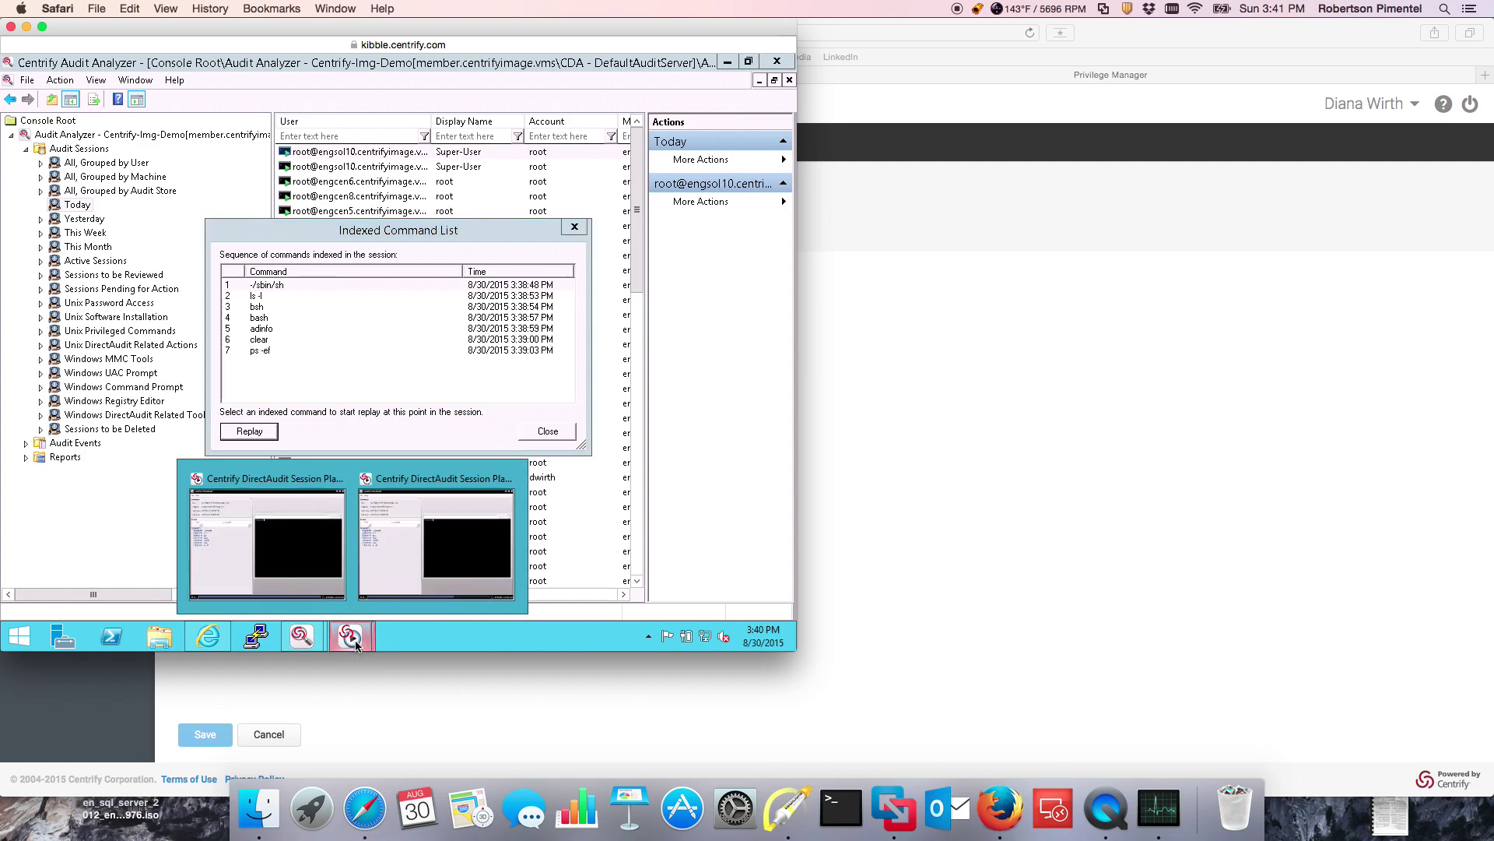
{"action": "left_click", "coordinate": [279, 534]}
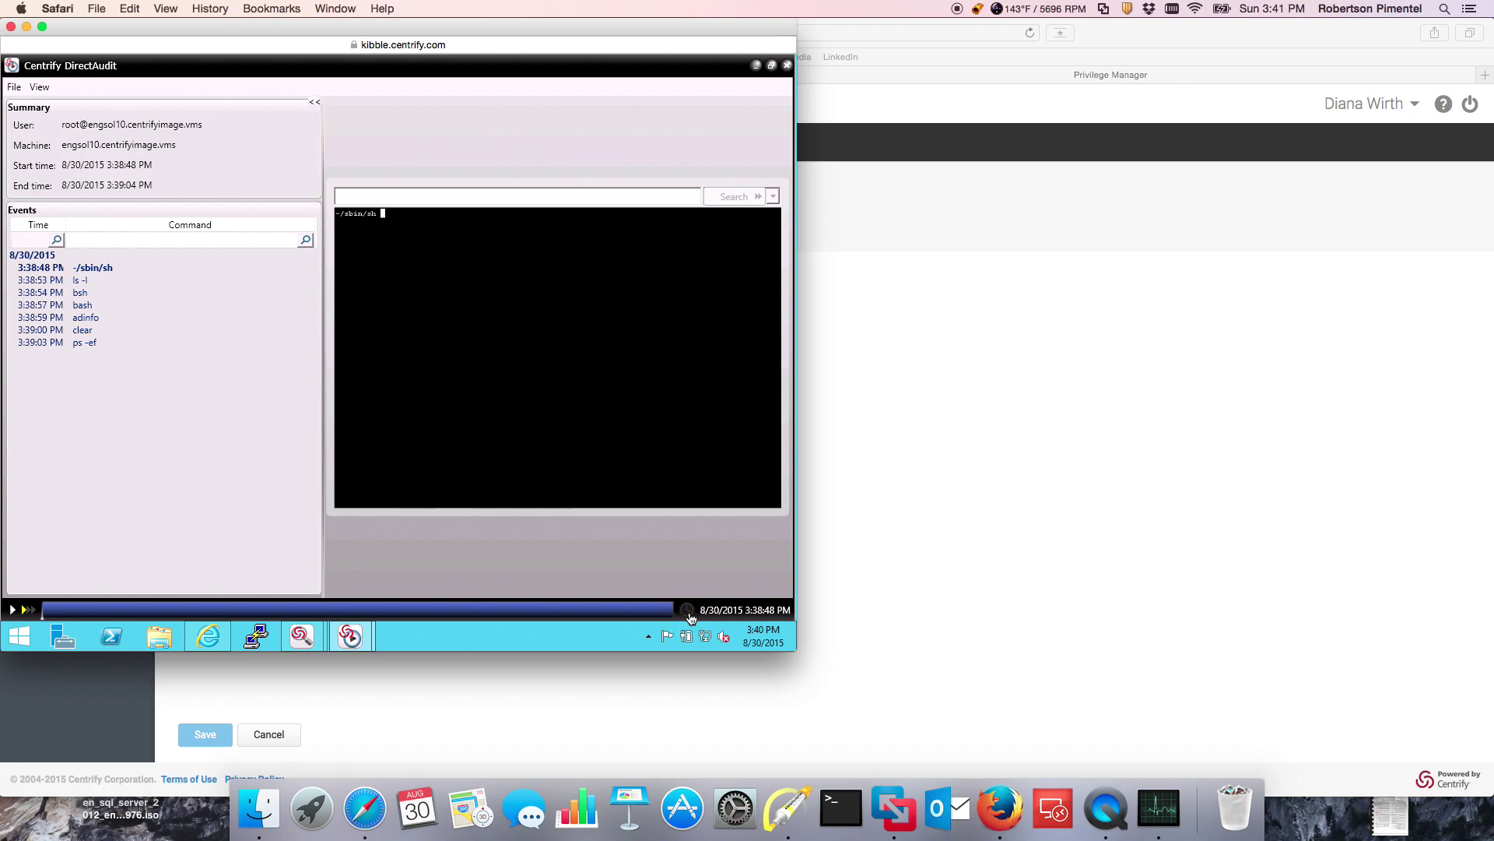
{"action": "left_click_drag", "start_coordinate": [324, 358], "coordinate": [190, 343]}
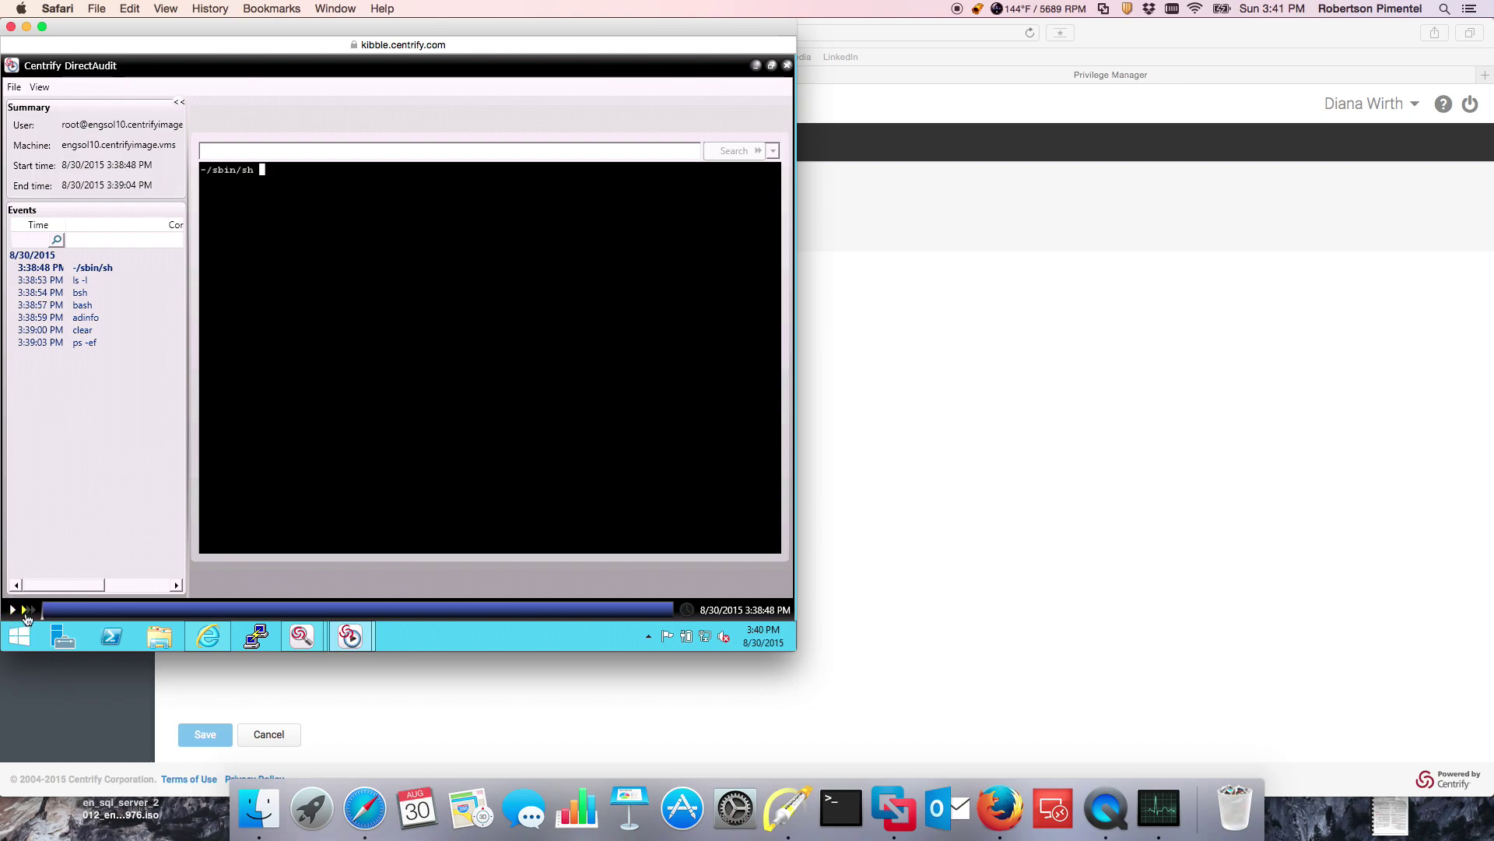
{"action": "left_click", "coordinate": [14, 611]}
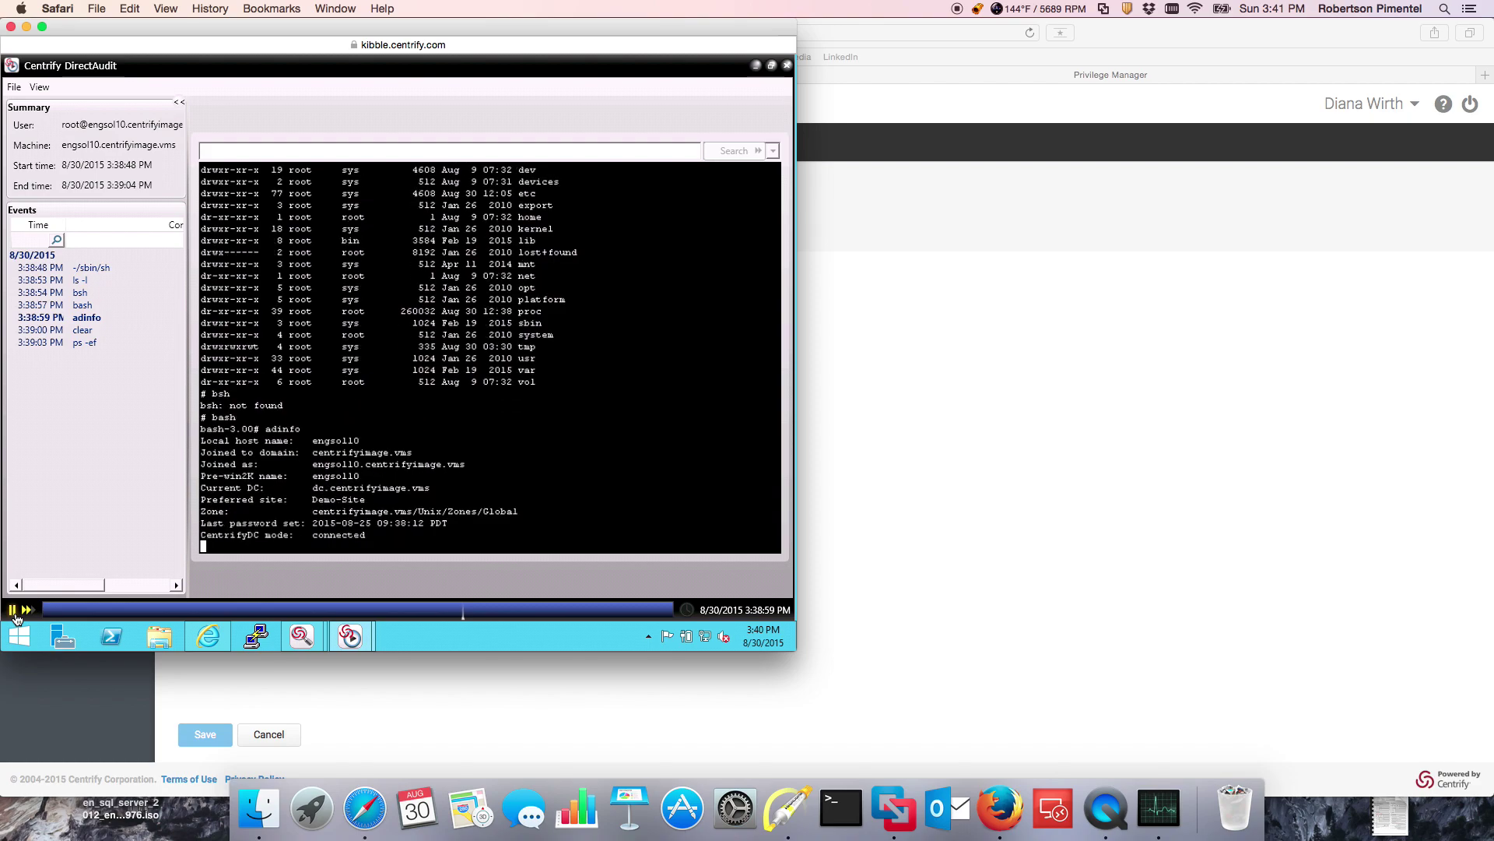
Step: Close the replay and the Indexed Command List, and minimize Audit Analyzer
{"action": "left_click", "coordinate": [786, 65]}
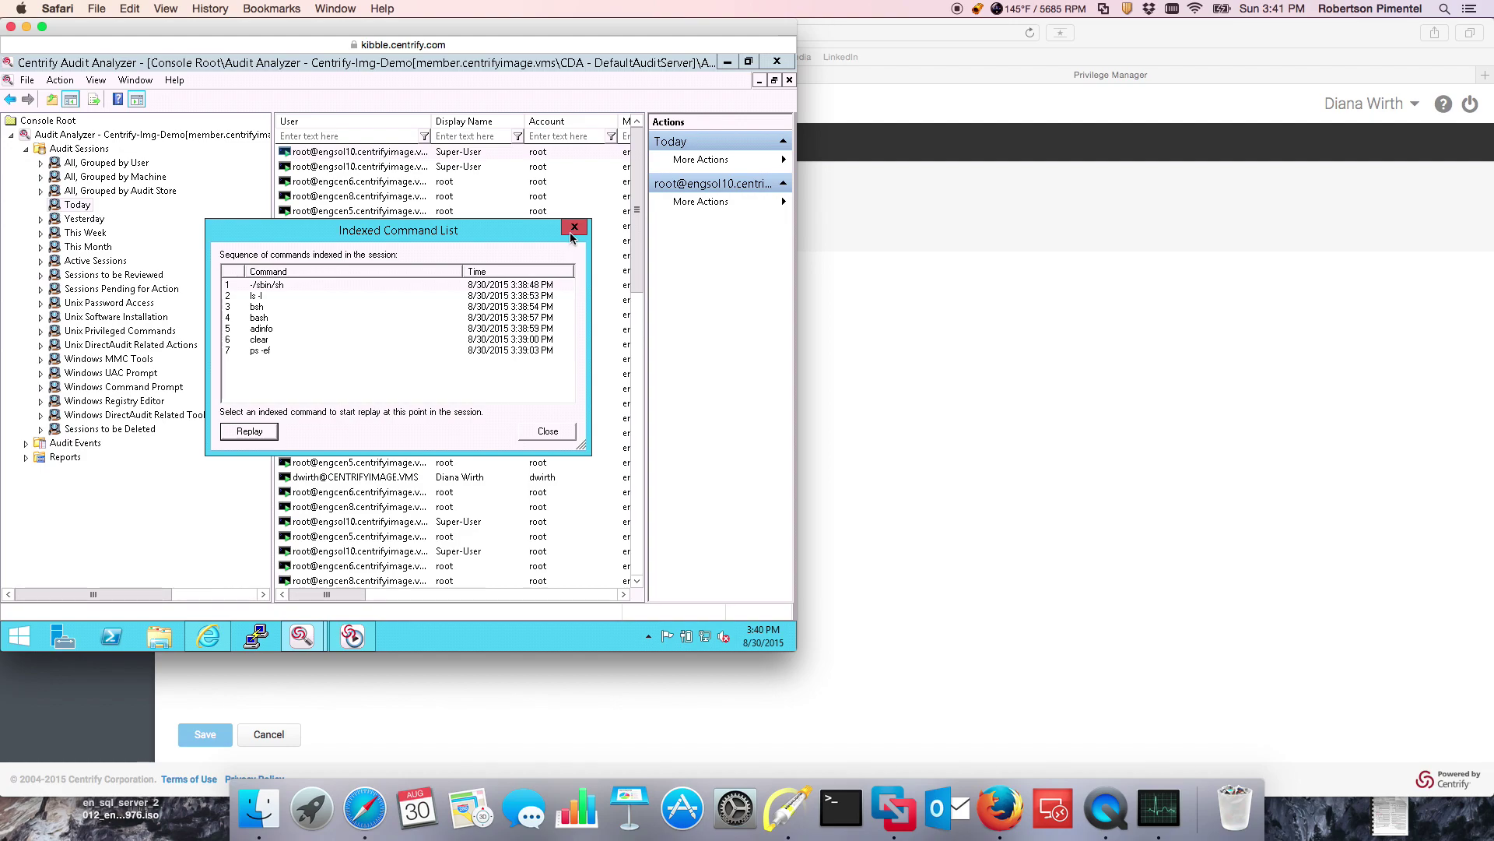
{"action": "left_click", "coordinate": [573, 228]}
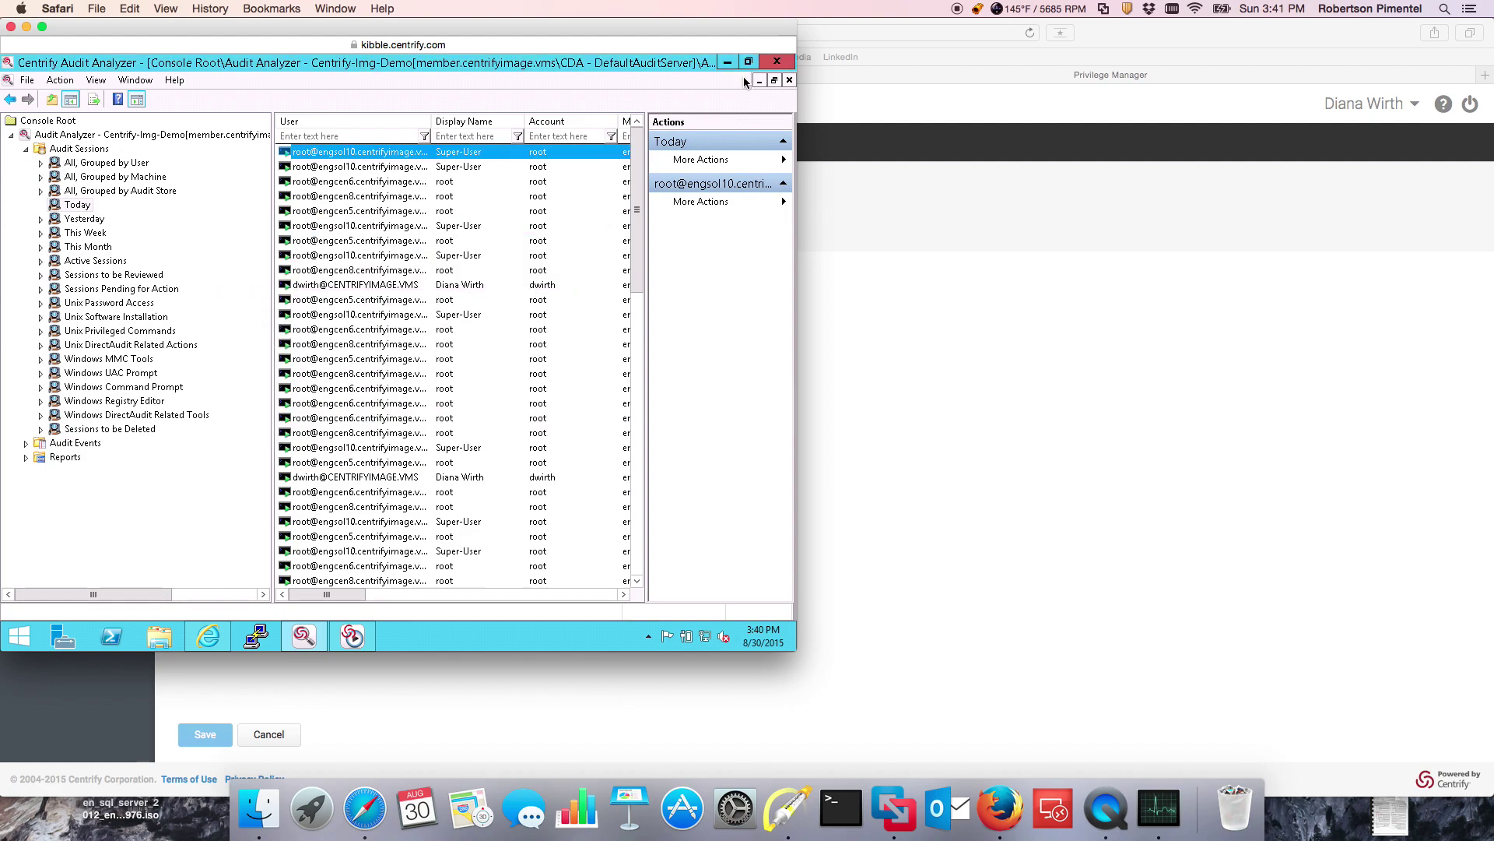
{"action": "left_click", "coordinate": [726, 64]}
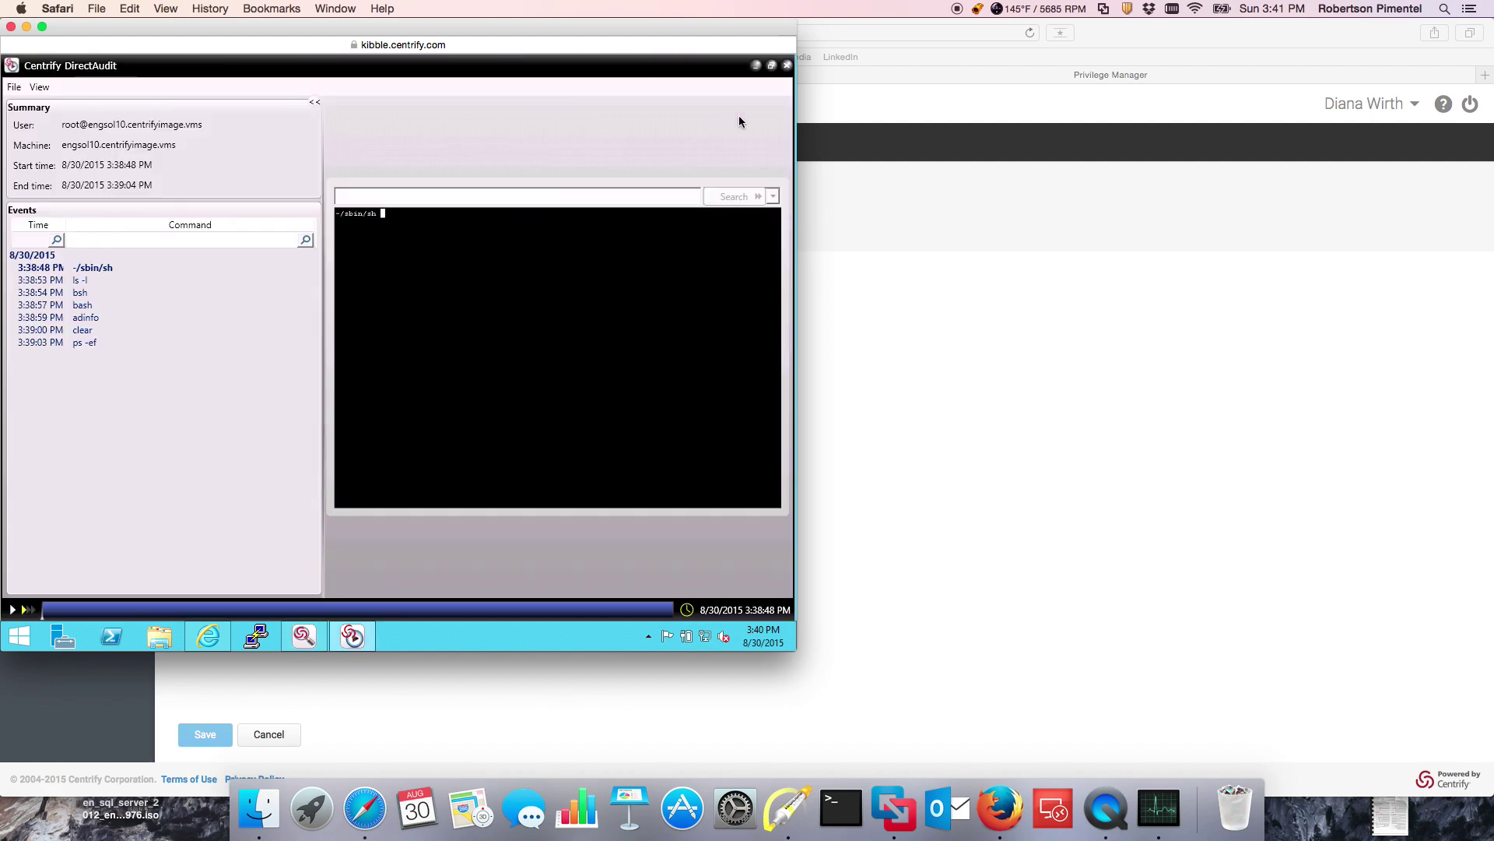
Step: Run 'mstsc -v member2 -f' to start a full-screen Remote Desktop to member2
{"action": "left_click", "coordinate": [755, 65]}
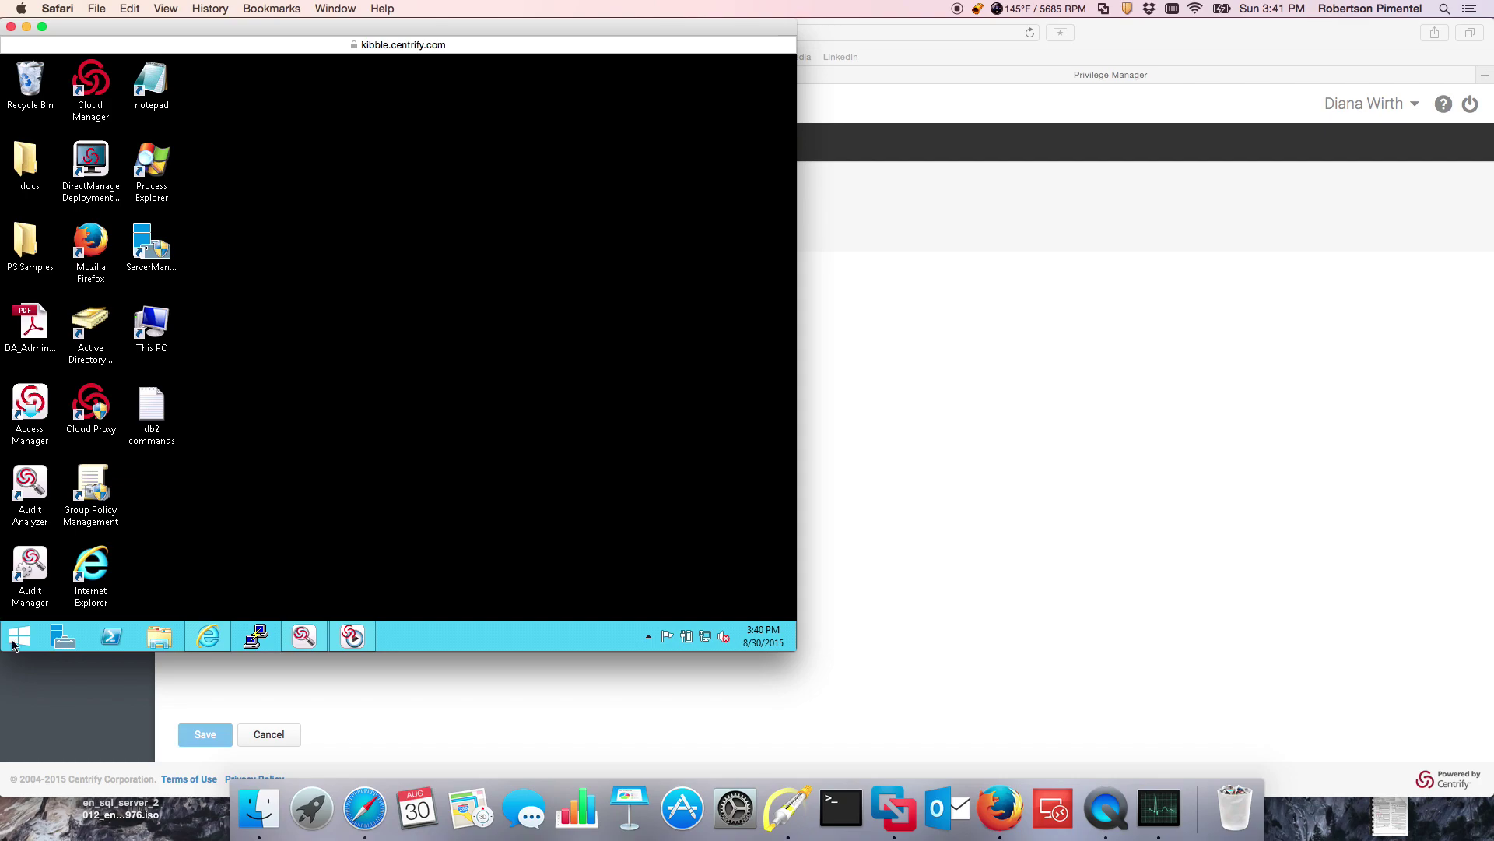
{"action": "right_click", "coordinate": [14, 645]}
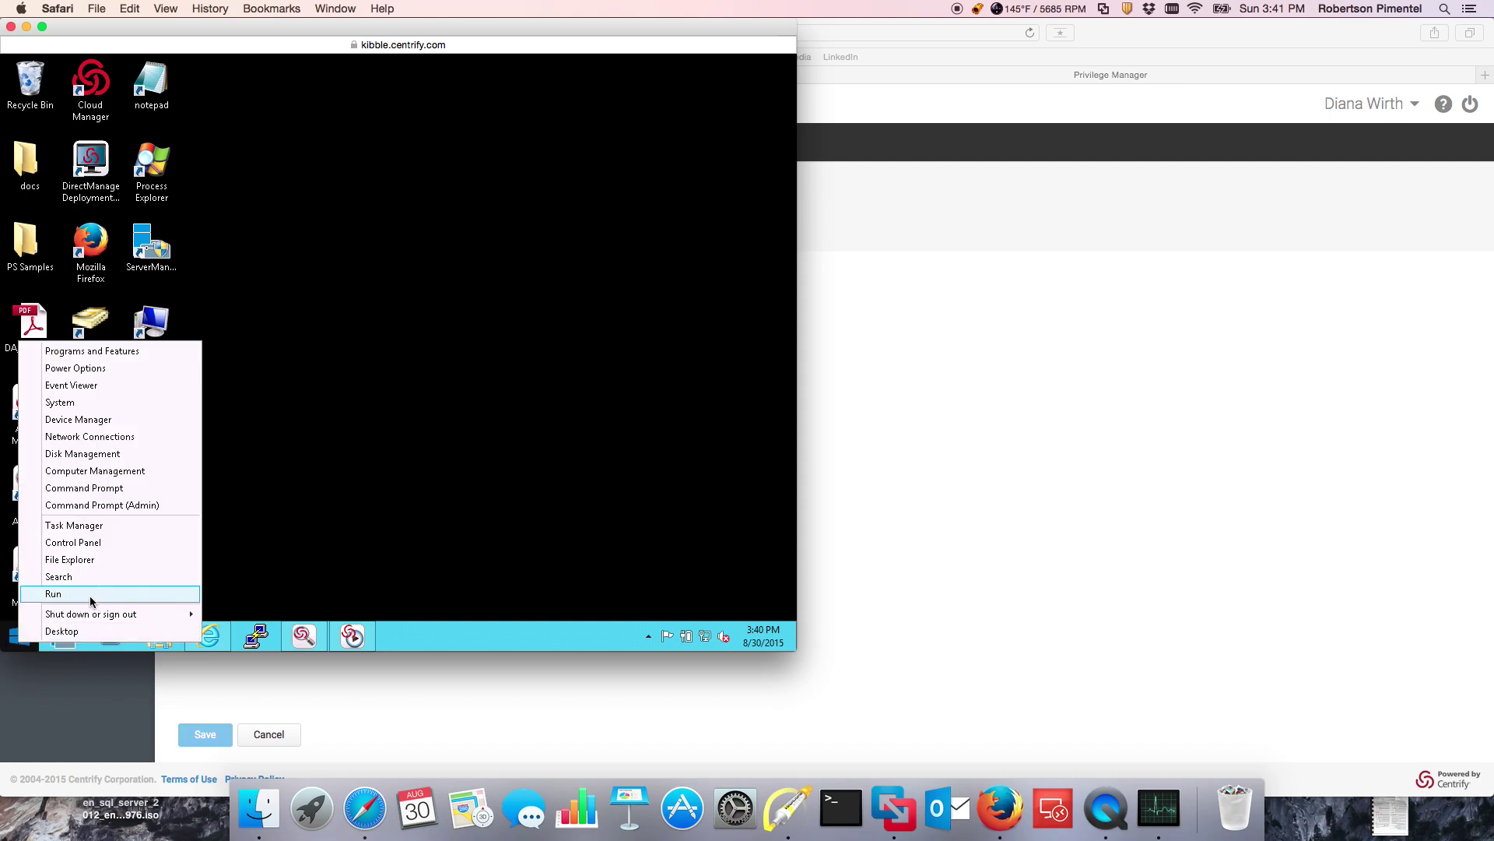
{"action": "left_click", "coordinate": [90, 593]}
{"action": "left_click", "coordinate": [145, 586]}
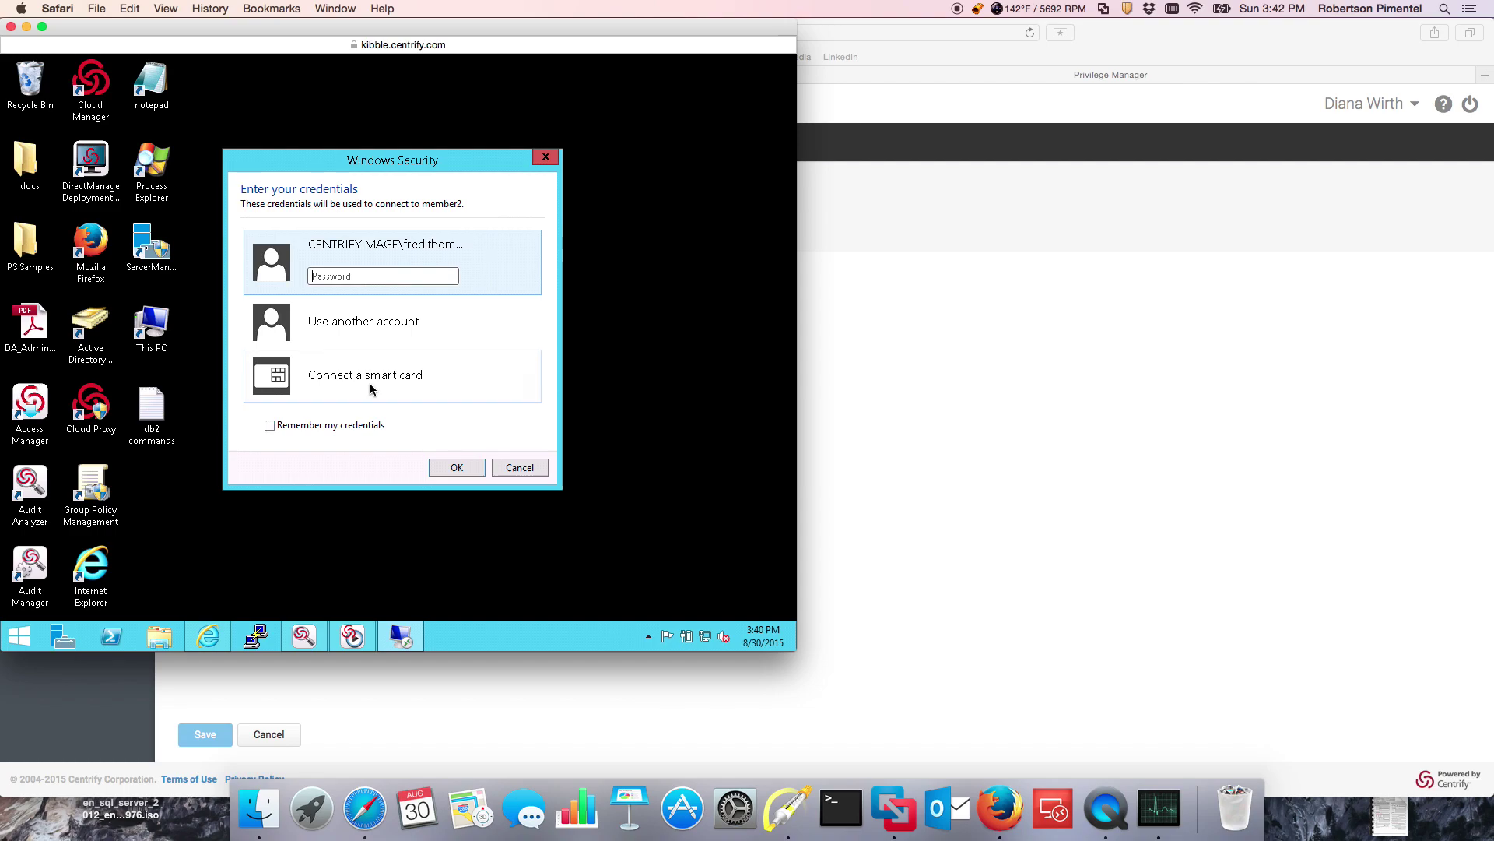
Step: Try connecting with a different domain account and dismiss the connection denied error
{"action": "left_click", "coordinate": [386, 326]}
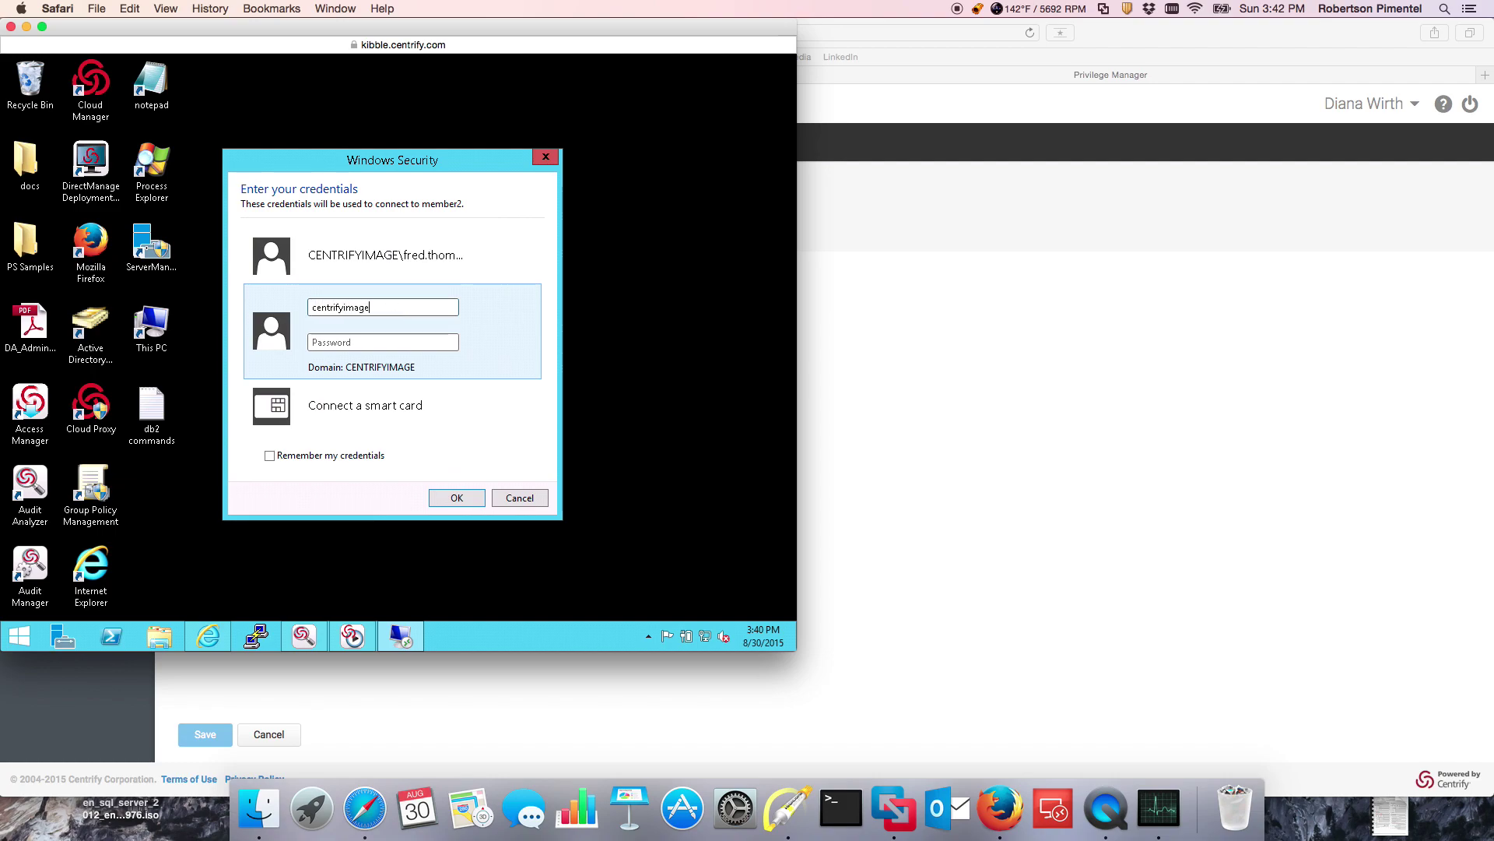
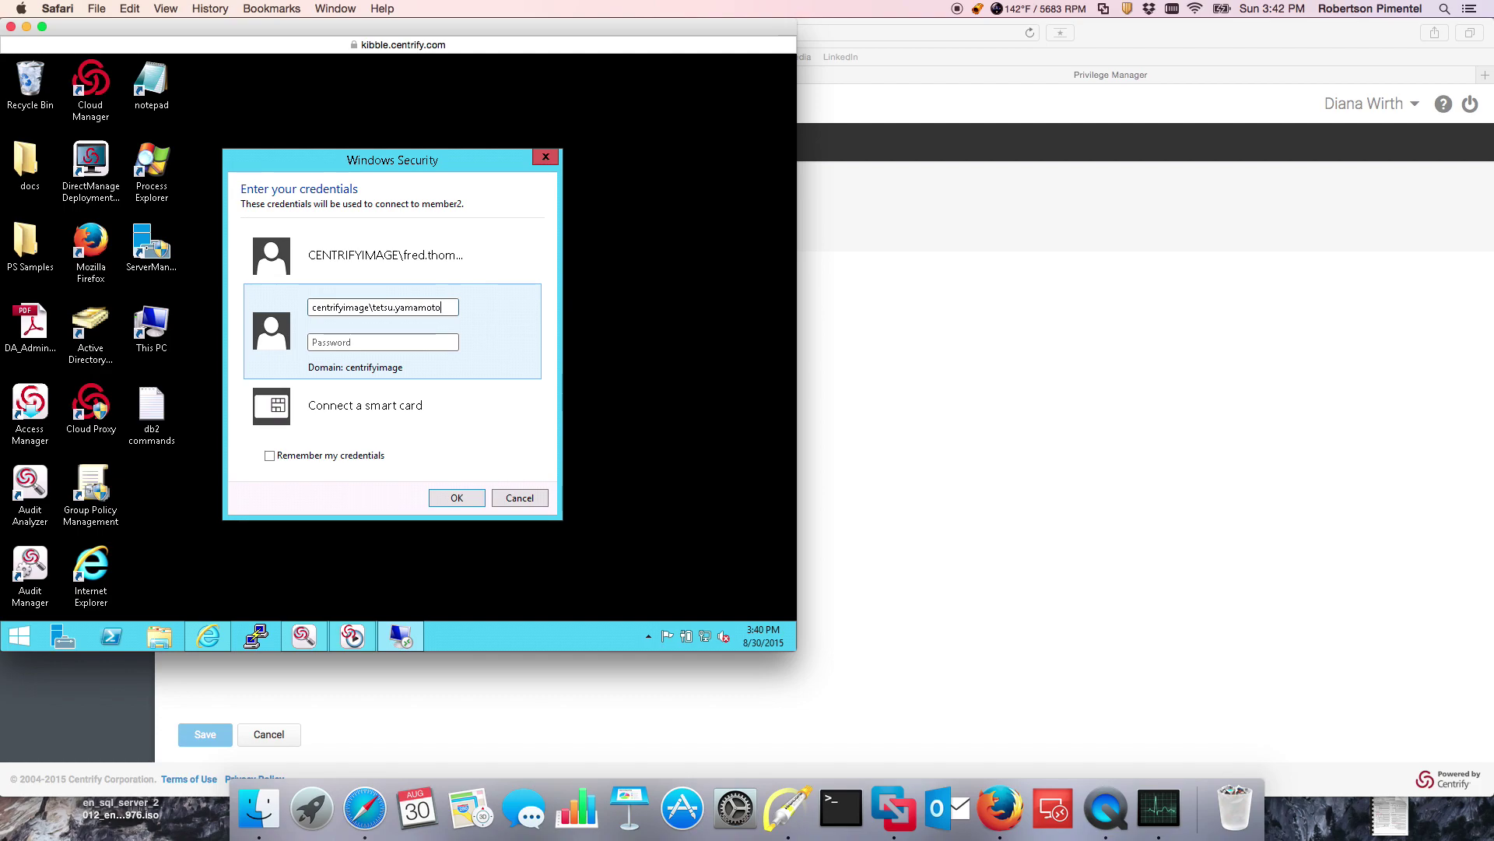
{"action": "type", "text": "******"}
{"action": "key", "text": "Return"}
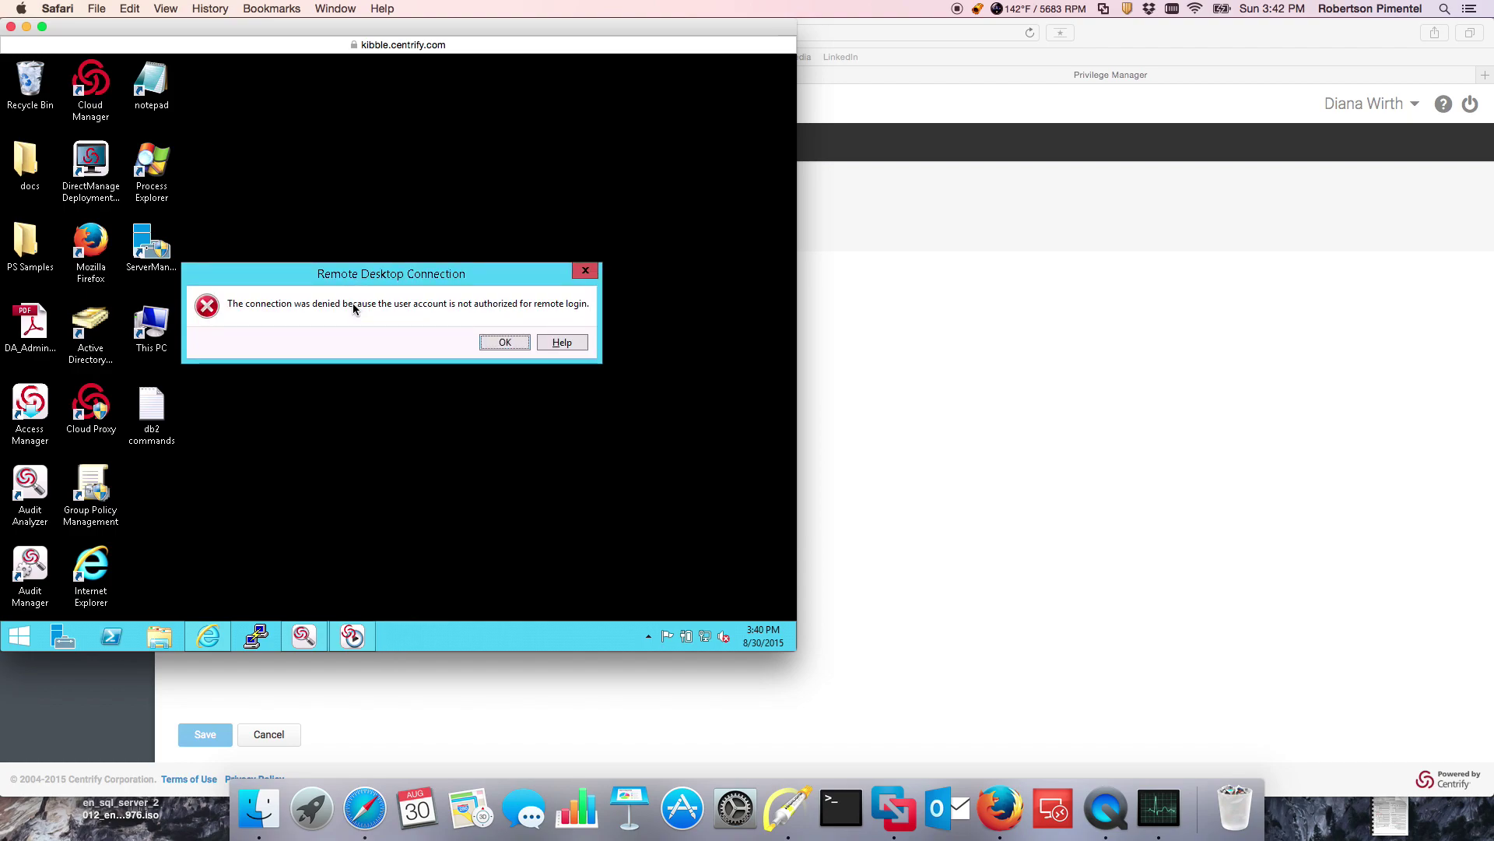
{"action": "left_click", "coordinate": [504, 343]}
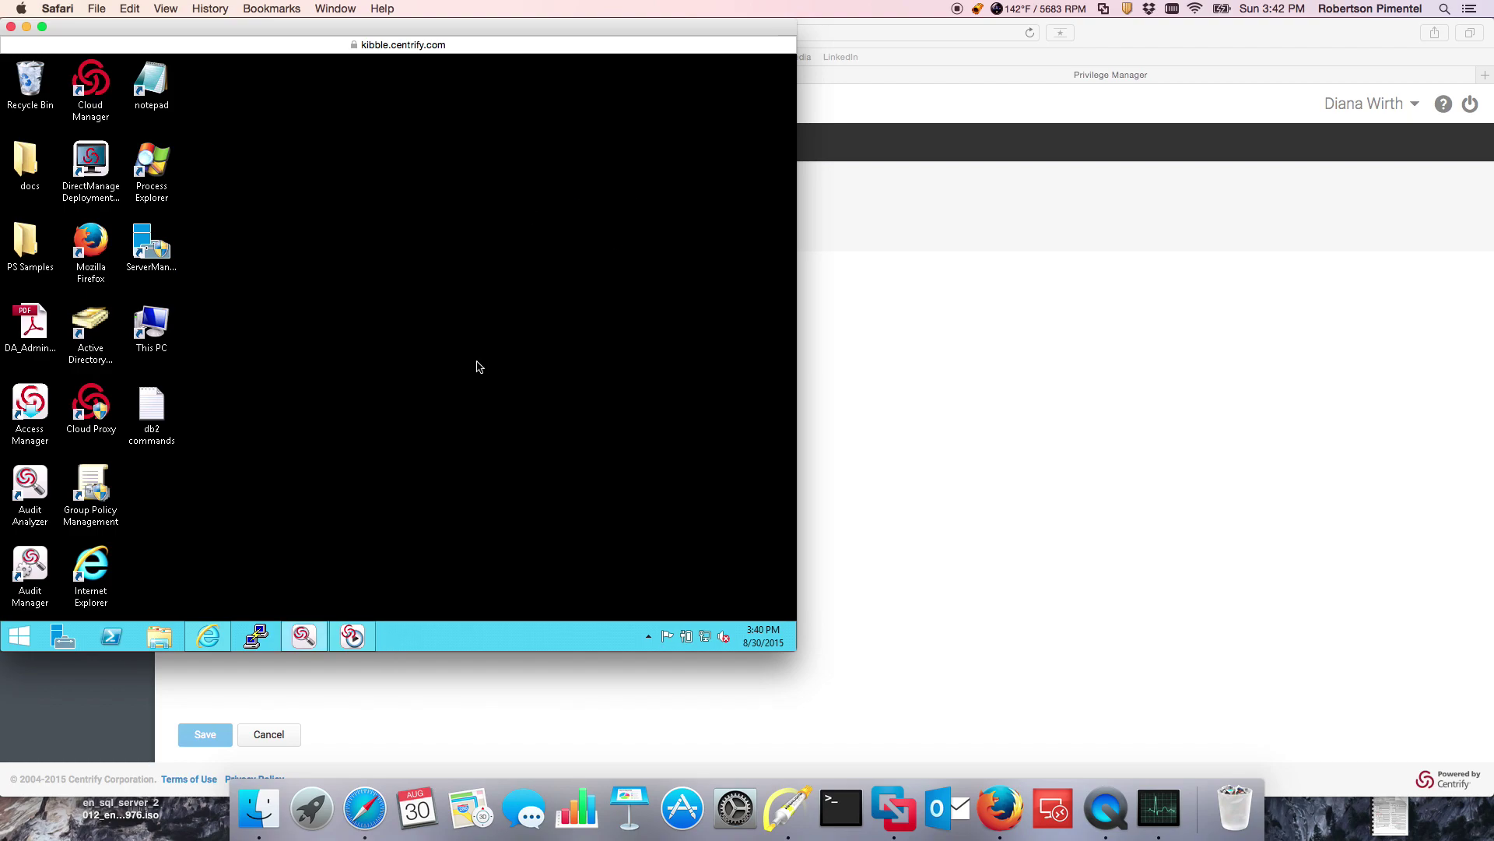
Step: Reconnect to member2 with the saved account and dismiss the not-authorized errors
{"action": "right_click", "coordinate": [23, 634]}
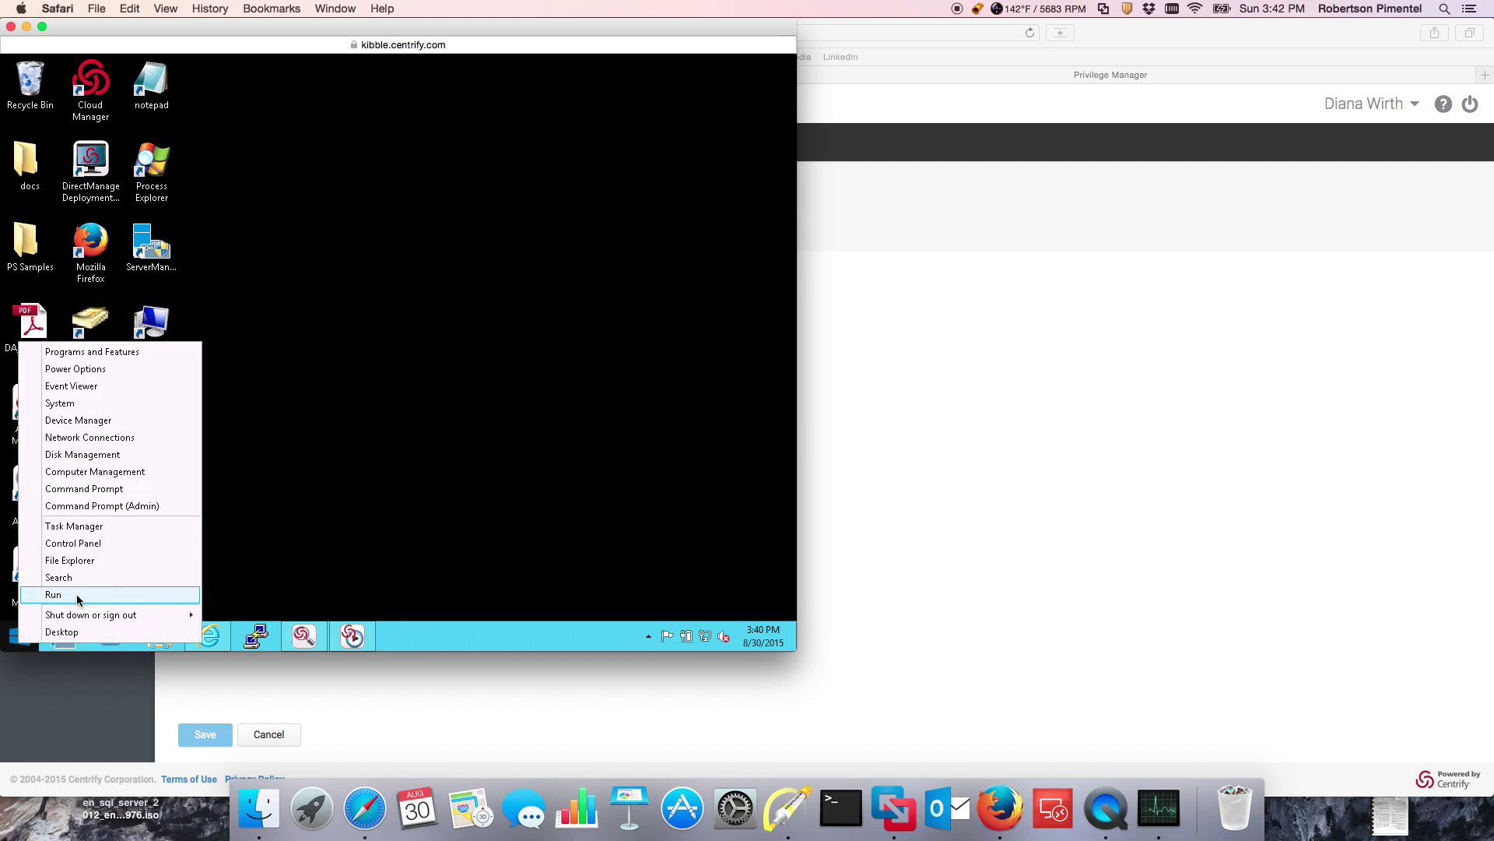
{"action": "left_click", "coordinate": [53, 594]}
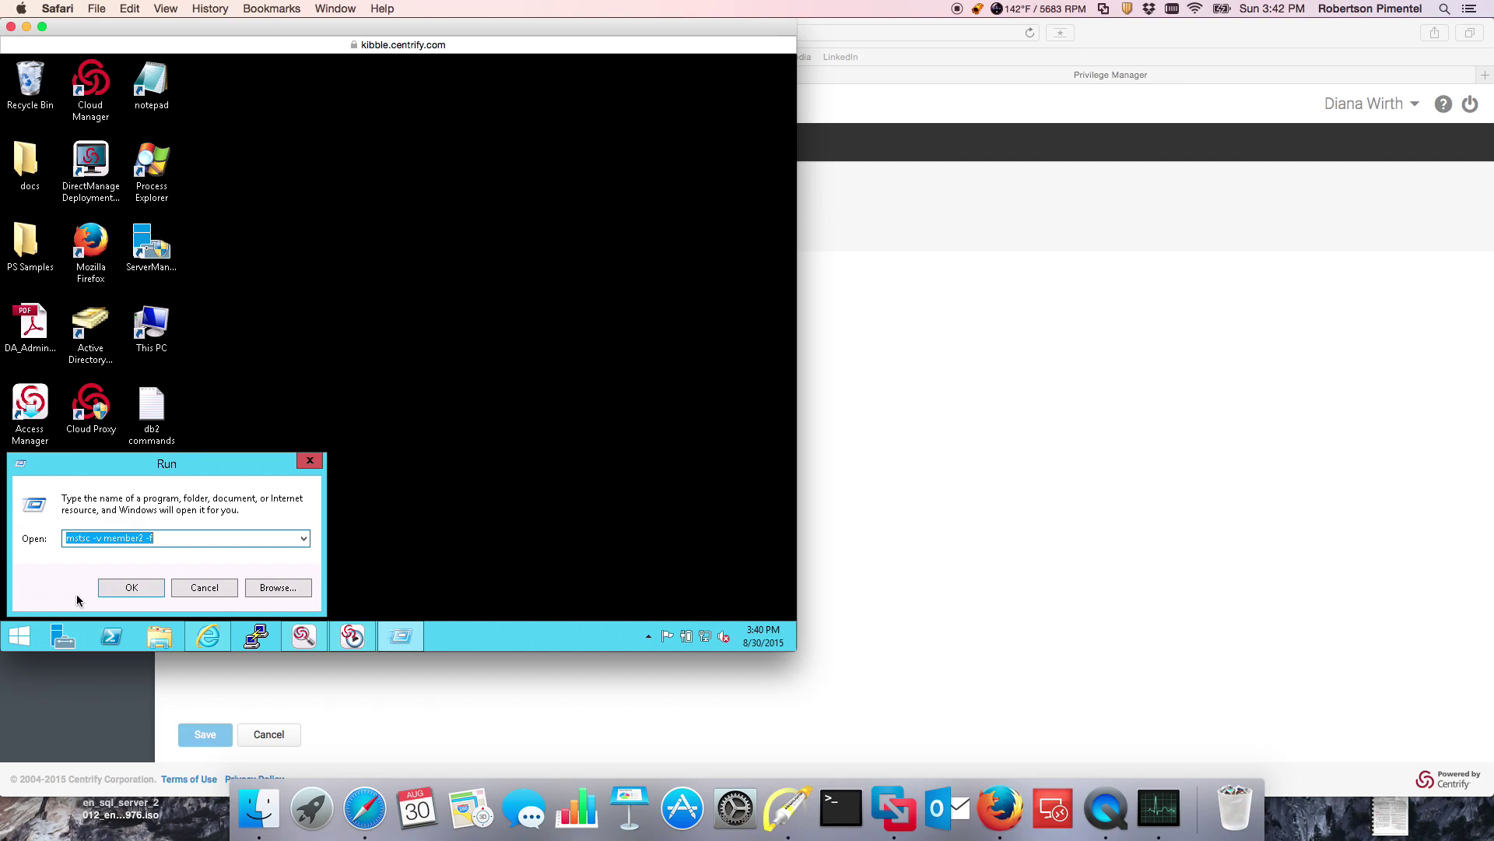
{"action": "key", "text": "Return"}
{"action": "left_click", "coordinate": [375, 274]}
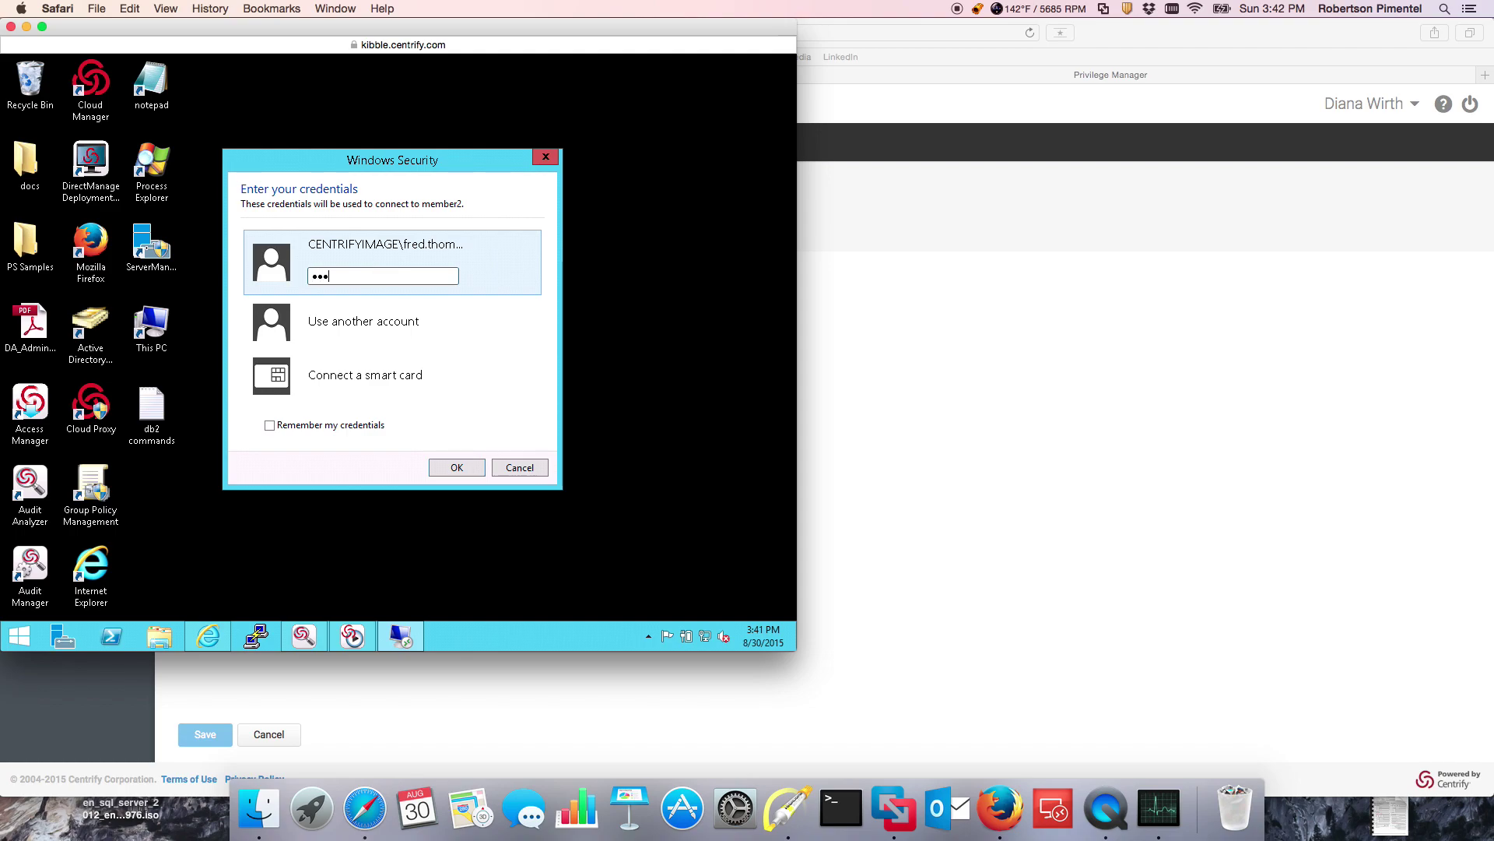
{"action": "key", "text": "Return"}
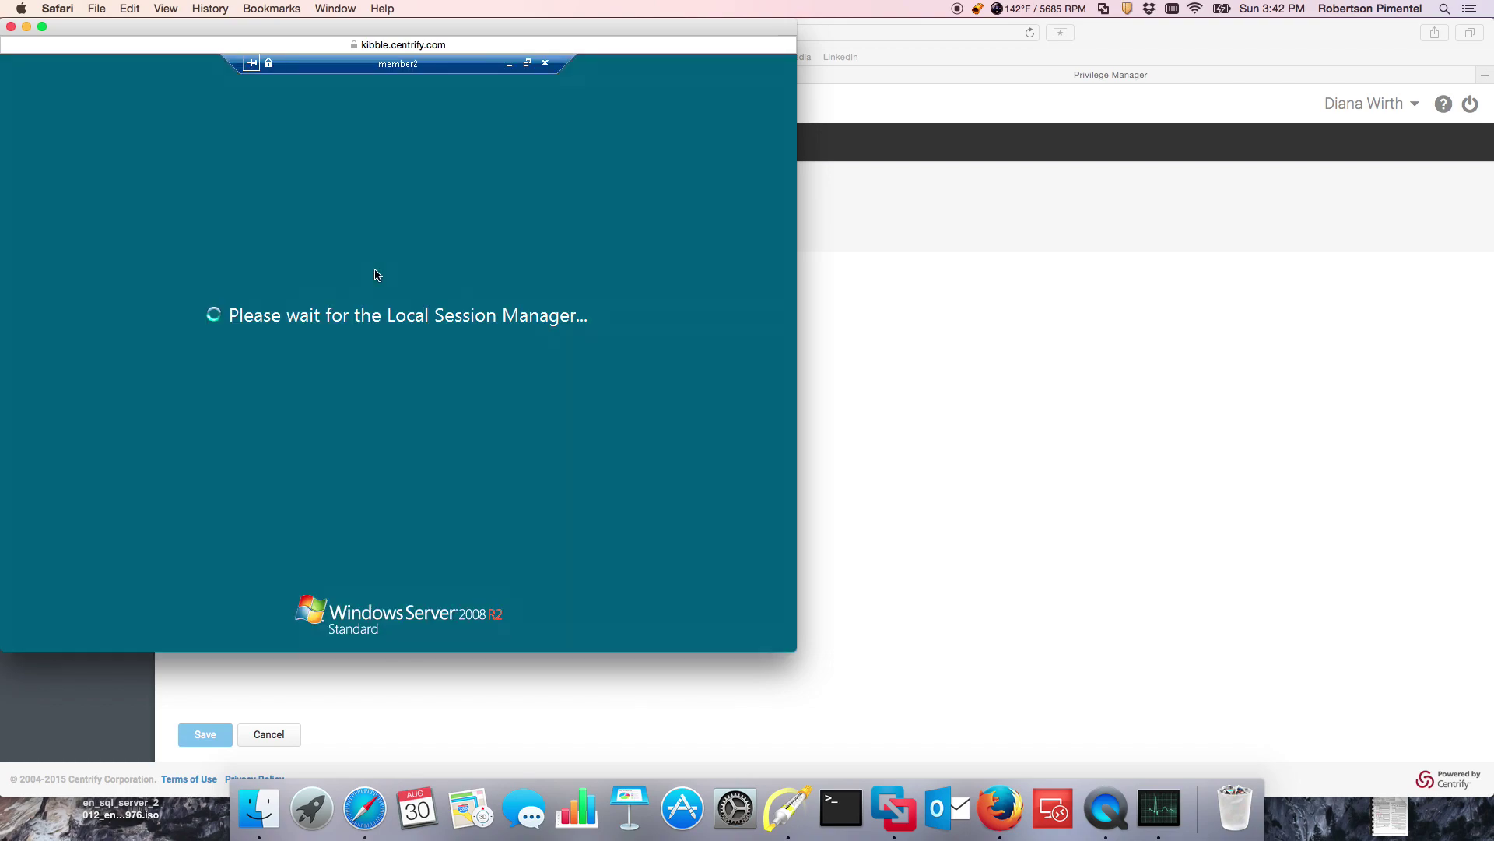
{"action": "left_click", "coordinate": [389, 499]}
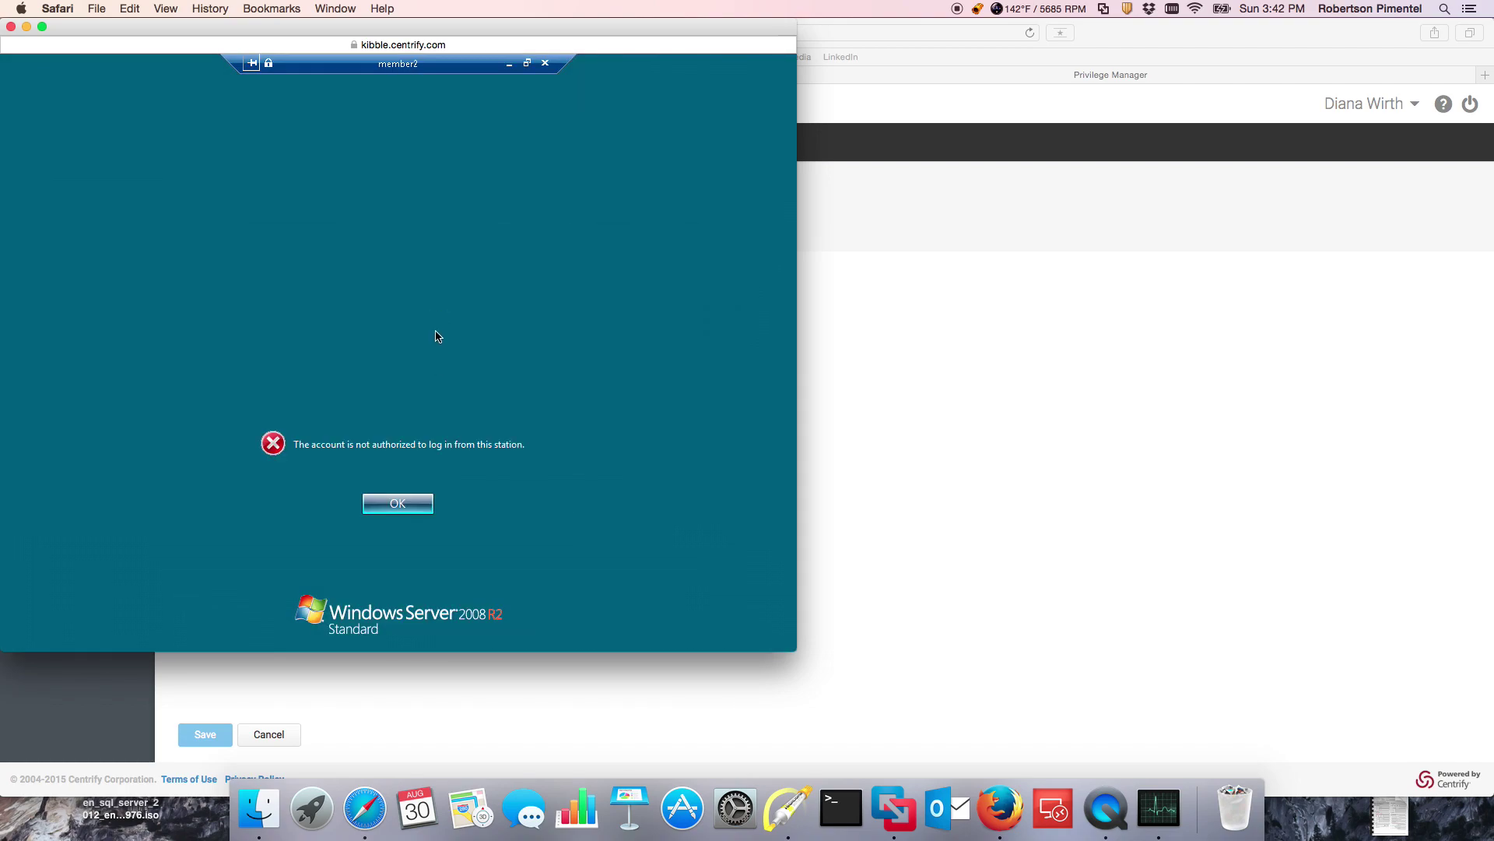
{"action": "left_click", "coordinate": [396, 517]}
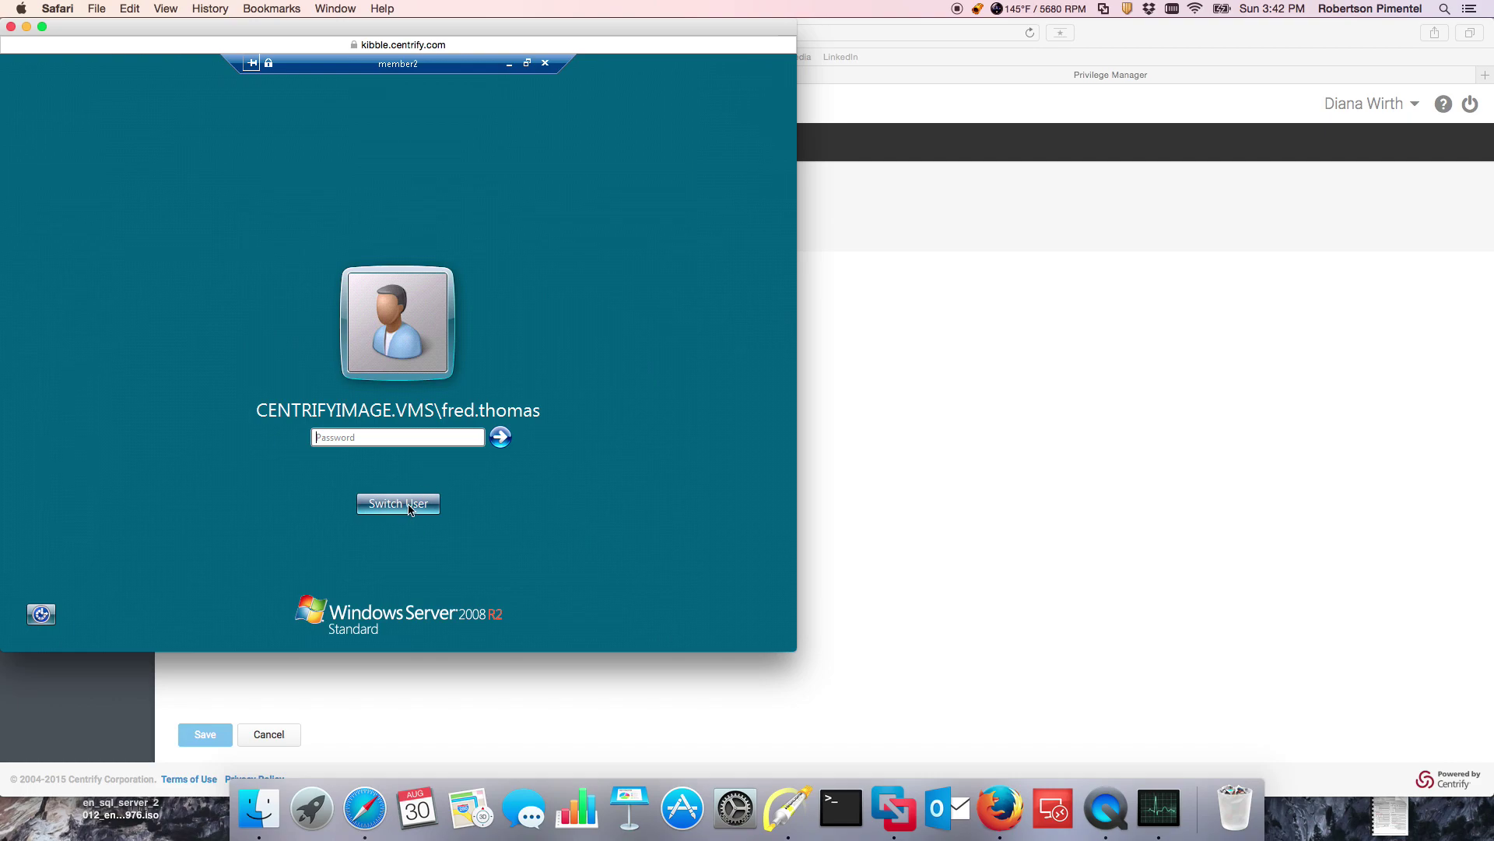
Step: Switch user on member2 and log on as another domain user with their password
{"action": "left_click", "coordinate": [410, 508]}
{"action": "left_click", "coordinate": [468, 399]}
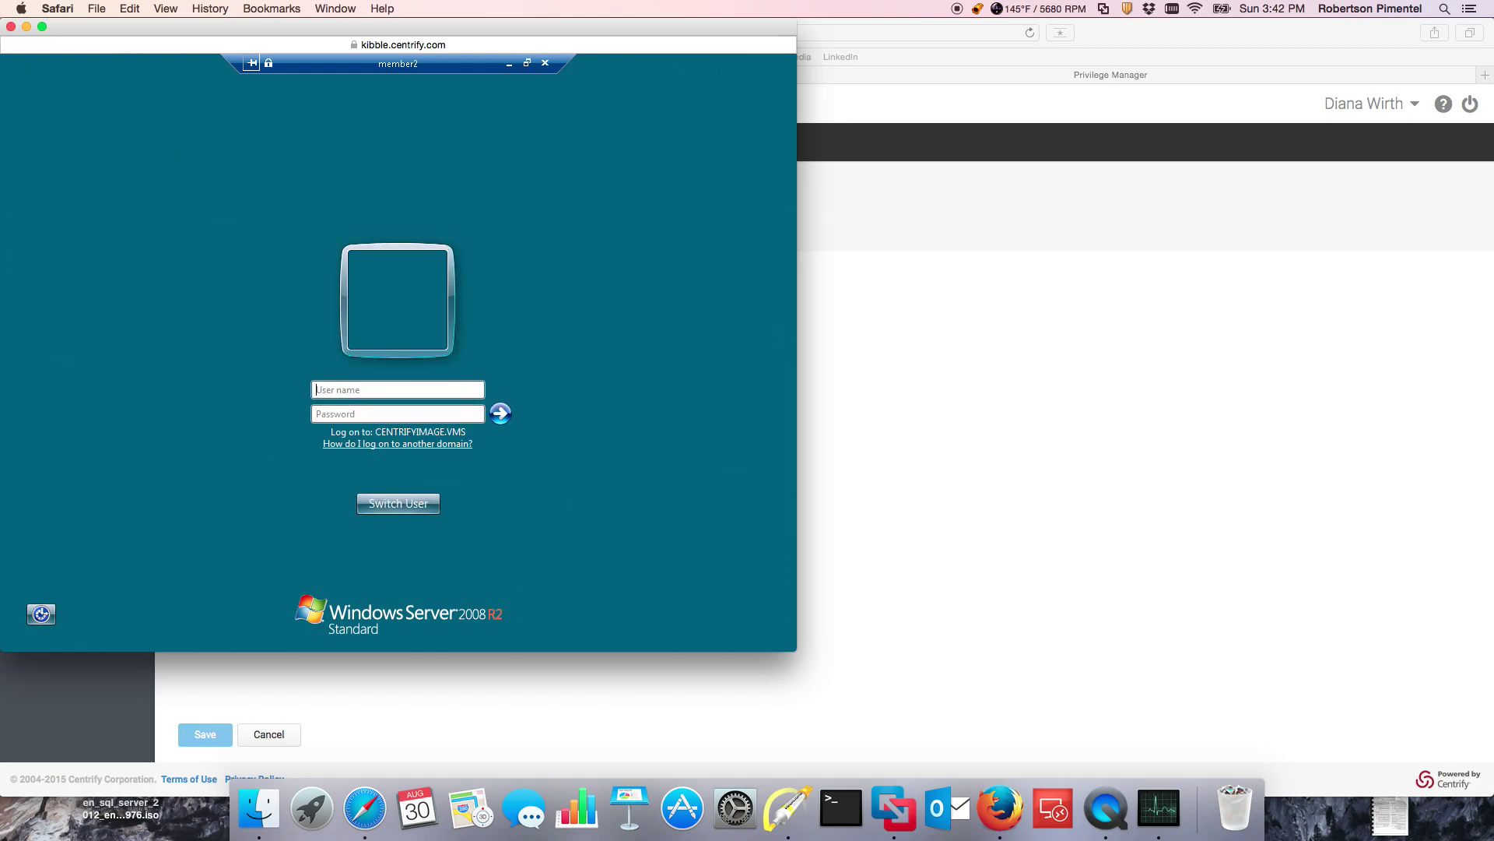
{"action": "key", "text": "Tab"}
{"action": "type", "text": "••••••••"}
{"action": "key", "text": "Return"}
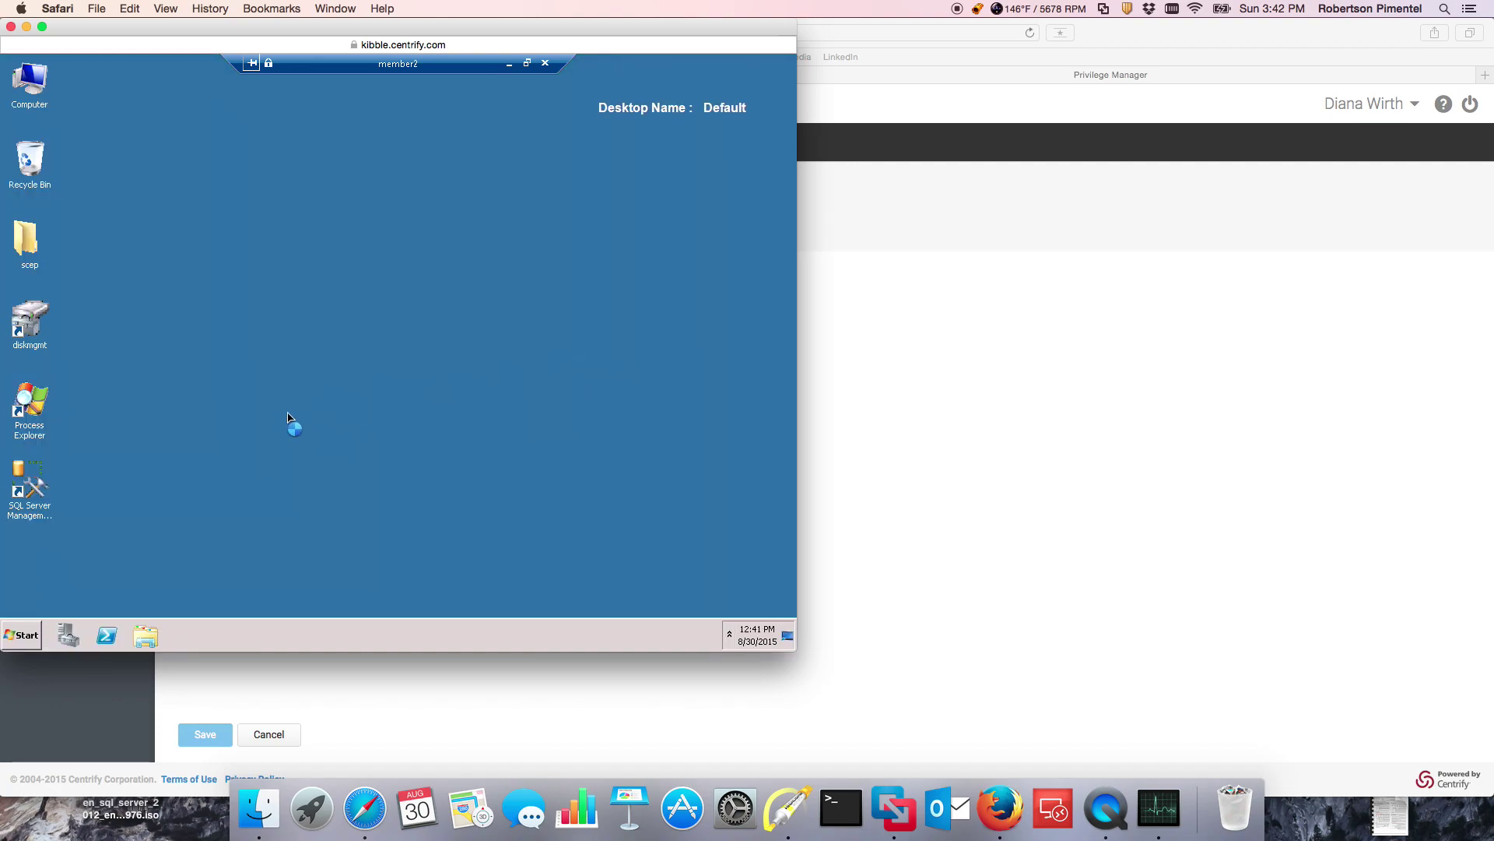
Step: Check the session auditing status in the Centrify agent's Authorization Center
{"action": "right_click", "coordinate": [37, 331]}
{"action": "left_click", "coordinate": [459, 449]}
{"action": "right_click", "coordinate": [32, 335]}
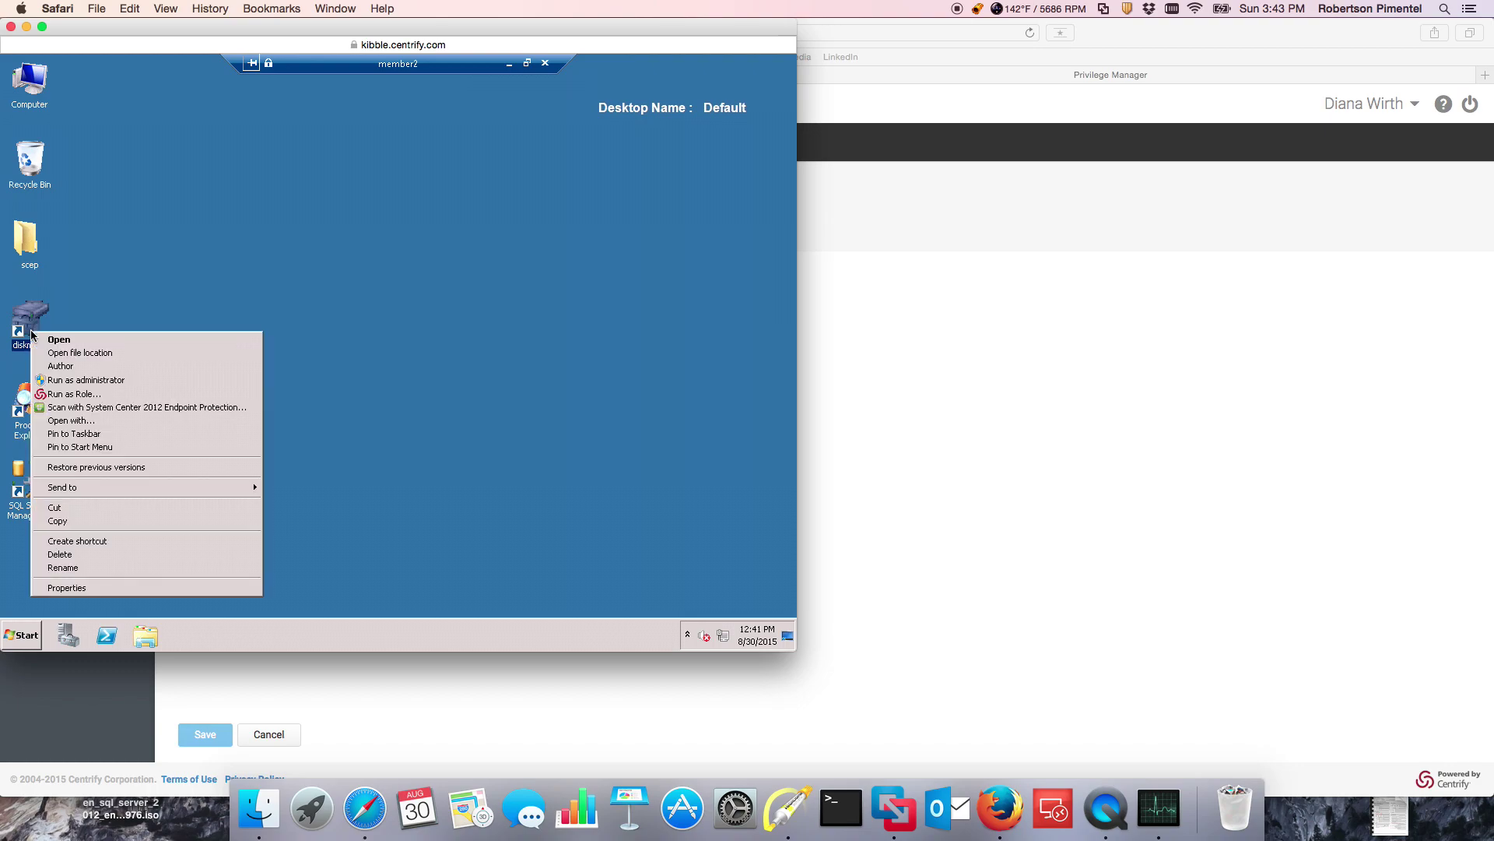
{"action": "left_click", "coordinate": [617, 488]}
{"action": "left_click", "coordinate": [687, 637]}
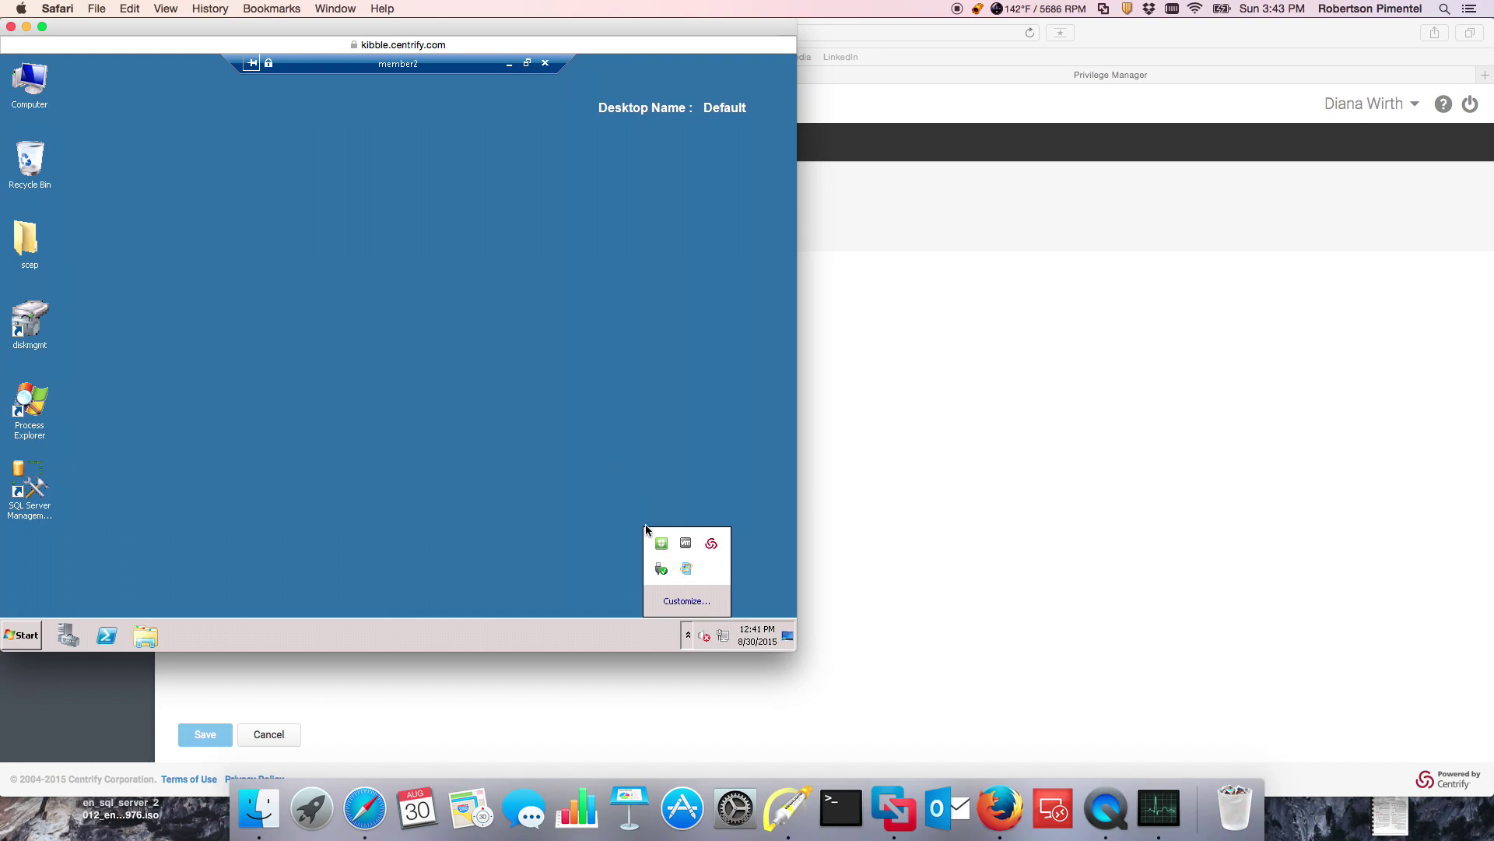
{"action": "right_click", "coordinate": [710, 543]}
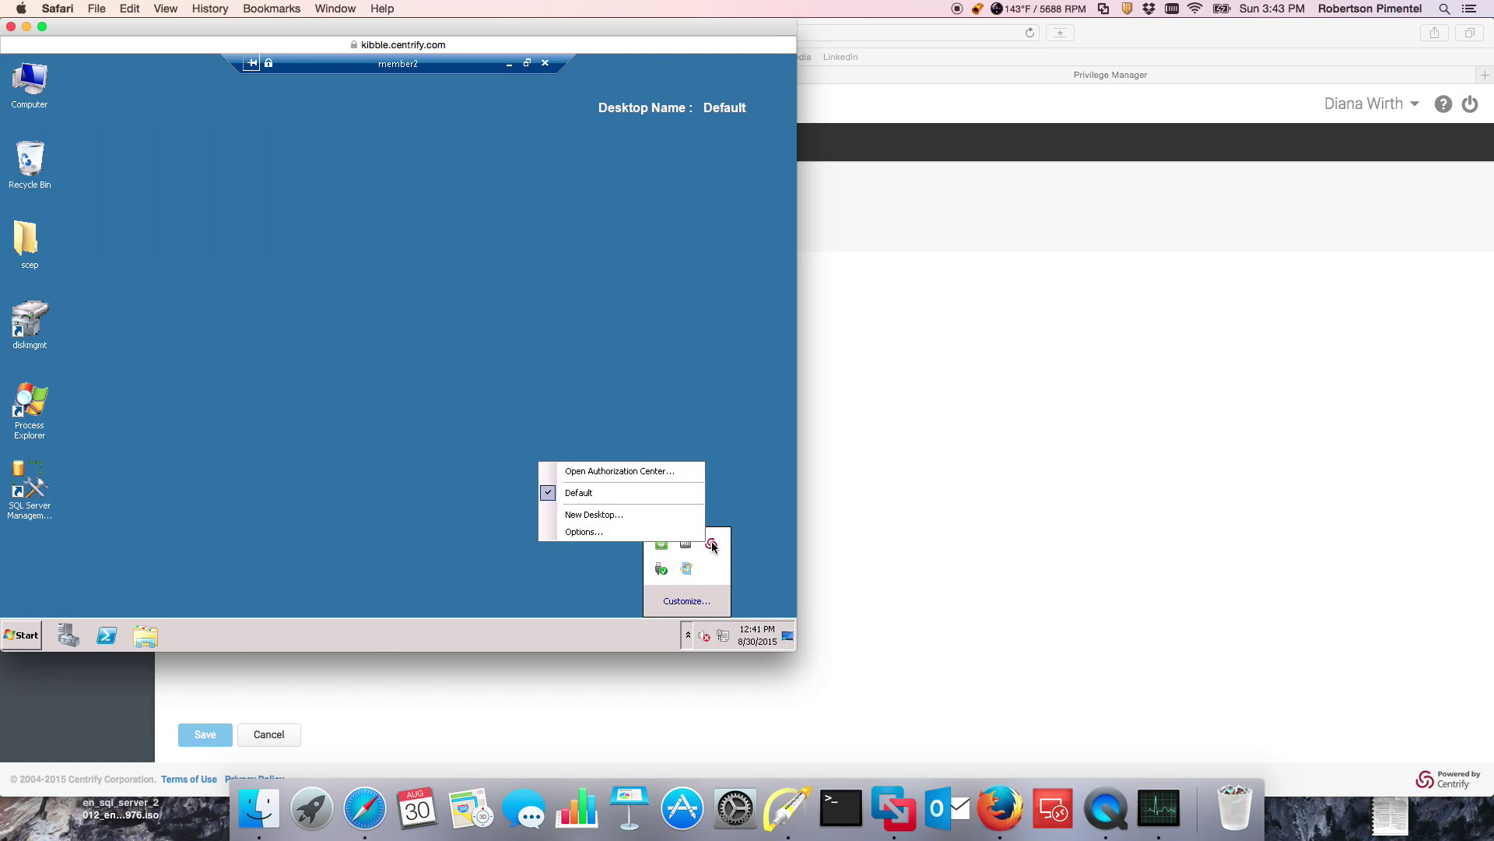
{"action": "left_click", "coordinate": [666, 471]}
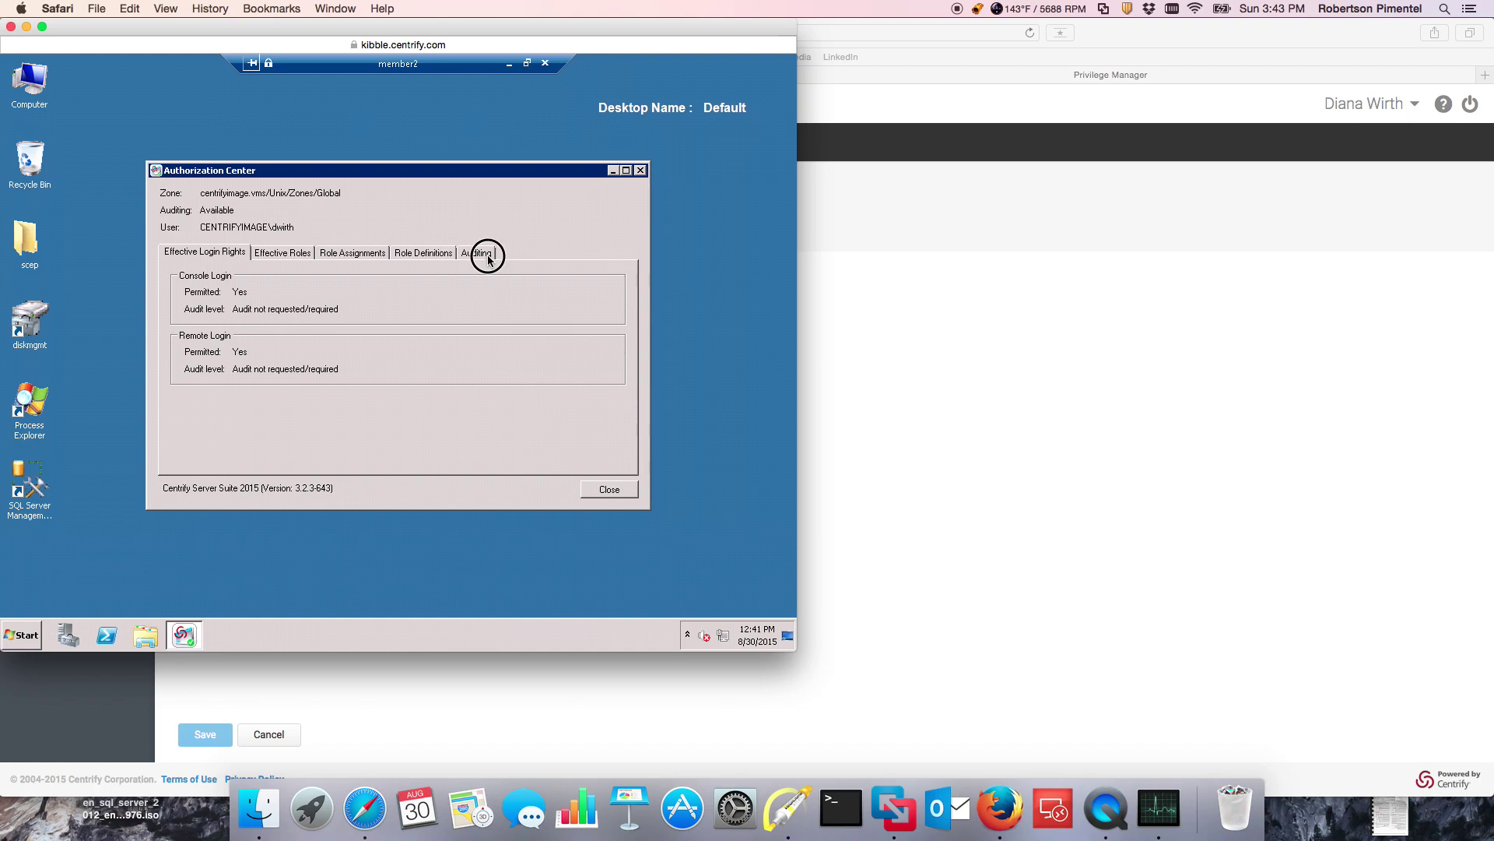
{"action": "left_click", "coordinate": [489, 260]}
{"action": "left_click", "coordinate": [608, 489]}
Step: Create a new desktop with the WIN - Admin role from the Centrify tray menu
{"action": "left_click", "coordinate": [25, 340]}
{"action": "right_click", "coordinate": [26, 340]}
{"action": "left_click", "coordinate": [694, 652]}
{"action": "left_click", "coordinate": [691, 638]}
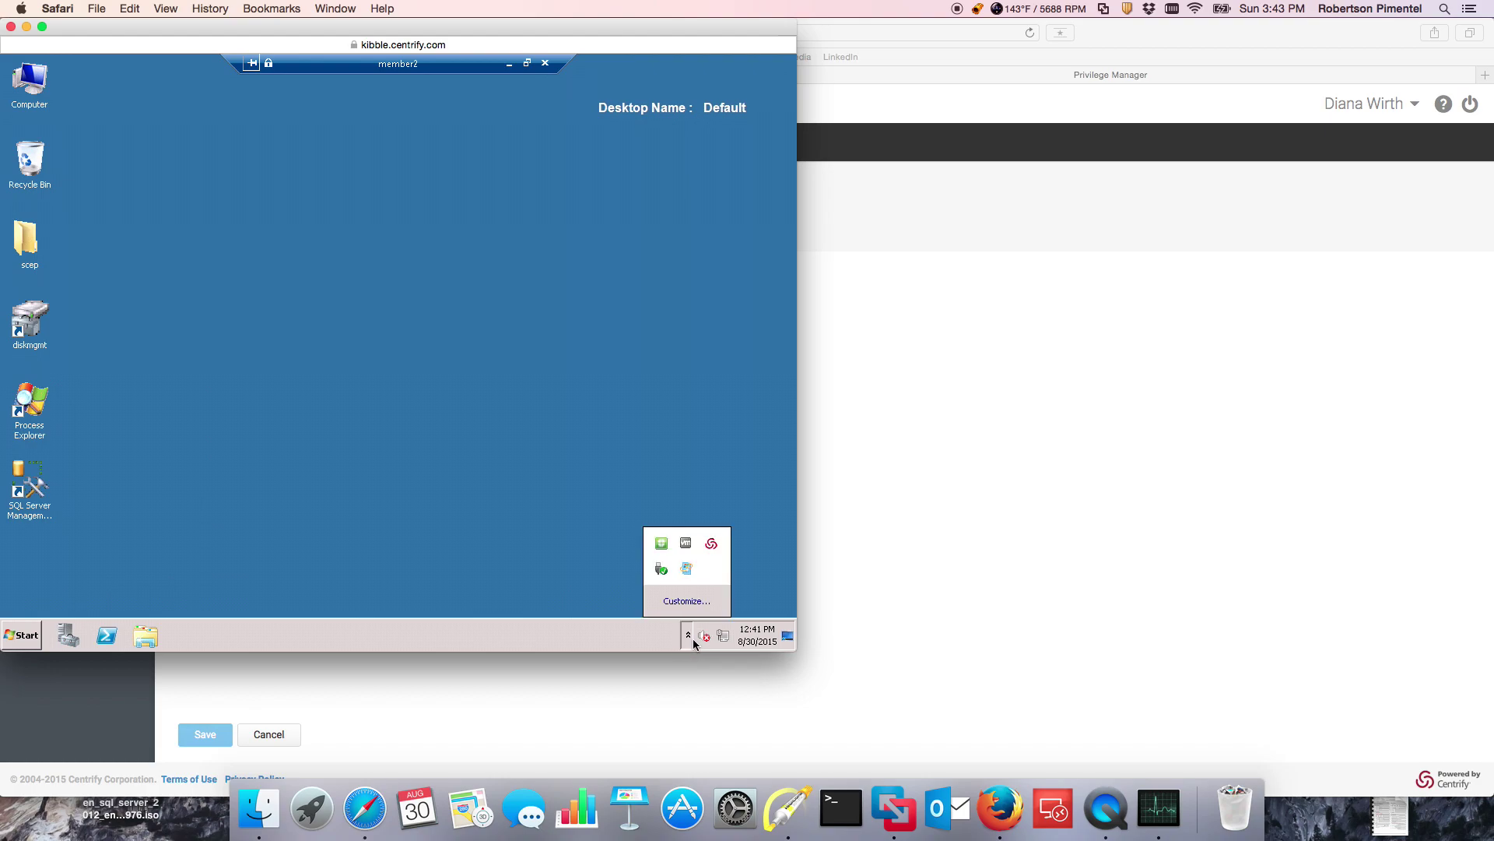
{"action": "right_click", "coordinate": [712, 545]}
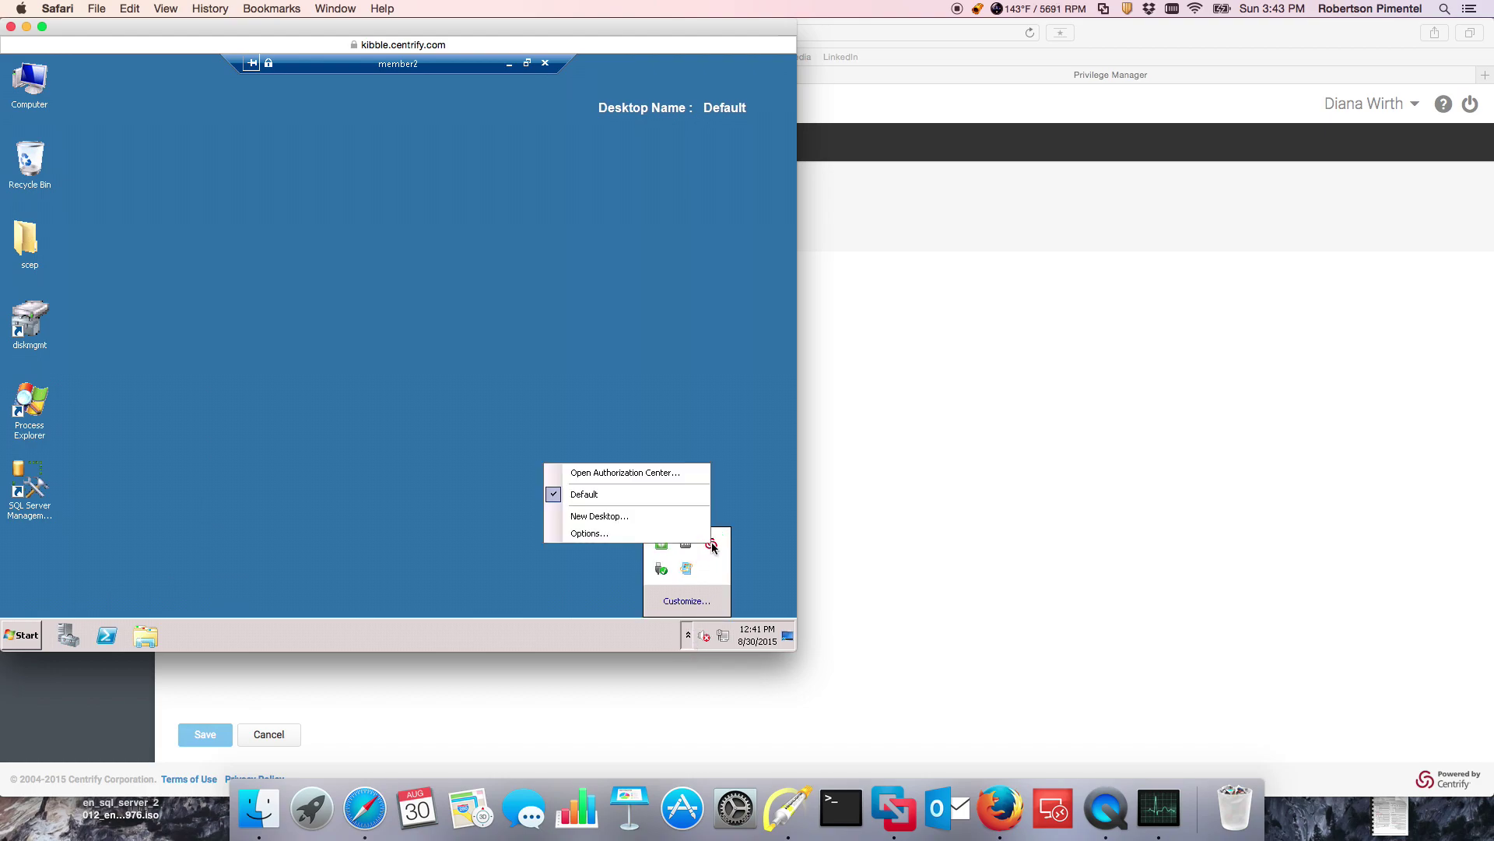
{"action": "left_click", "coordinate": [610, 517]}
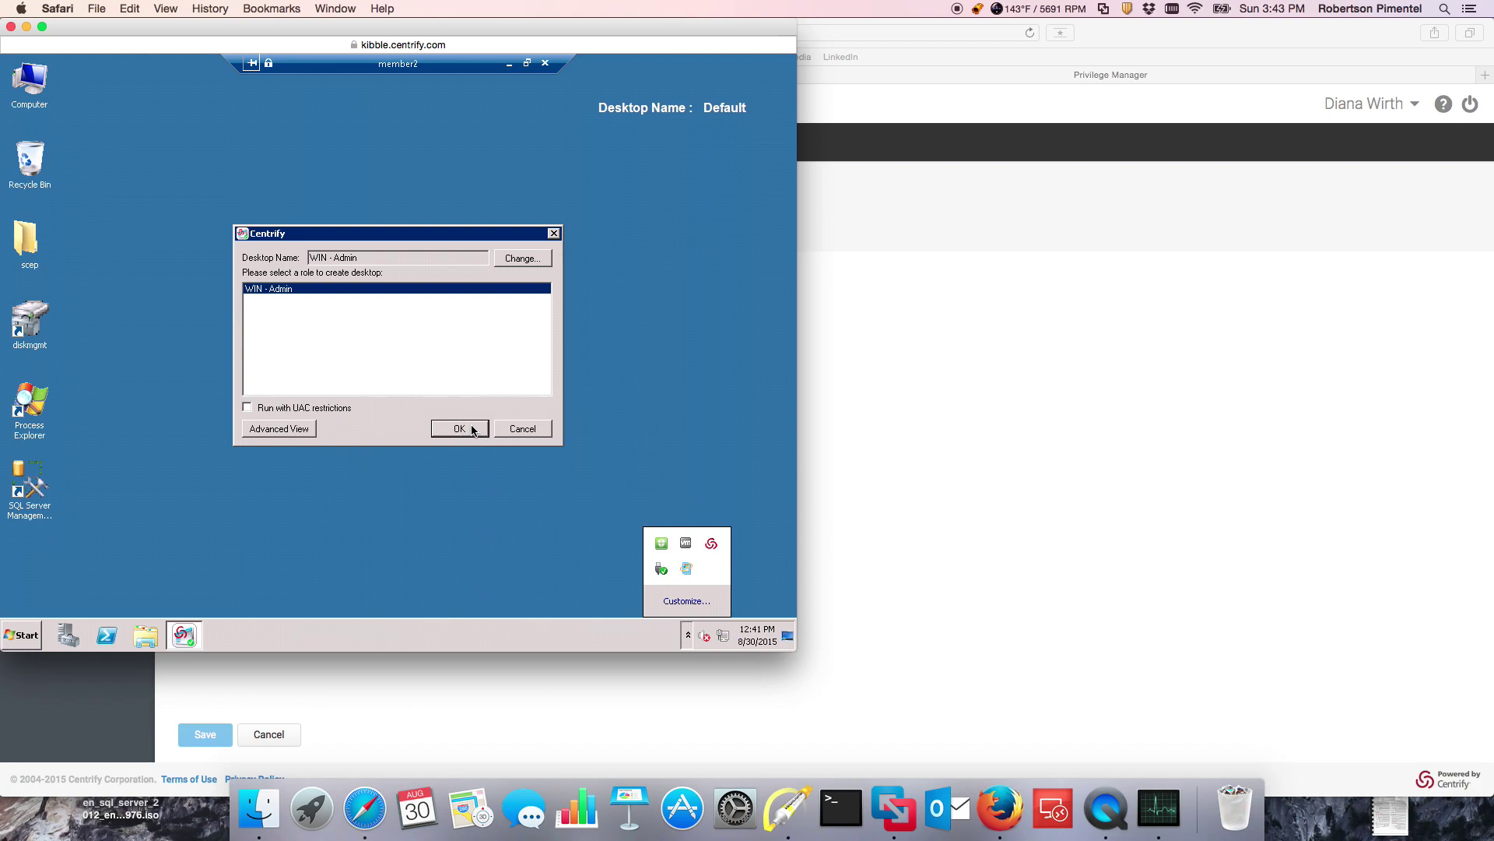
{"action": "left_click", "coordinate": [459, 429]}
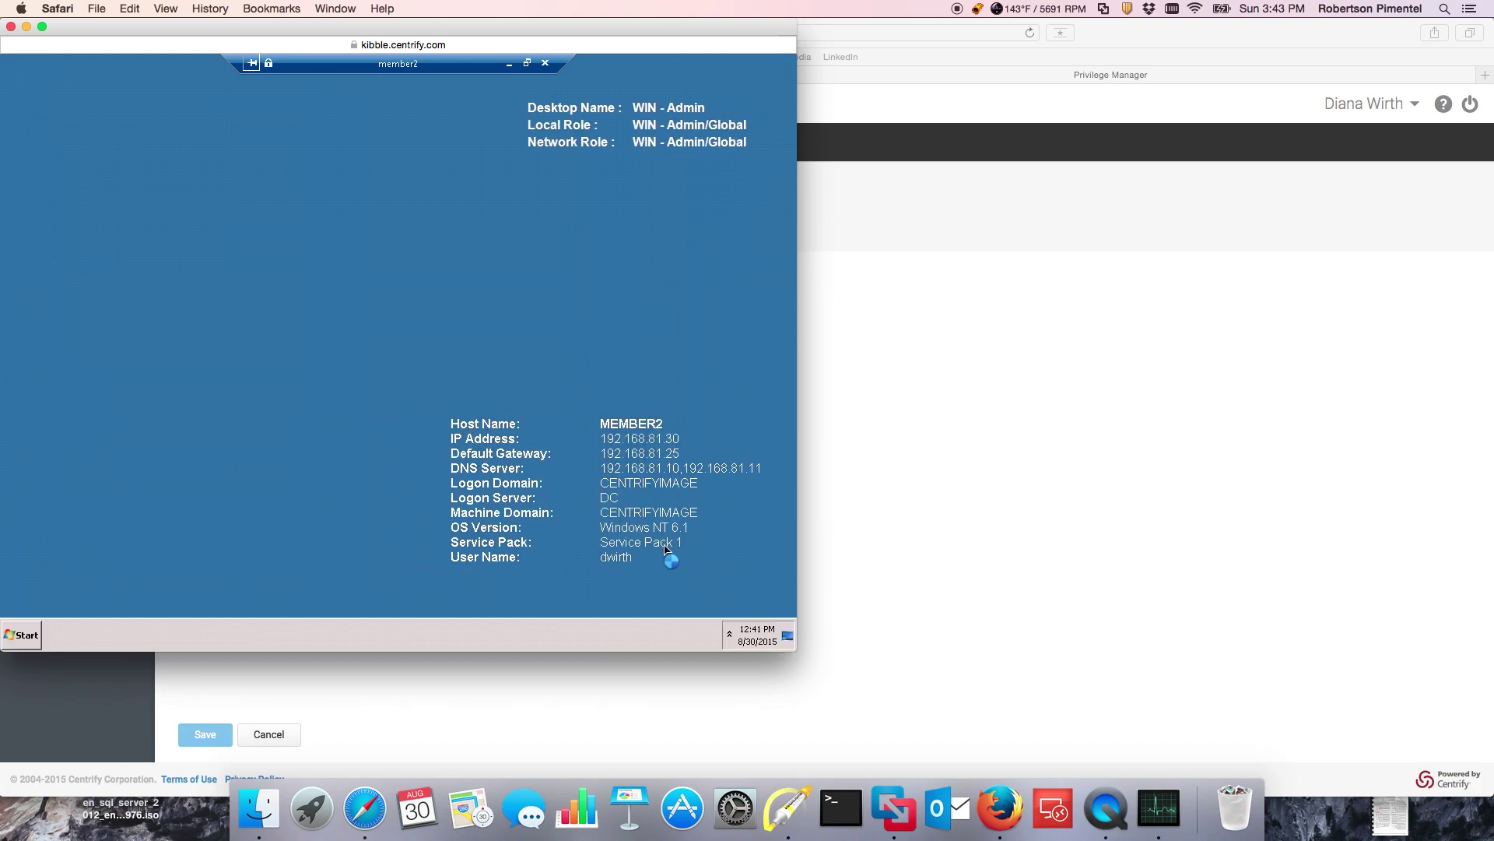
{"action": "left_click", "coordinate": [730, 635]}
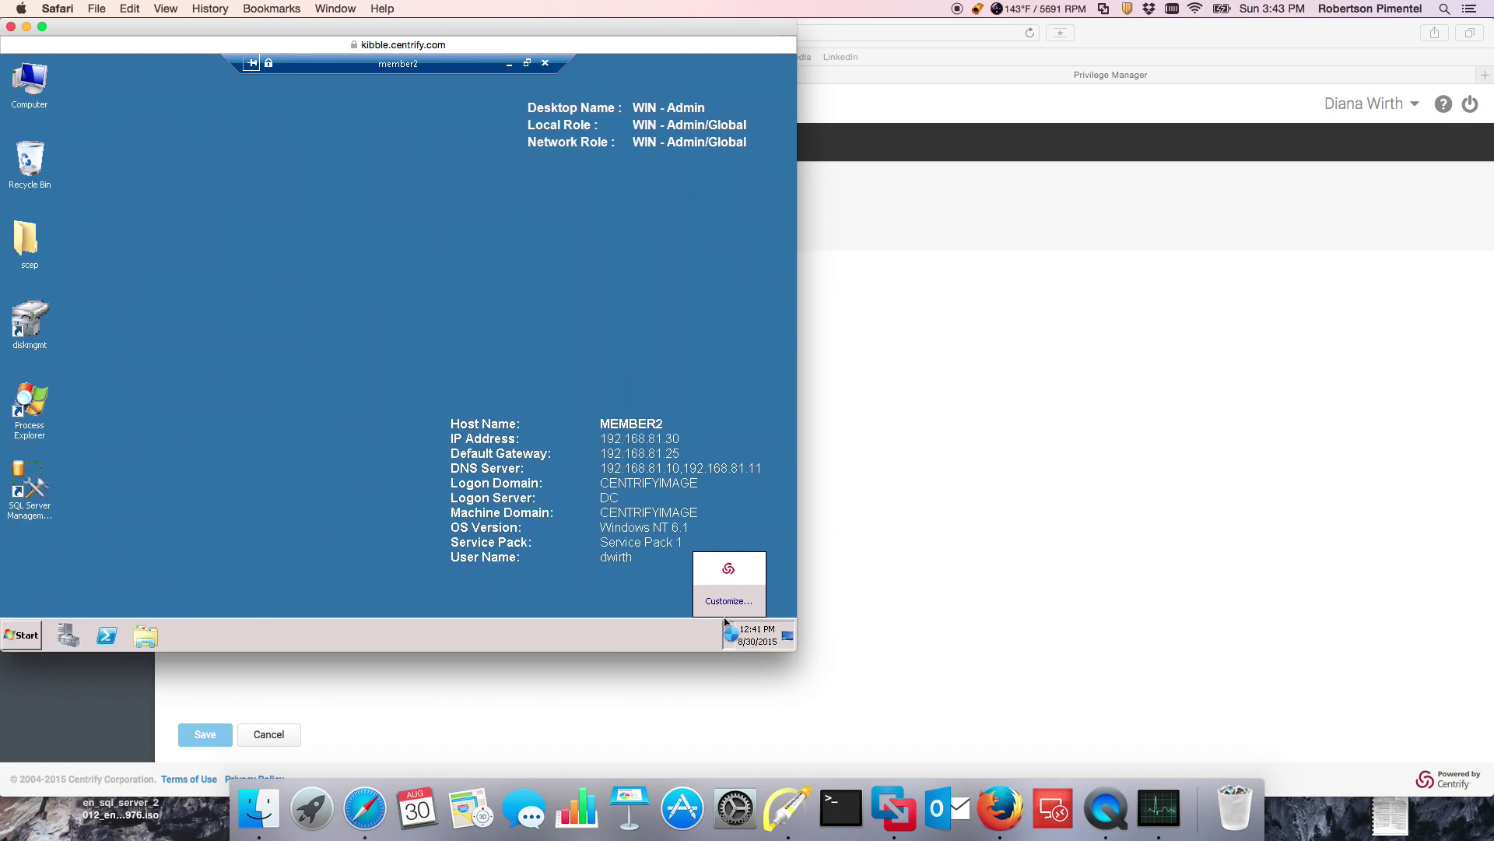
{"action": "right_click", "coordinate": [730, 570]}
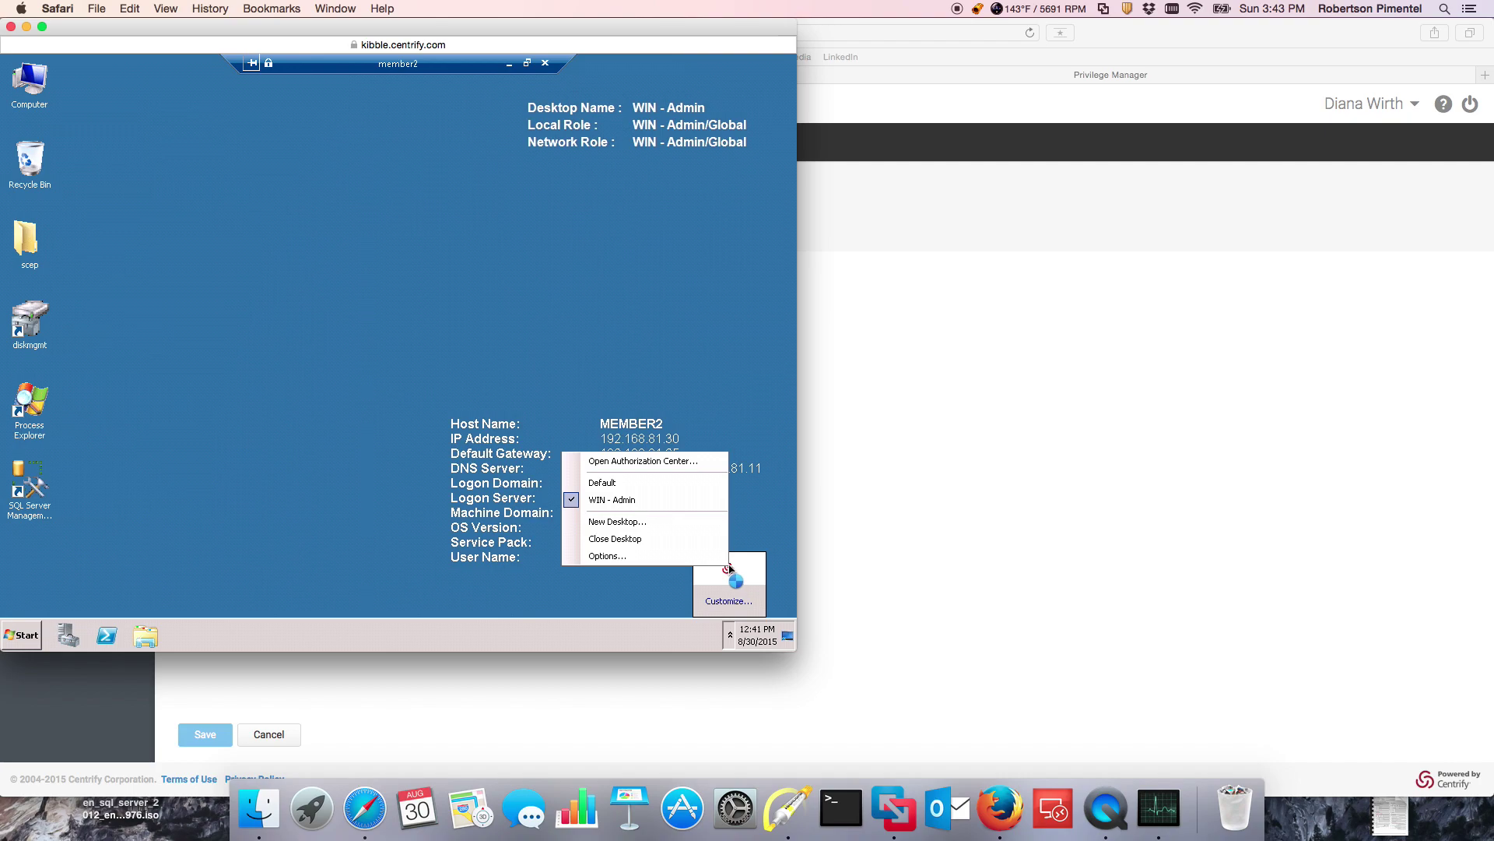
{"action": "left_click", "coordinate": [685, 465]}
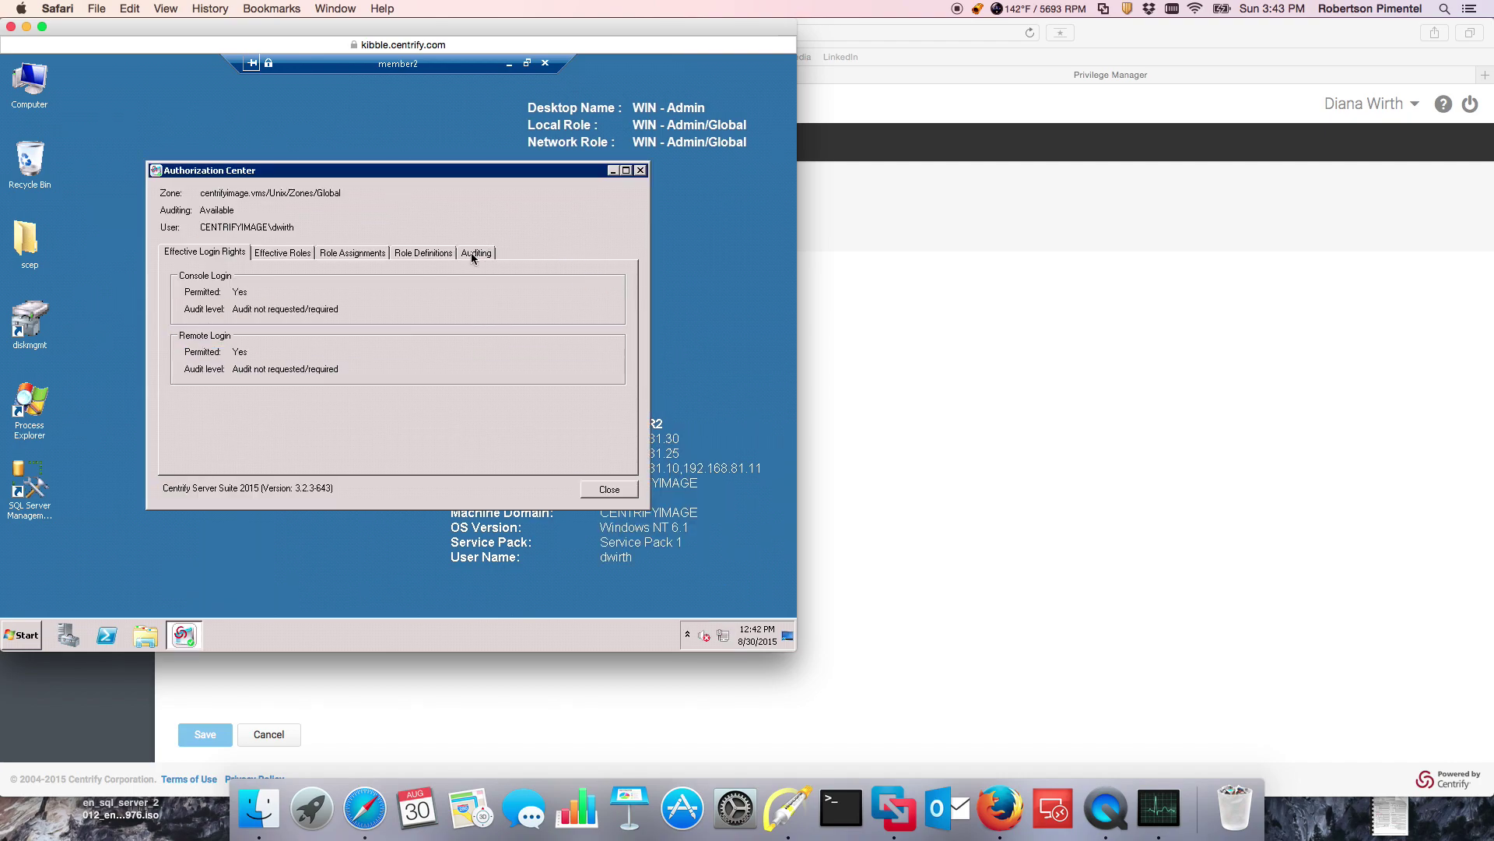
{"action": "left_click", "coordinate": [470, 253]}
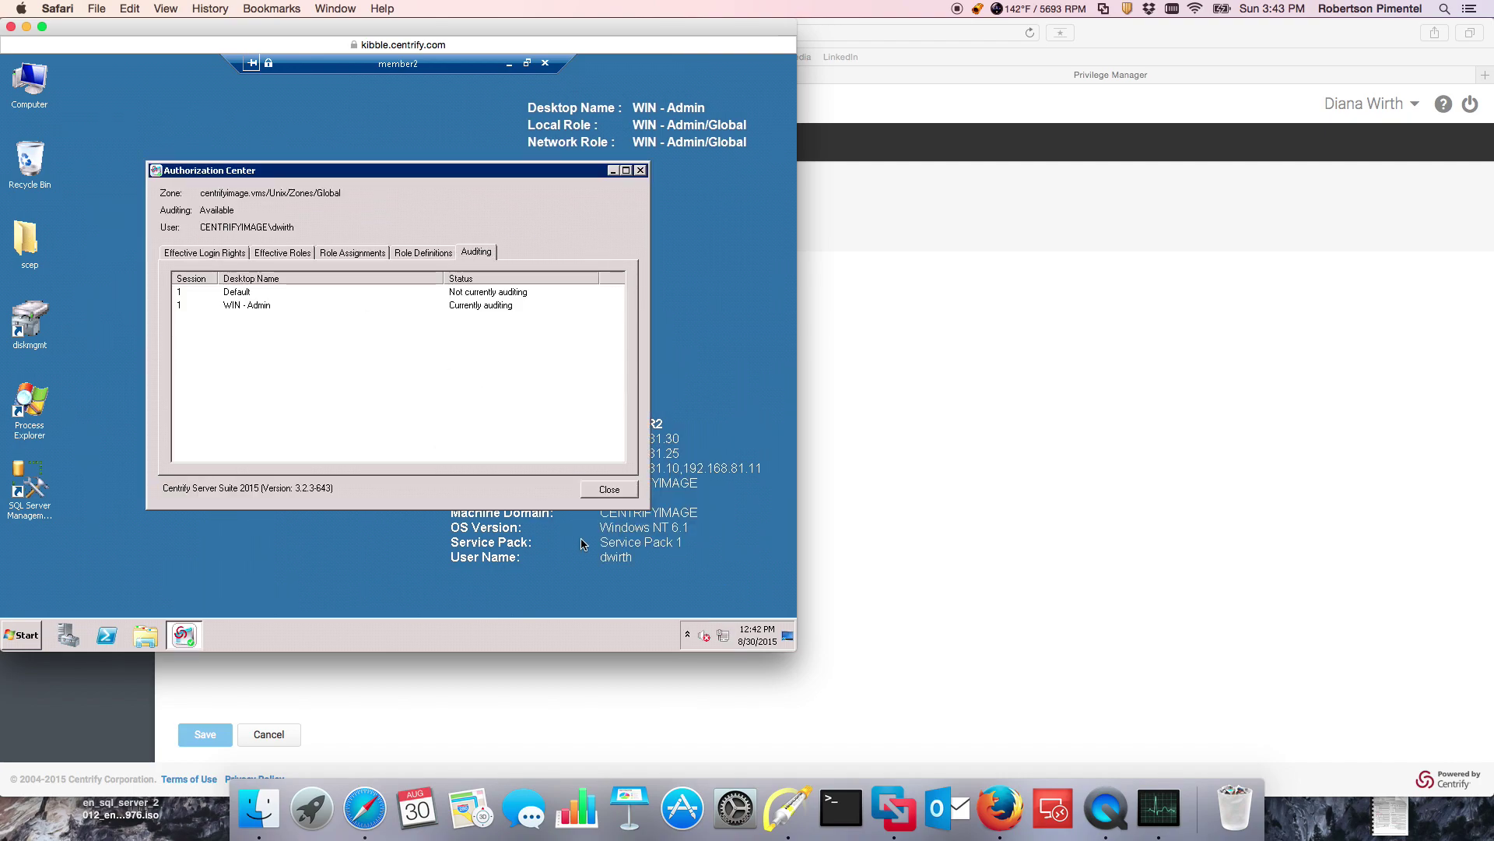
{"action": "left_click", "coordinate": [626, 498]}
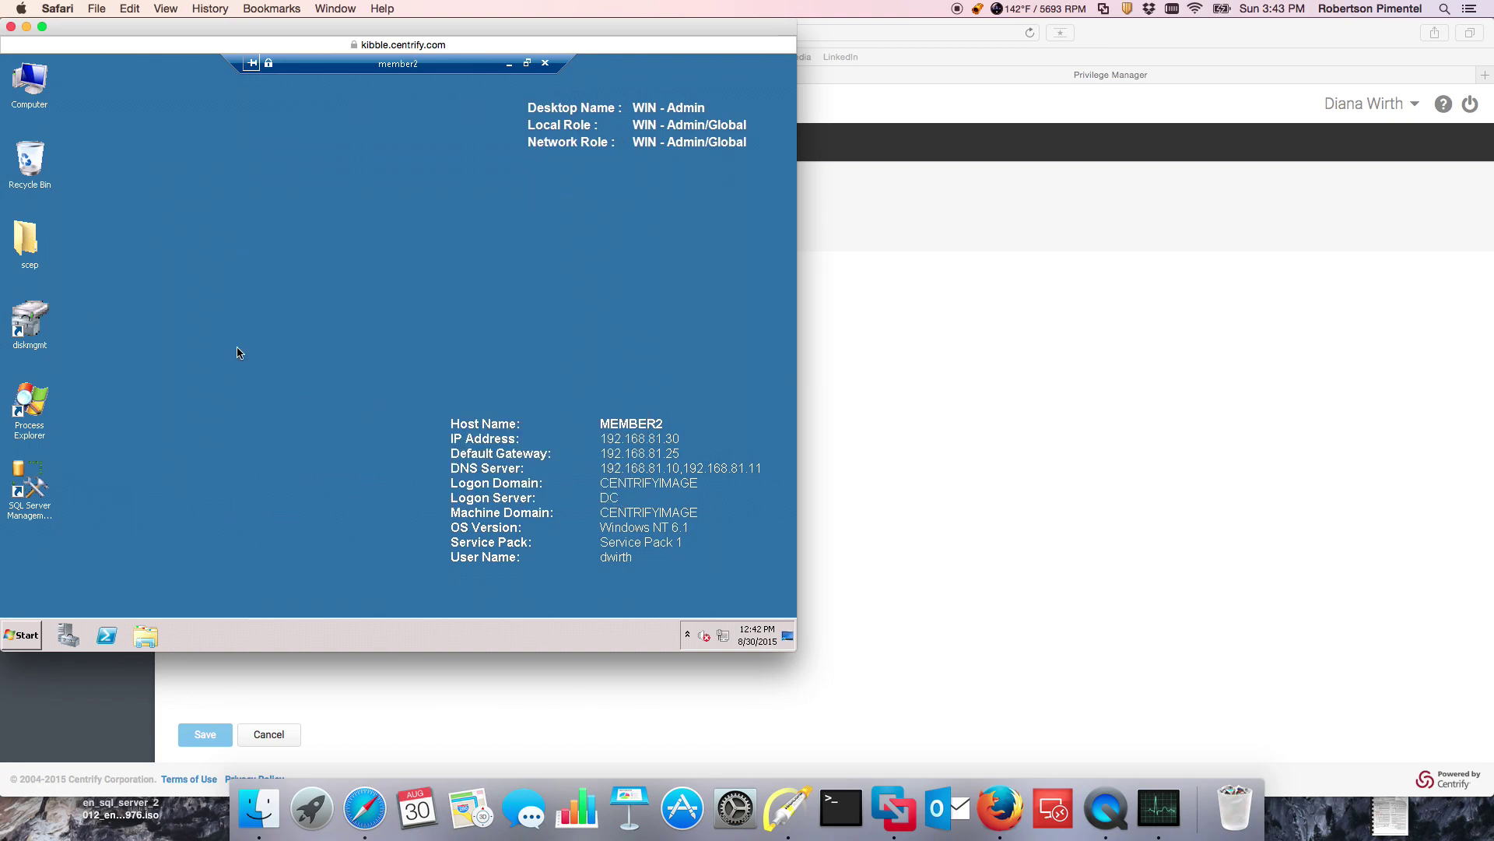
{"action": "key", "text": "super+e"}
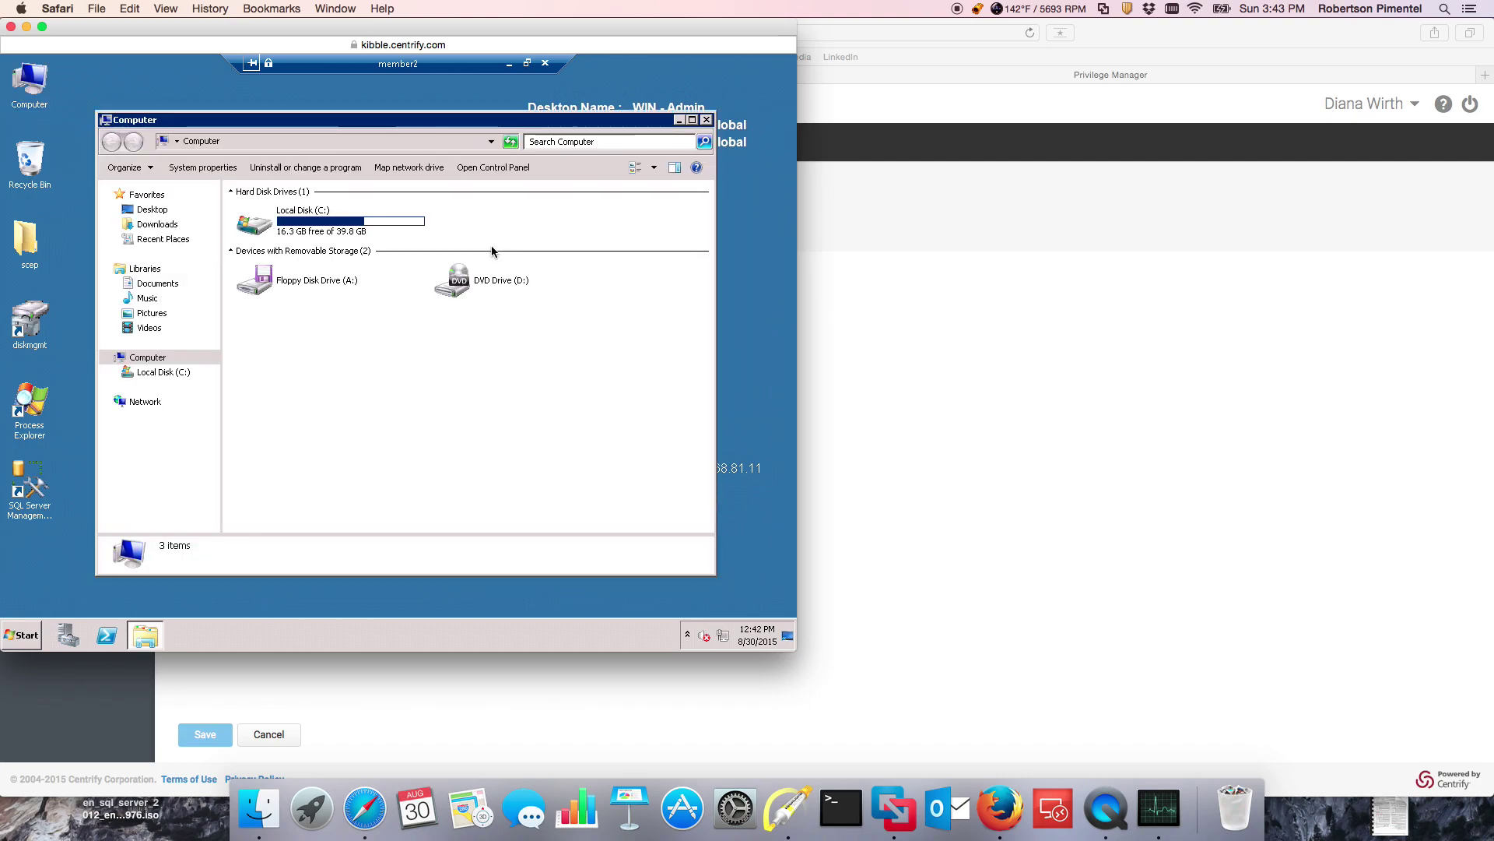
{"action": "key", "text": "alt+F4"}
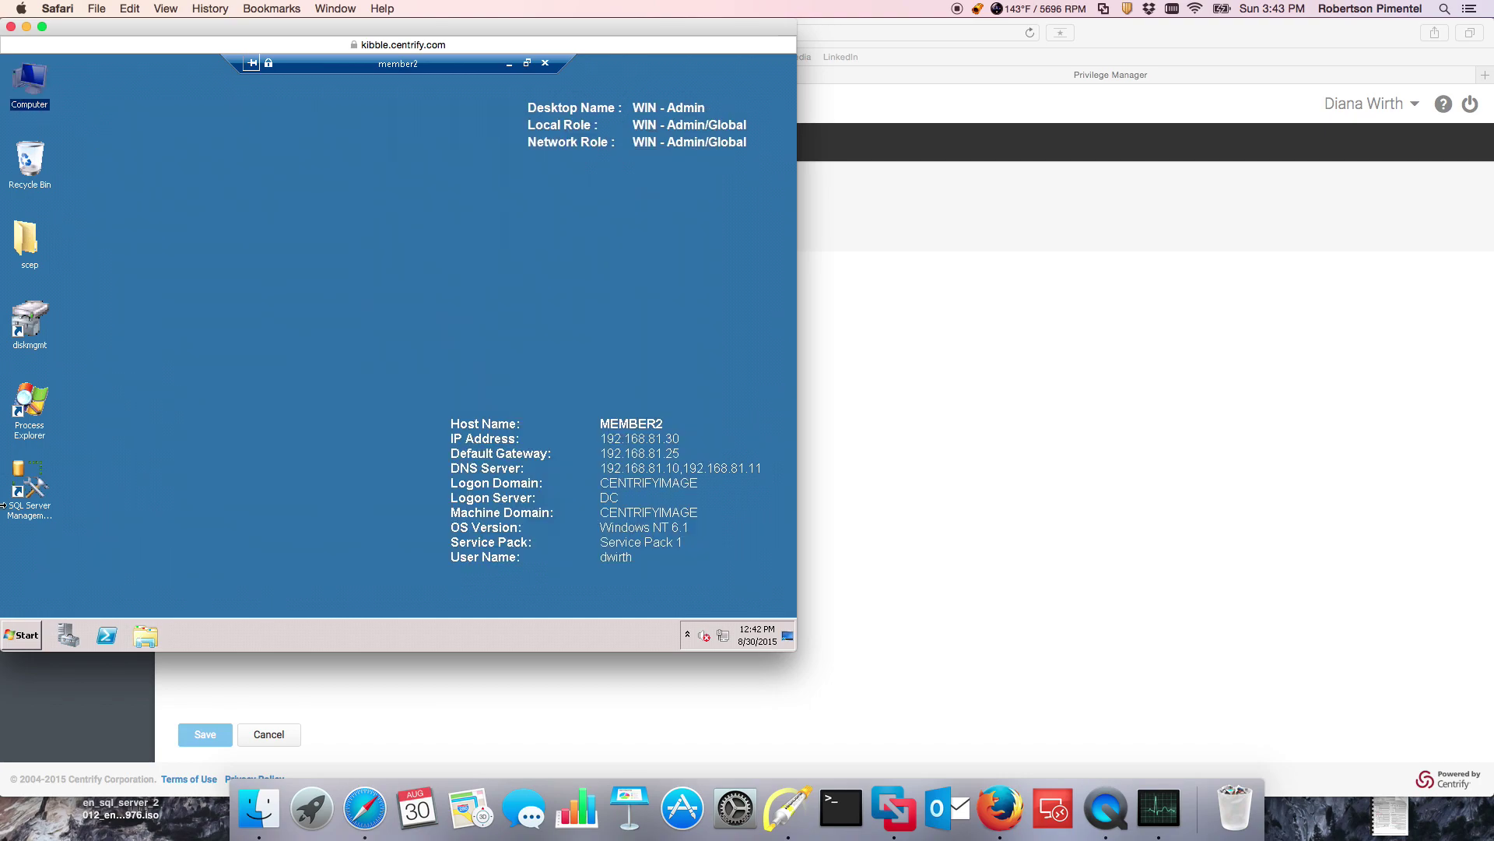
{"action": "double_click", "coordinate": [37, 444]}
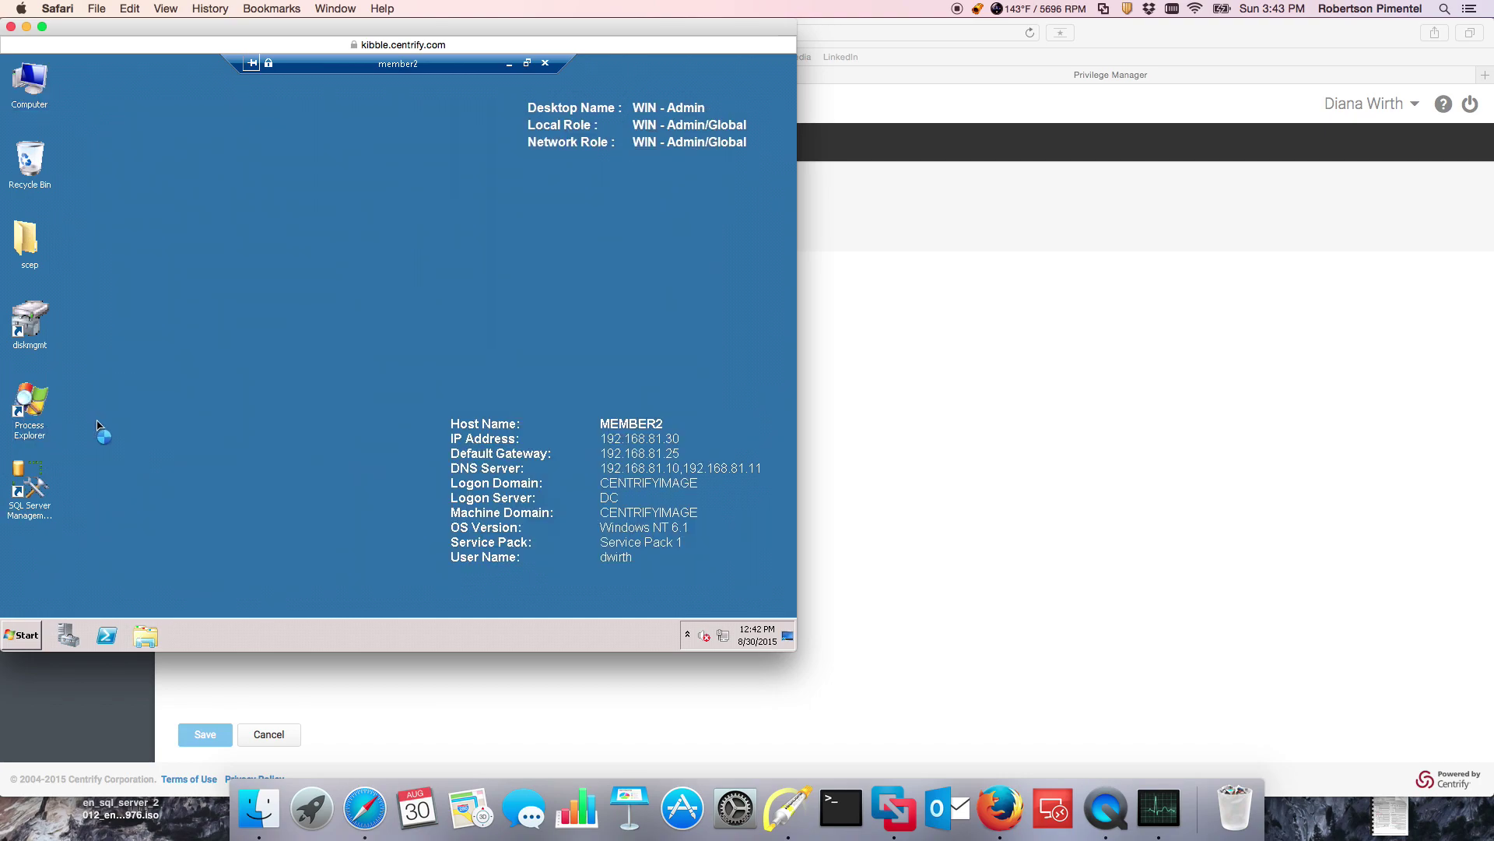
{"action": "left_click", "coordinate": [703, 69]}
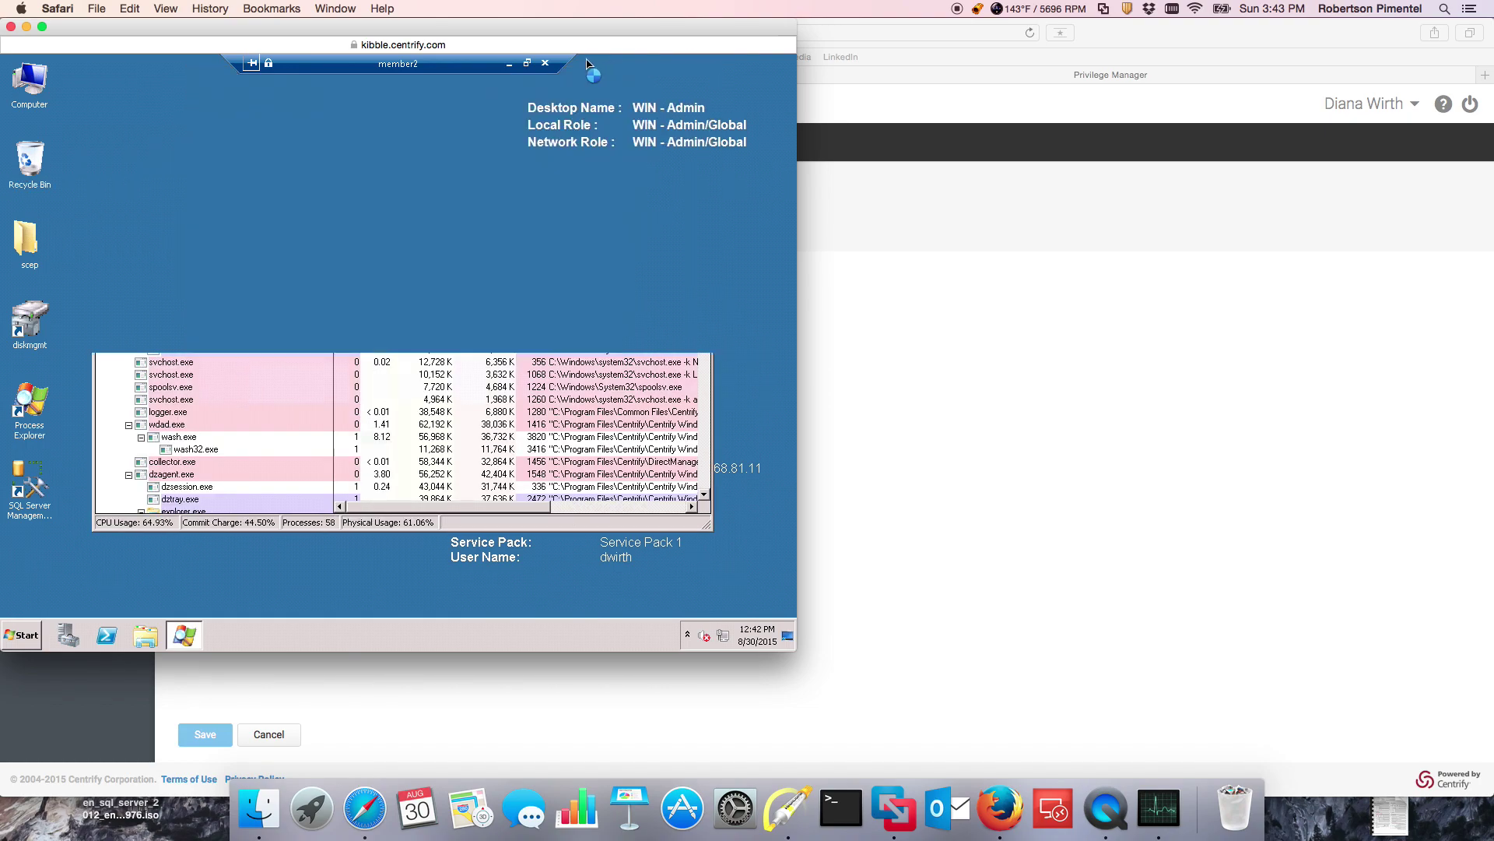
{"action": "left_click", "coordinate": [24, 634]}
{"action": "key", "text": "Escape"}
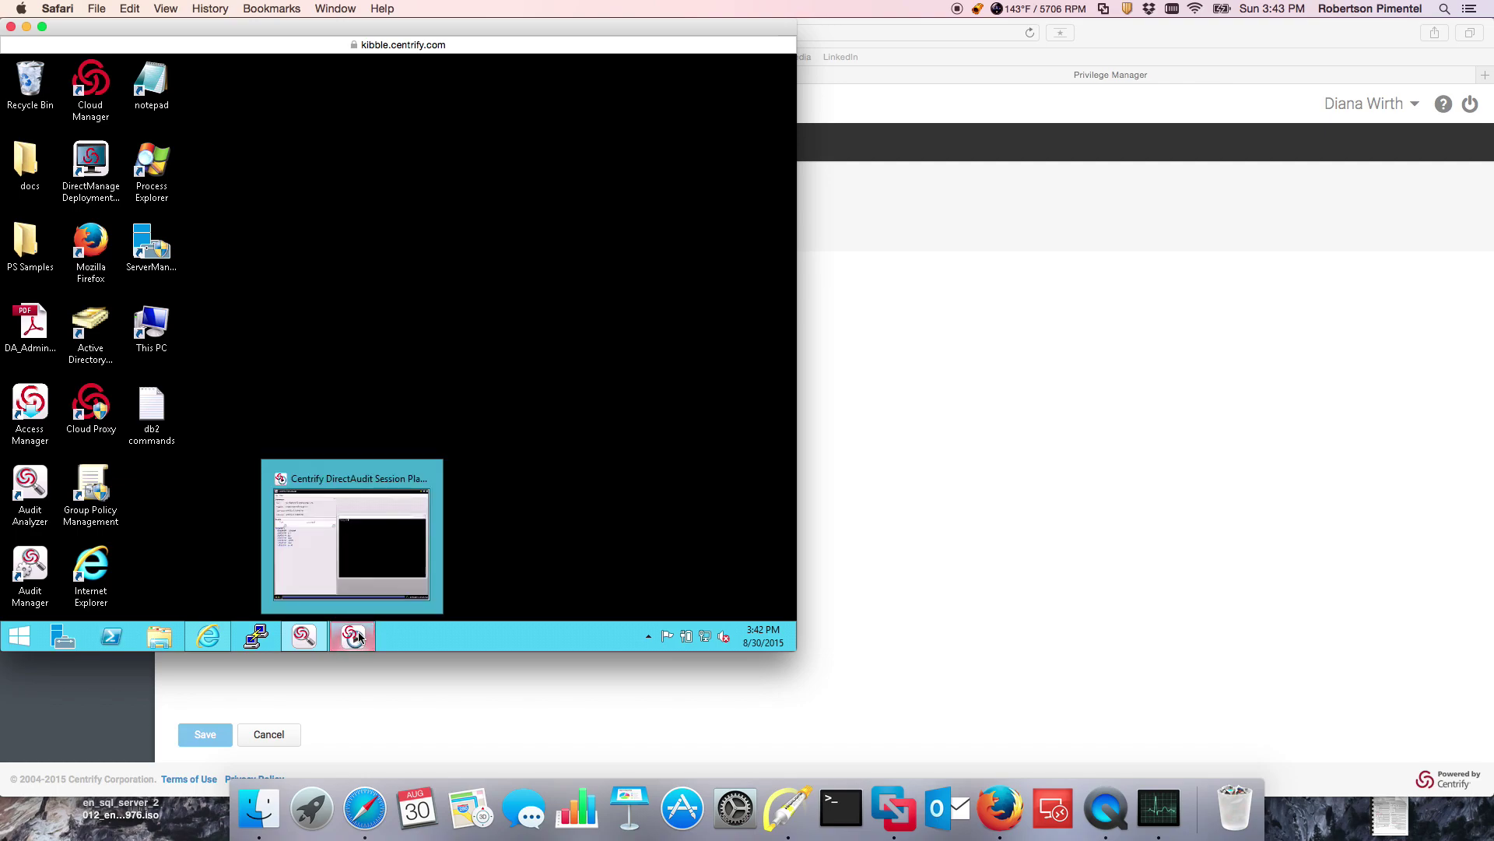
Step: Close the session player and refresh Today's sessions in Audit Analyzer
{"action": "left_click", "coordinate": [359, 637]}
{"action": "left_click", "coordinate": [787, 65]}
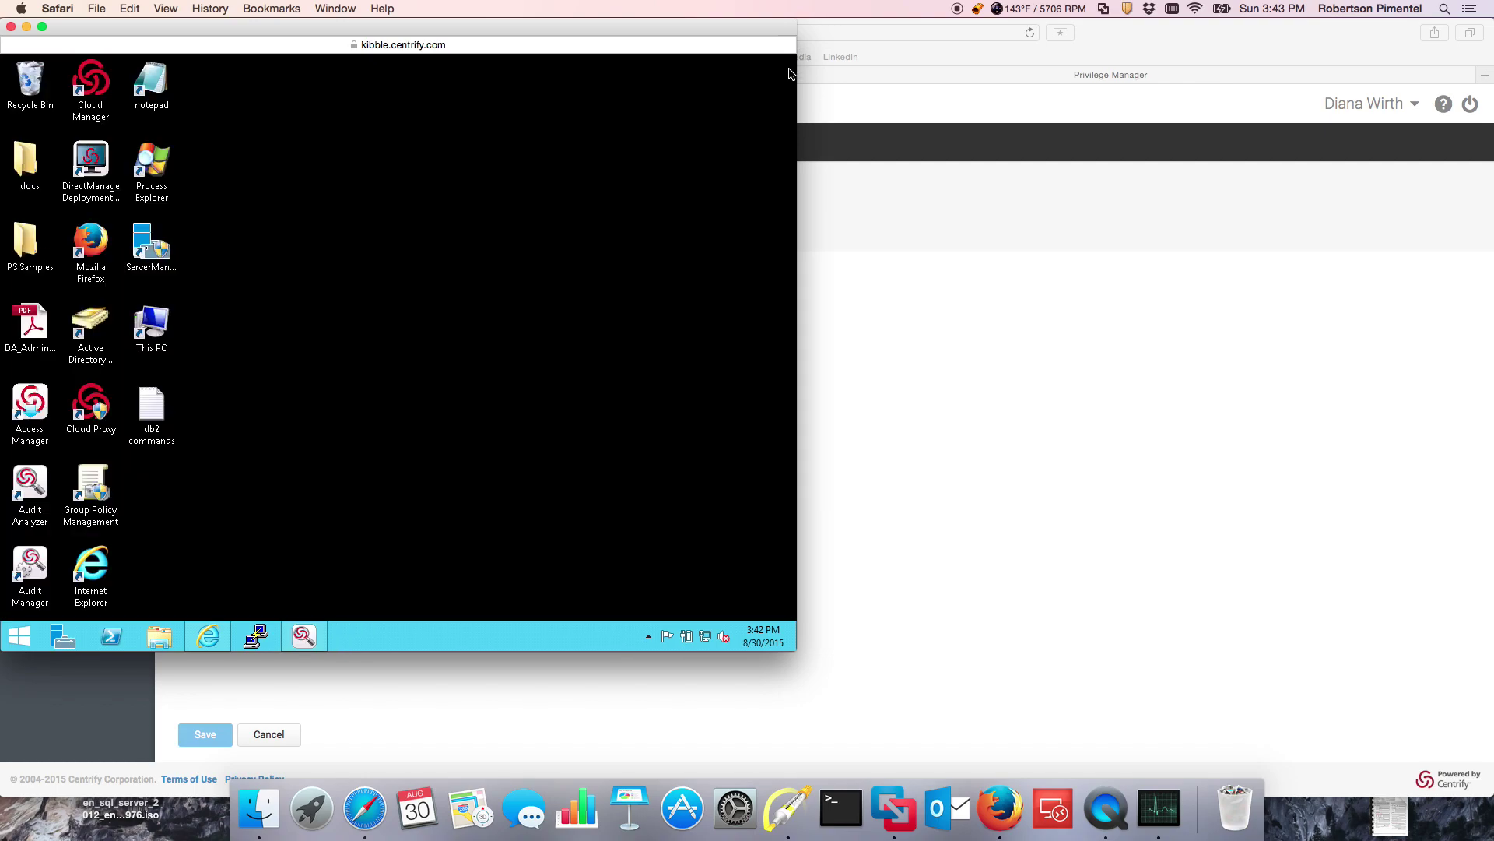
{"action": "left_click", "coordinate": [316, 632]}
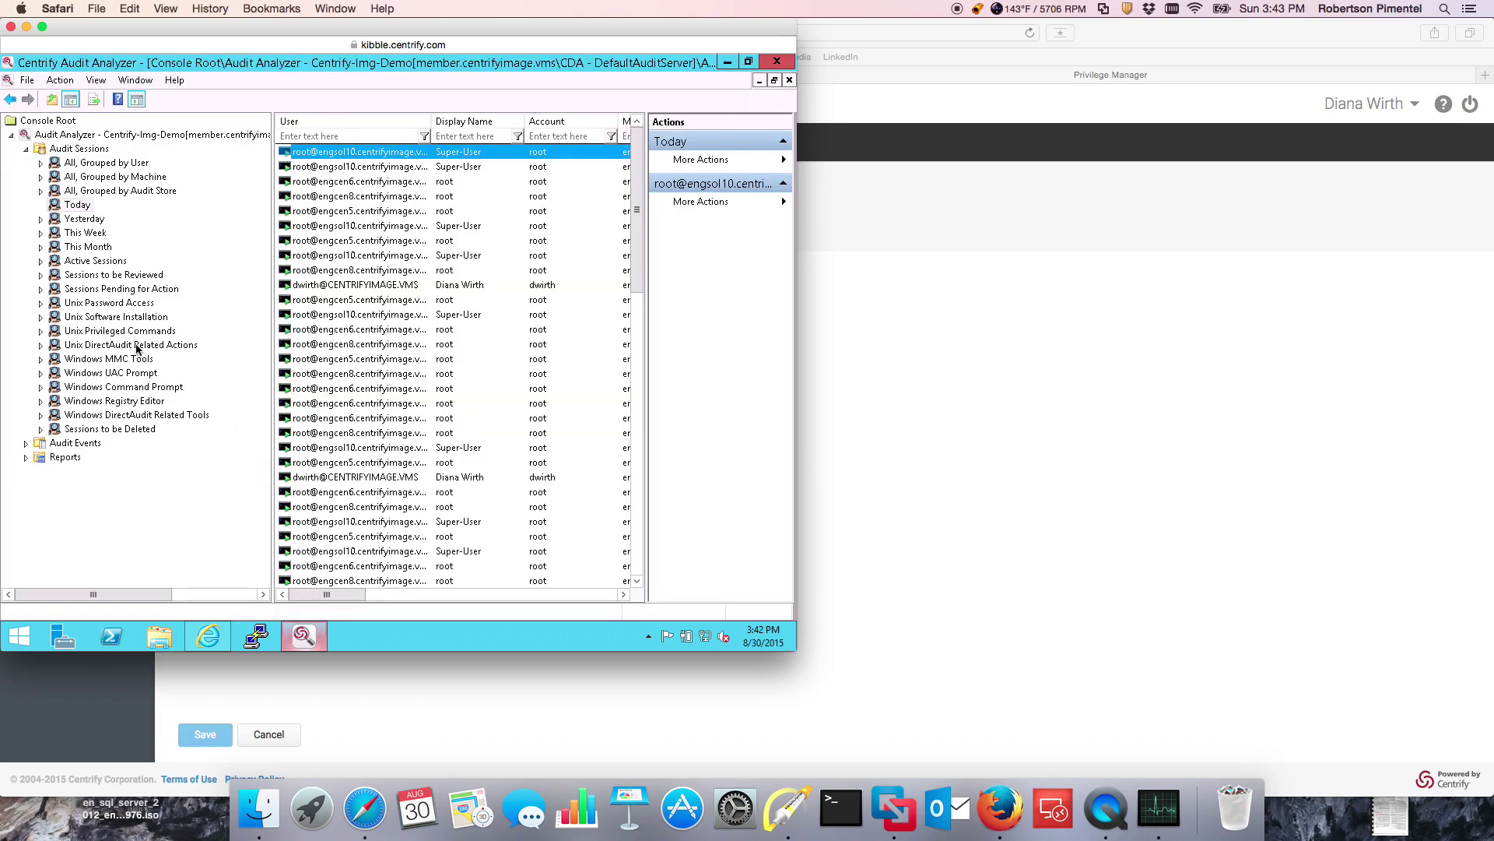
{"action": "left_click", "coordinate": [70, 207]}
{"action": "right_click", "coordinate": [70, 209]}
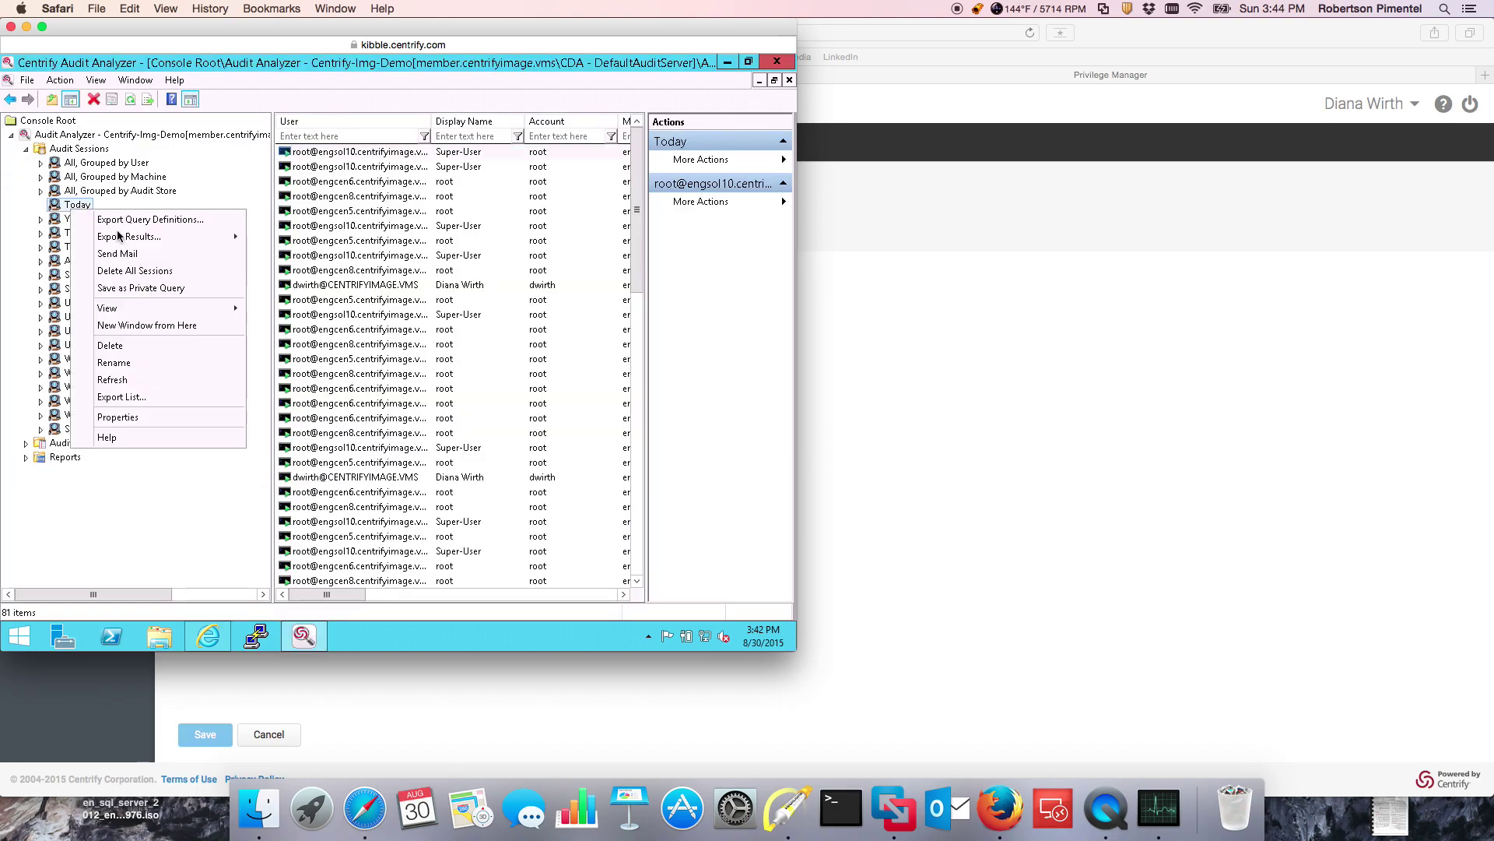
{"action": "left_click", "coordinate": [115, 380]}
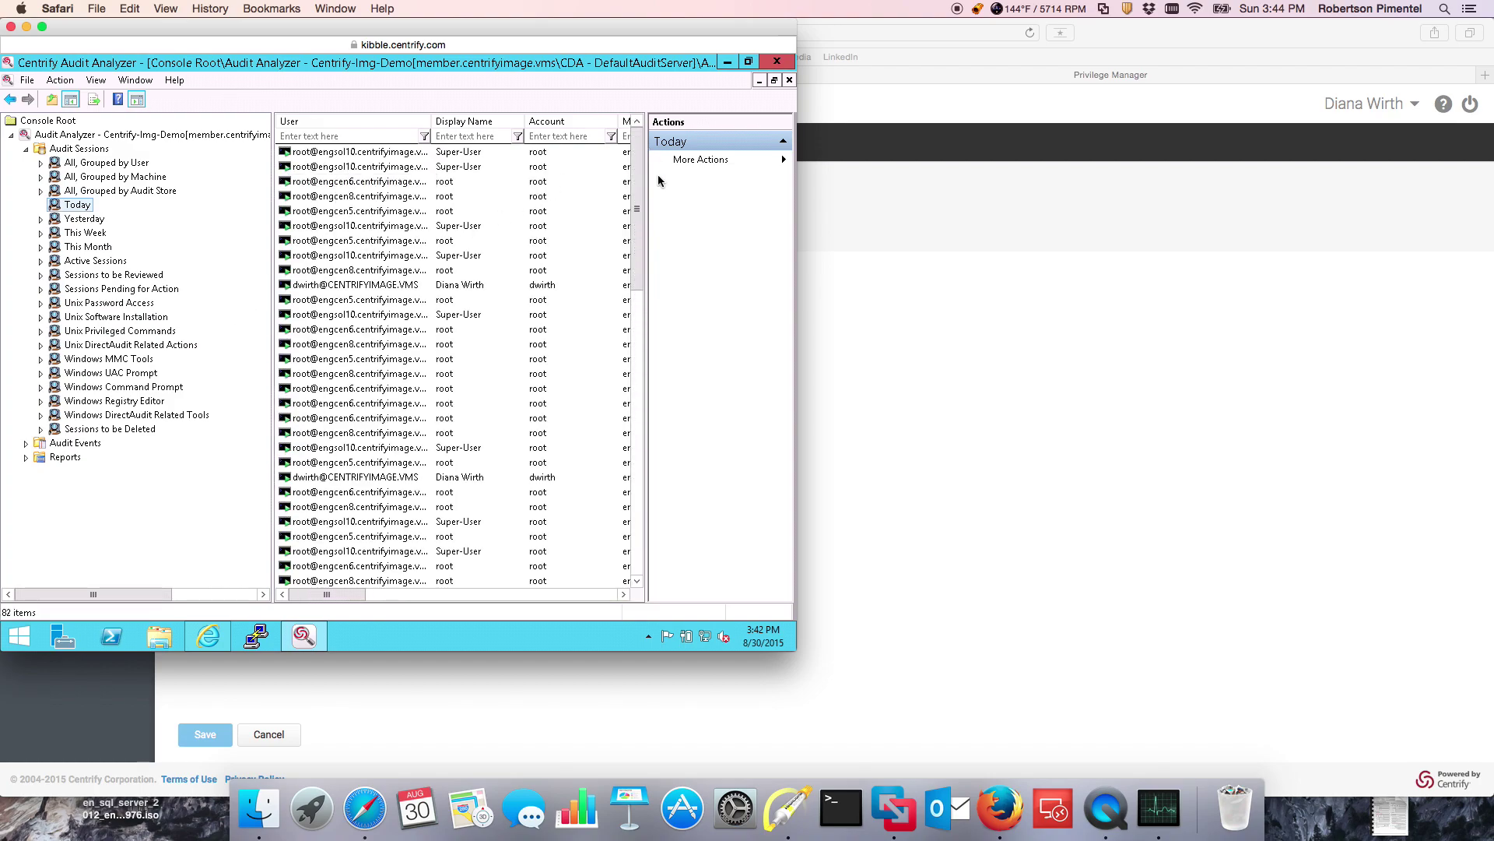
Step: Open the indexed event list of the user's recent member2 Windows session and pick event 0
{"action": "right_click", "coordinate": [70, 205]}
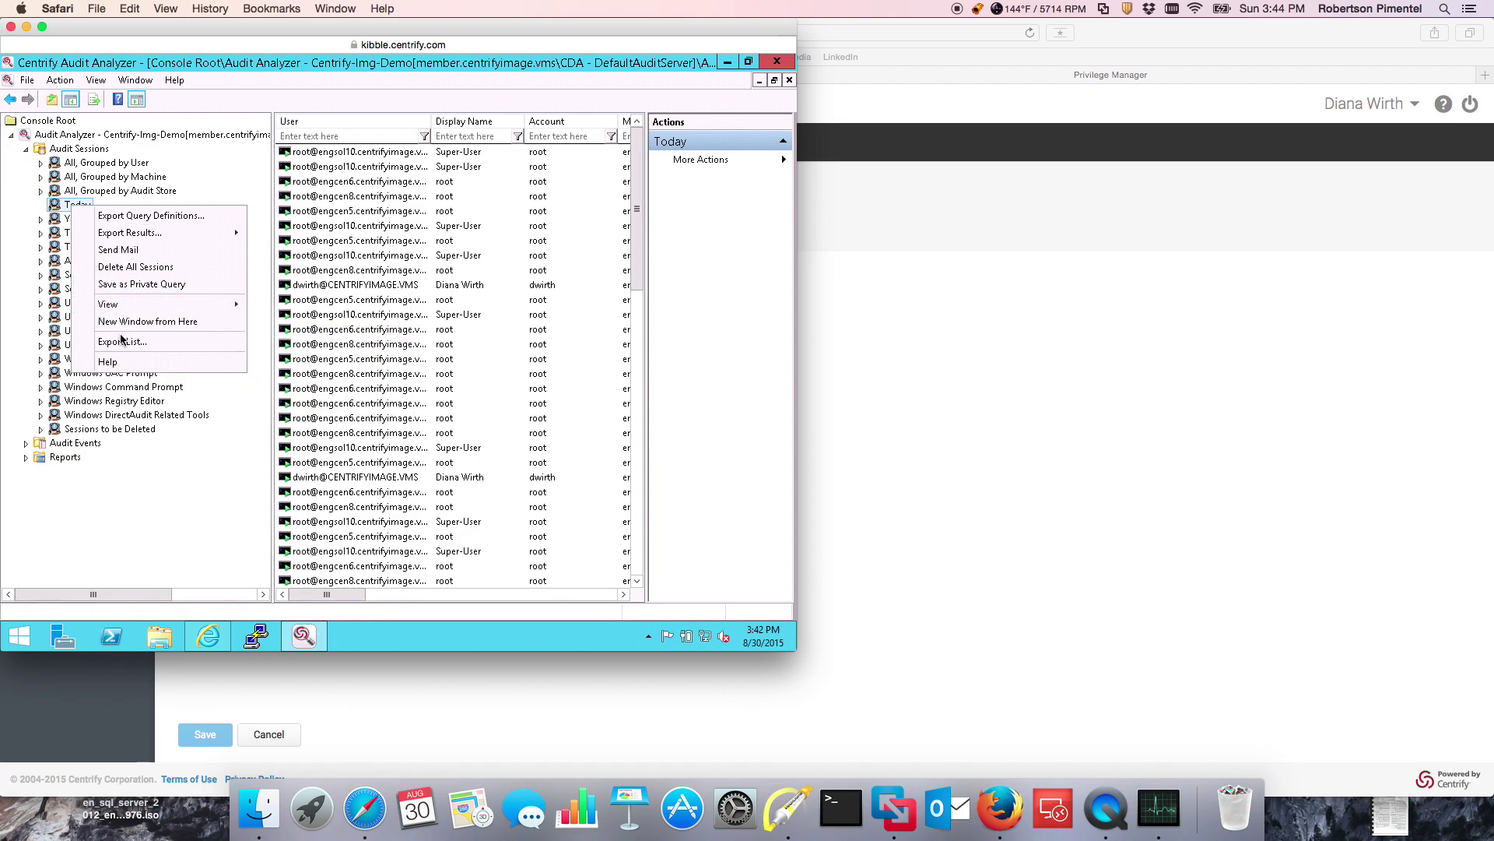
{"action": "left_click", "coordinate": [57, 208]}
{"action": "right_click", "coordinate": [58, 207]}
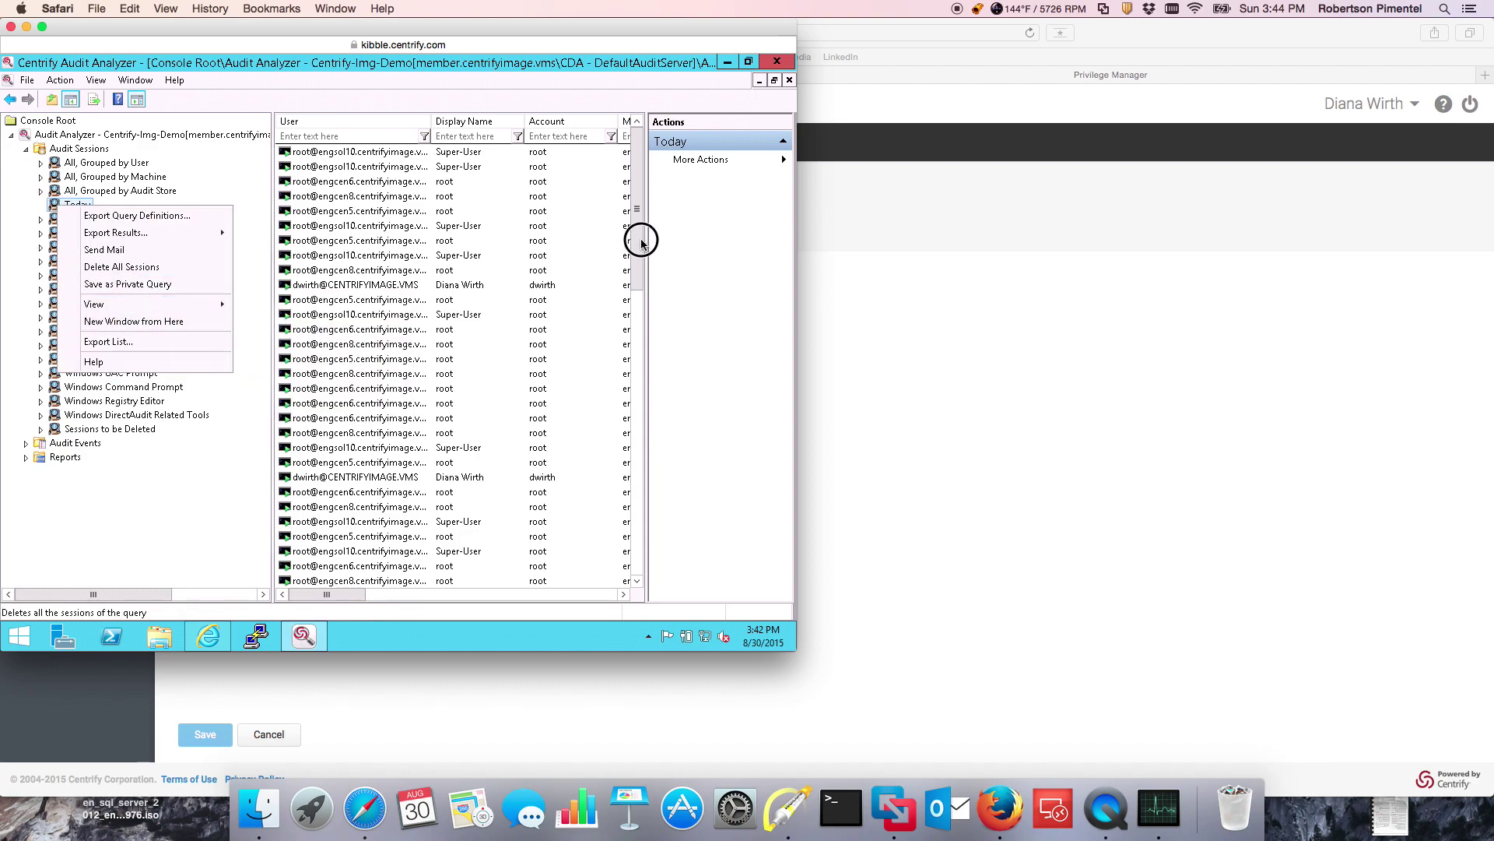
{"action": "left_click_drag", "start_coordinate": [641, 240], "coordinate": [618, 601]}
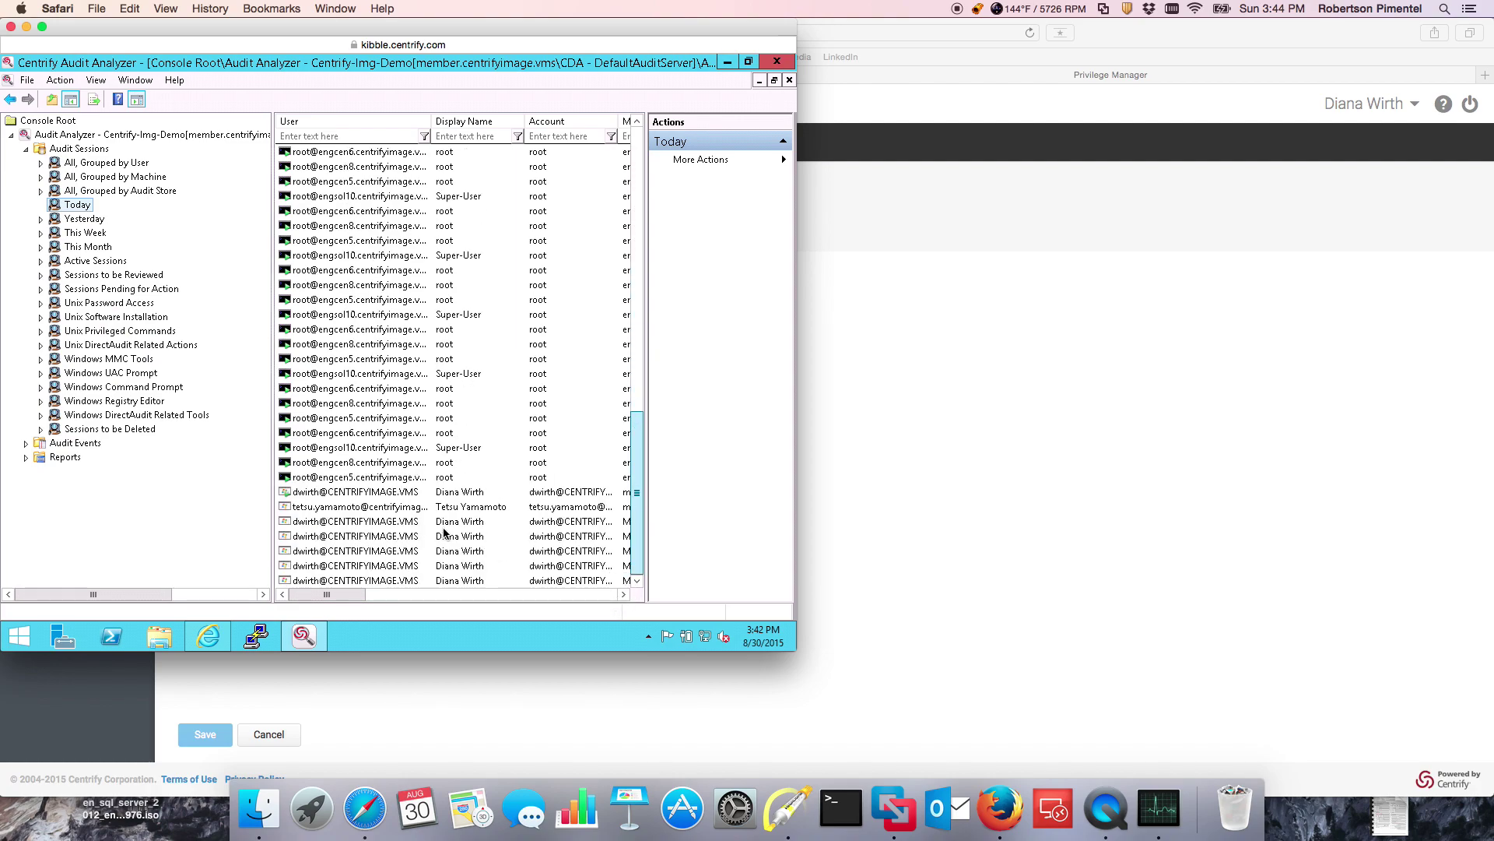
{"action": "left_click", "coordinate": [360, 493]}
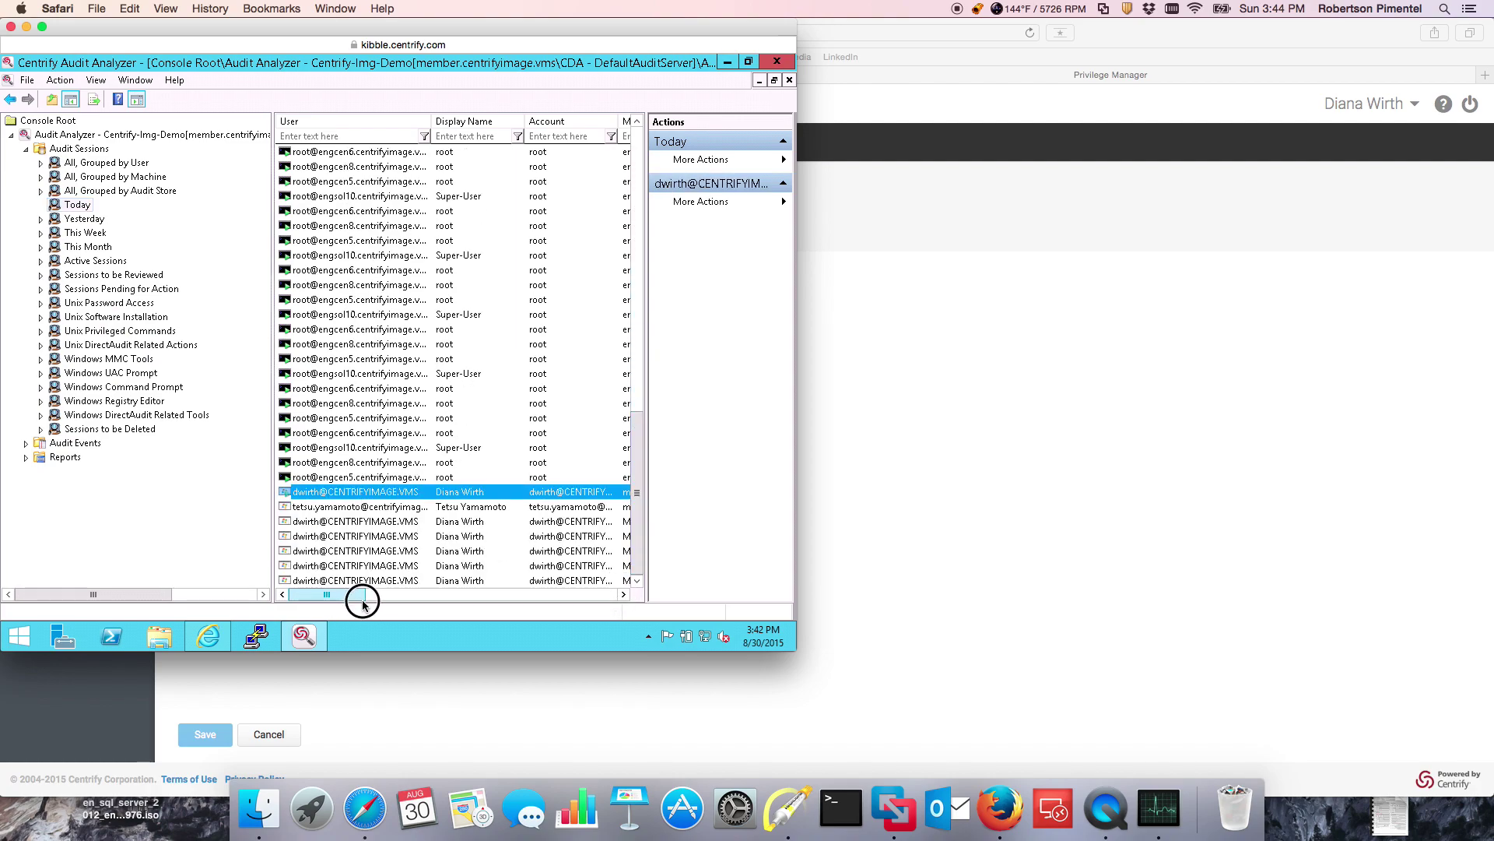
{"action": "left_click_drag", "start_coordinate": [364, 604], "coordinate": [284, 607]}
{"action": "right_click", "coordinate": [350, 492]}
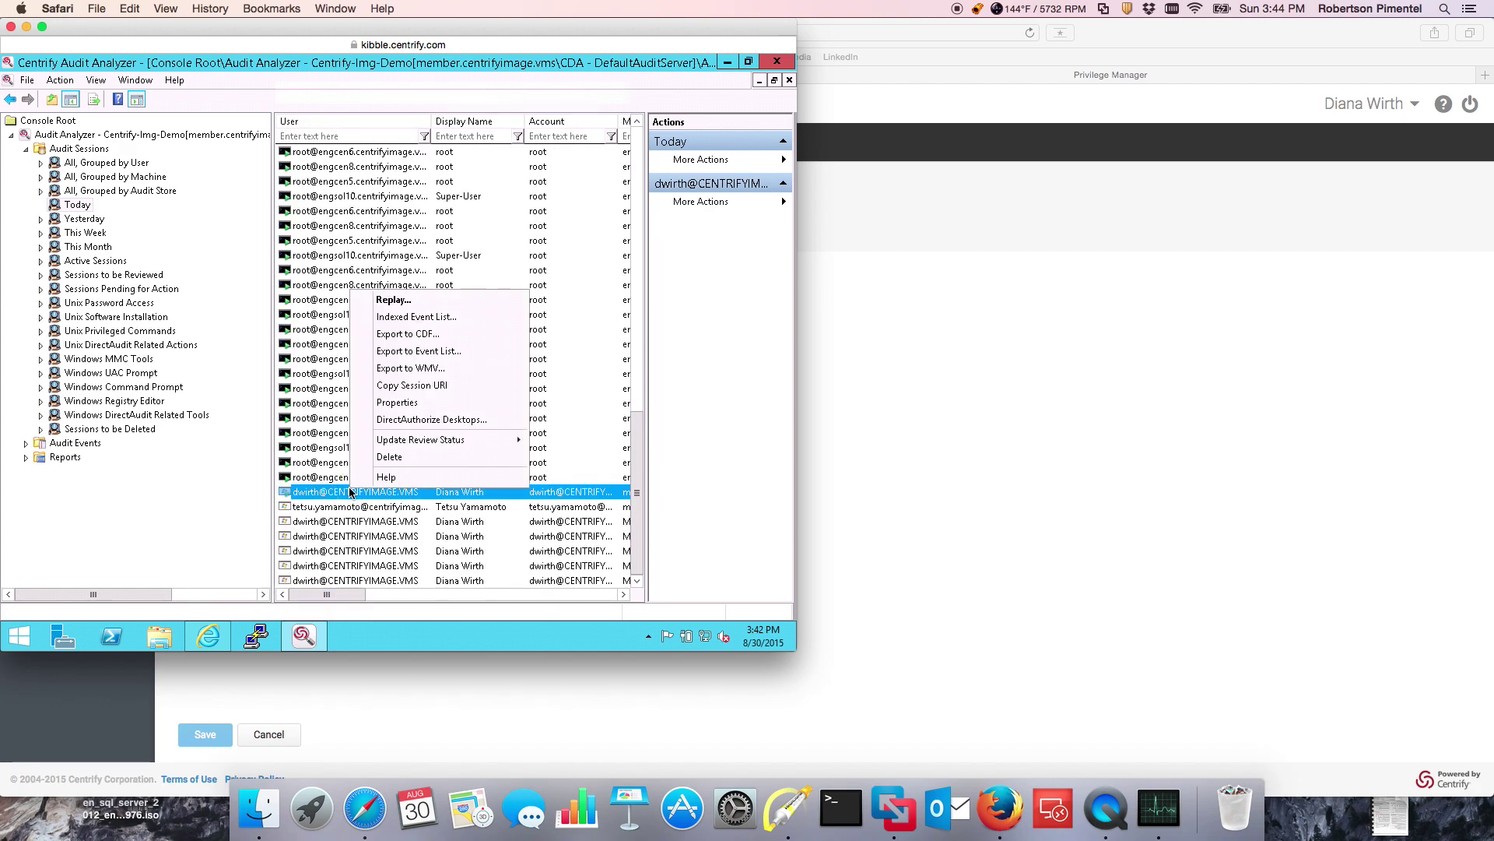
{"action": "left_click", "coordinate": [416, 319]}
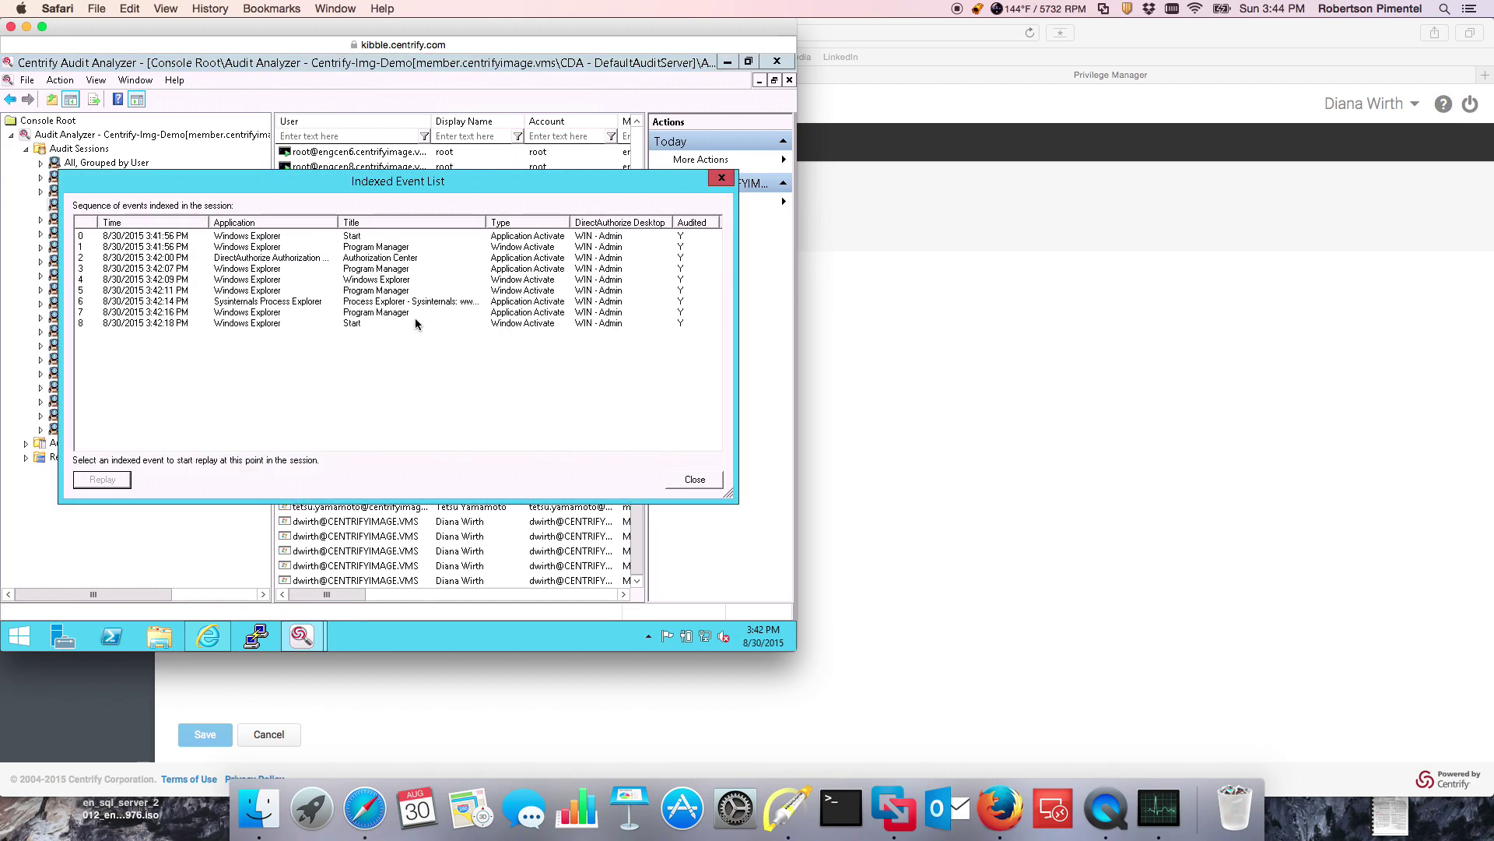
{"action": "left_click", "coordinate": [251, 237]}
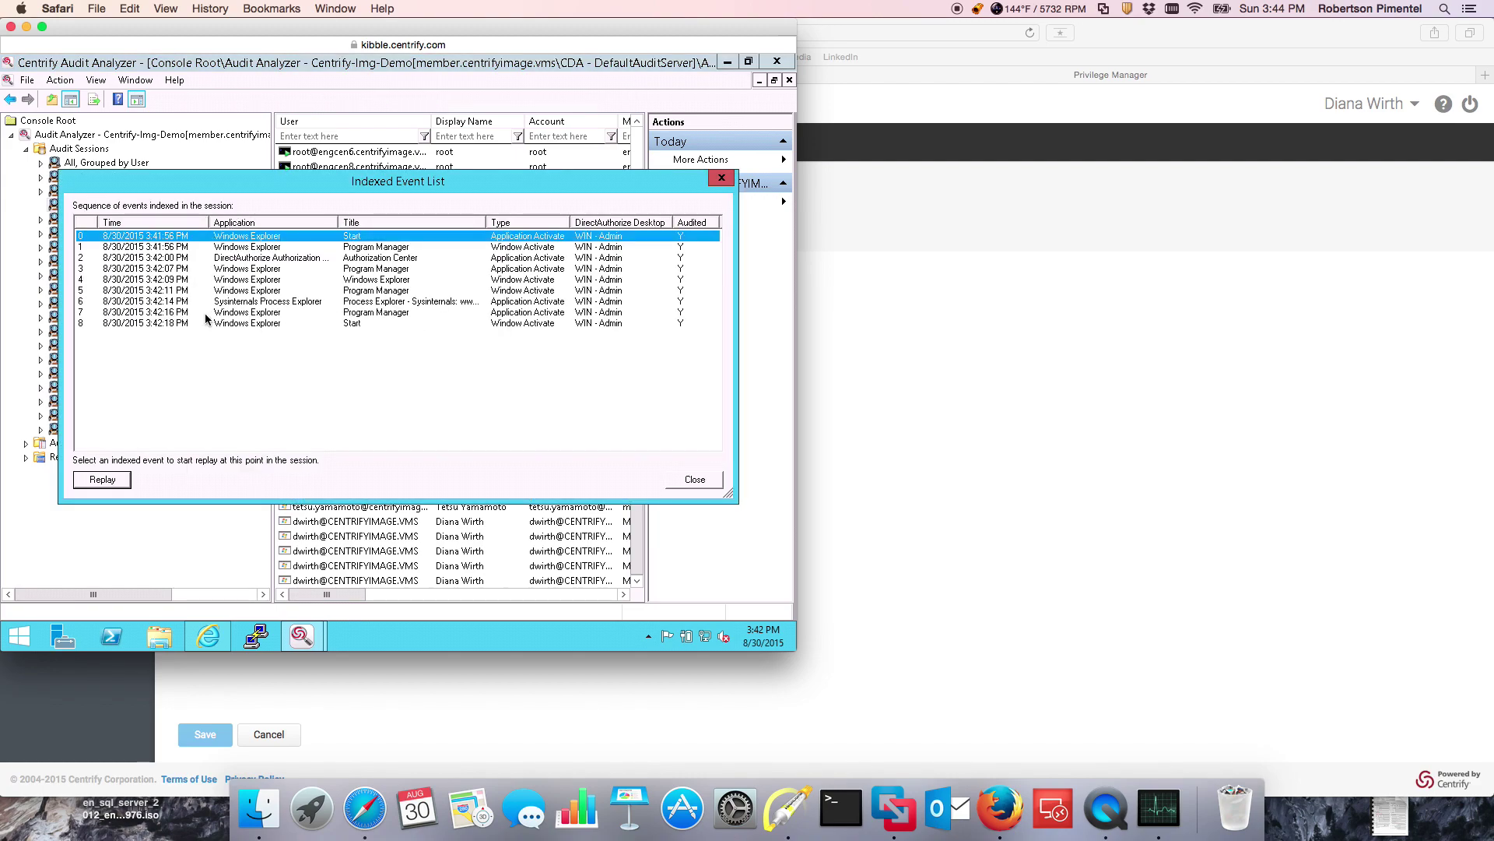
Step: Replay the WIN - Admin session from event 0 with a widened preview, playing through 3:42:18 PM
{"action": "left_click", "coordinate": [112, 479]}
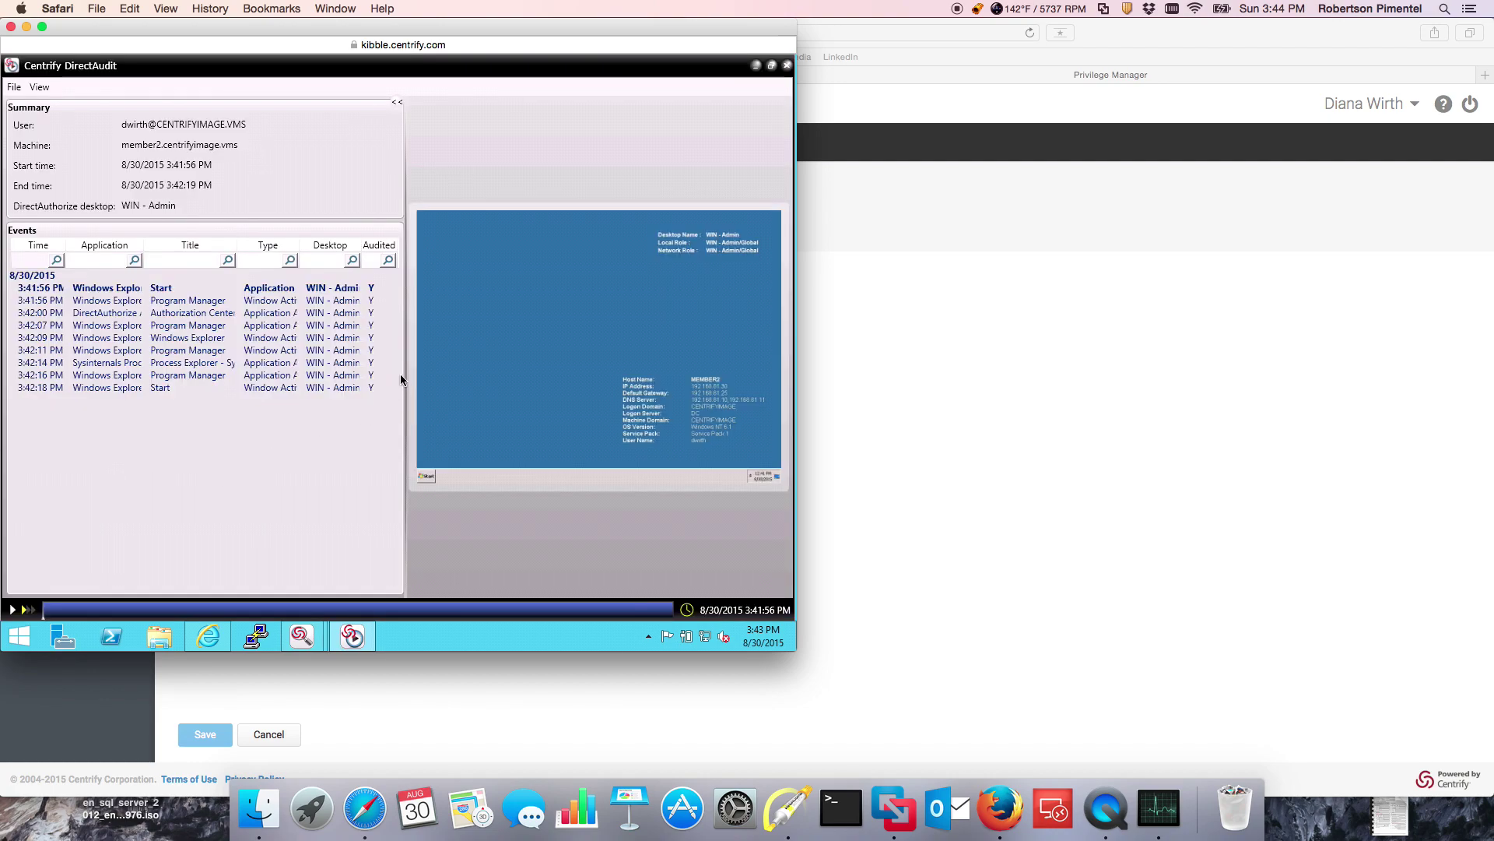
{"action": "left_click_drag", "start_coordinate": [402, 374], "coordinate": [166, 366]}
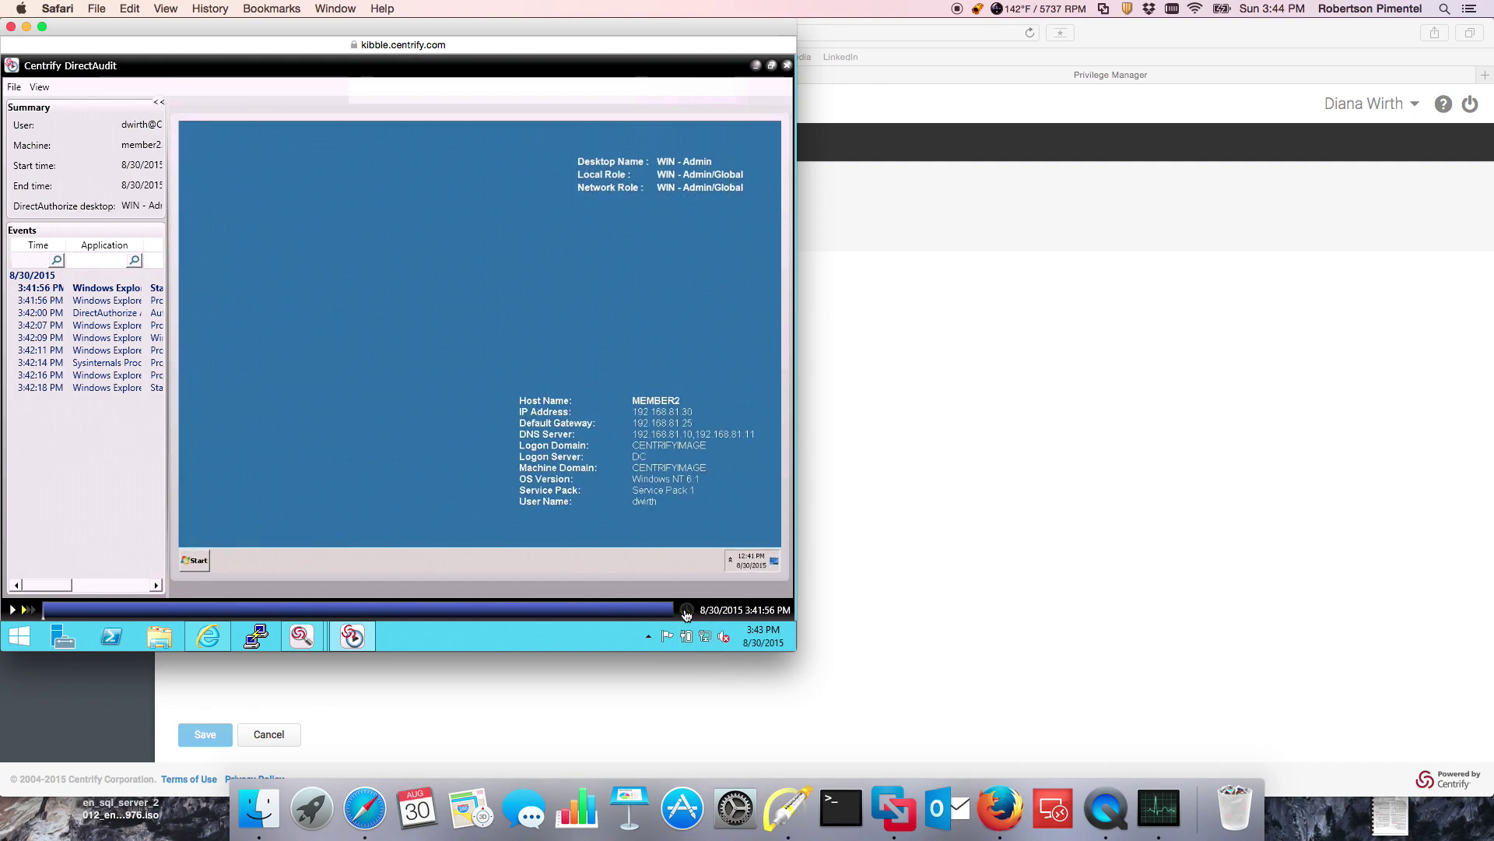
{"action": "left_click", "coordinate": [253, 610]}
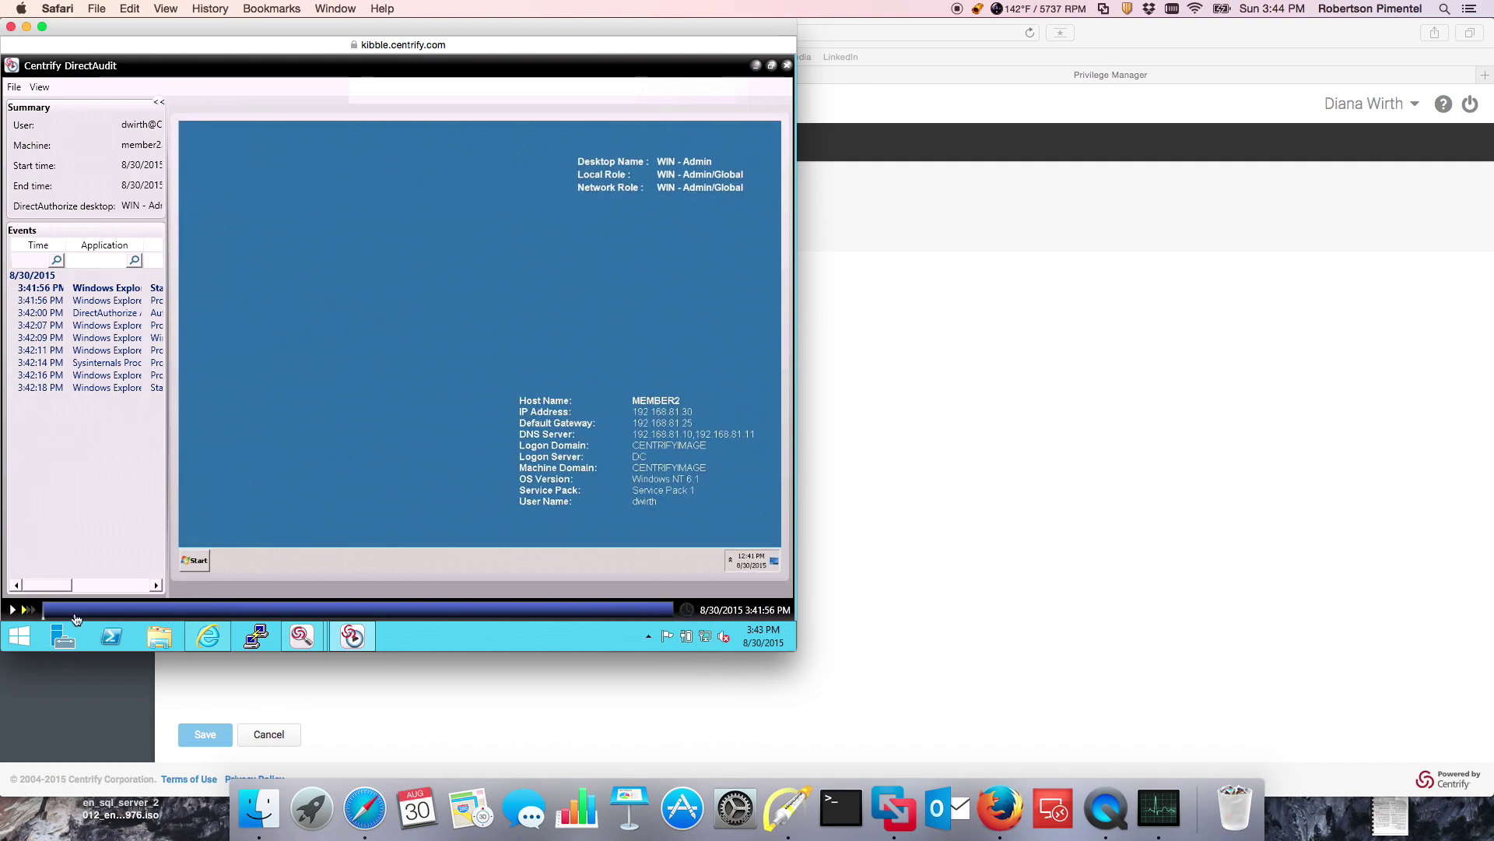
{"action": "left_click", "coordinate": [13, 612]}
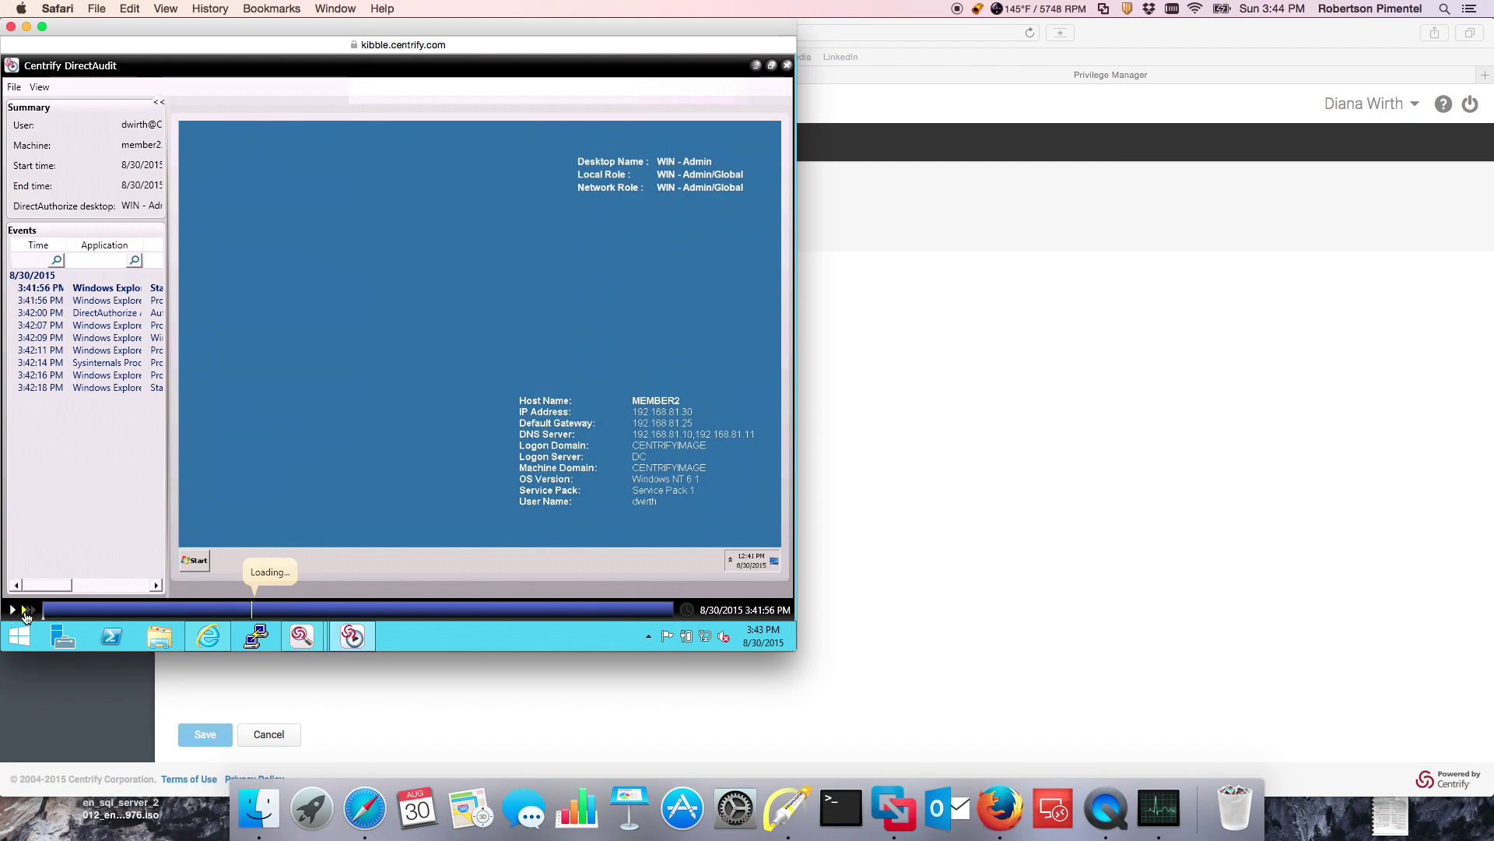
{"action": "left_click", "coordinate": [13, 612]}
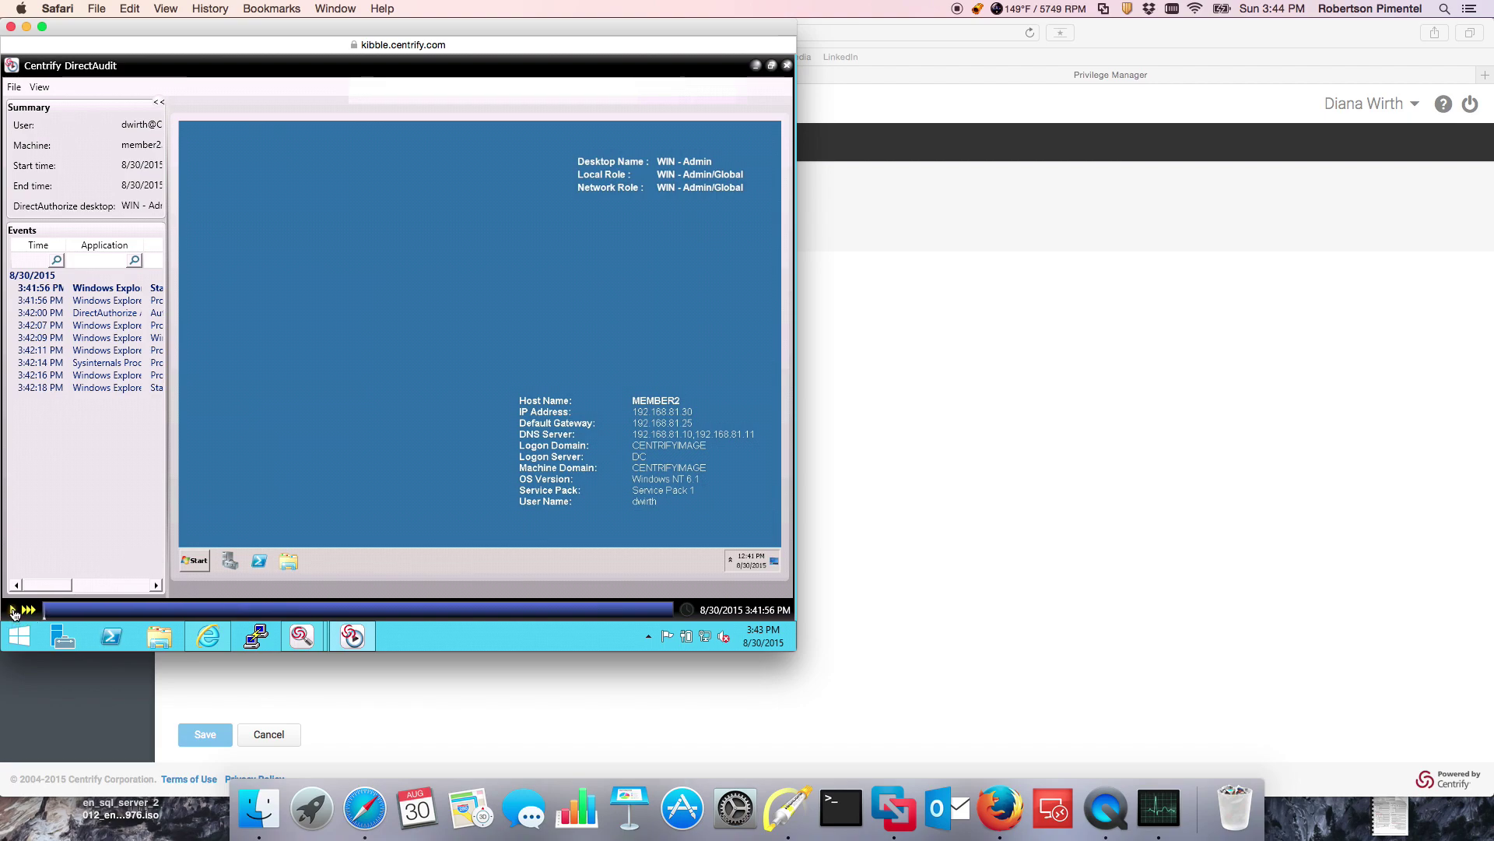
{"action": "left_click", "coordinate": [13, 612]}
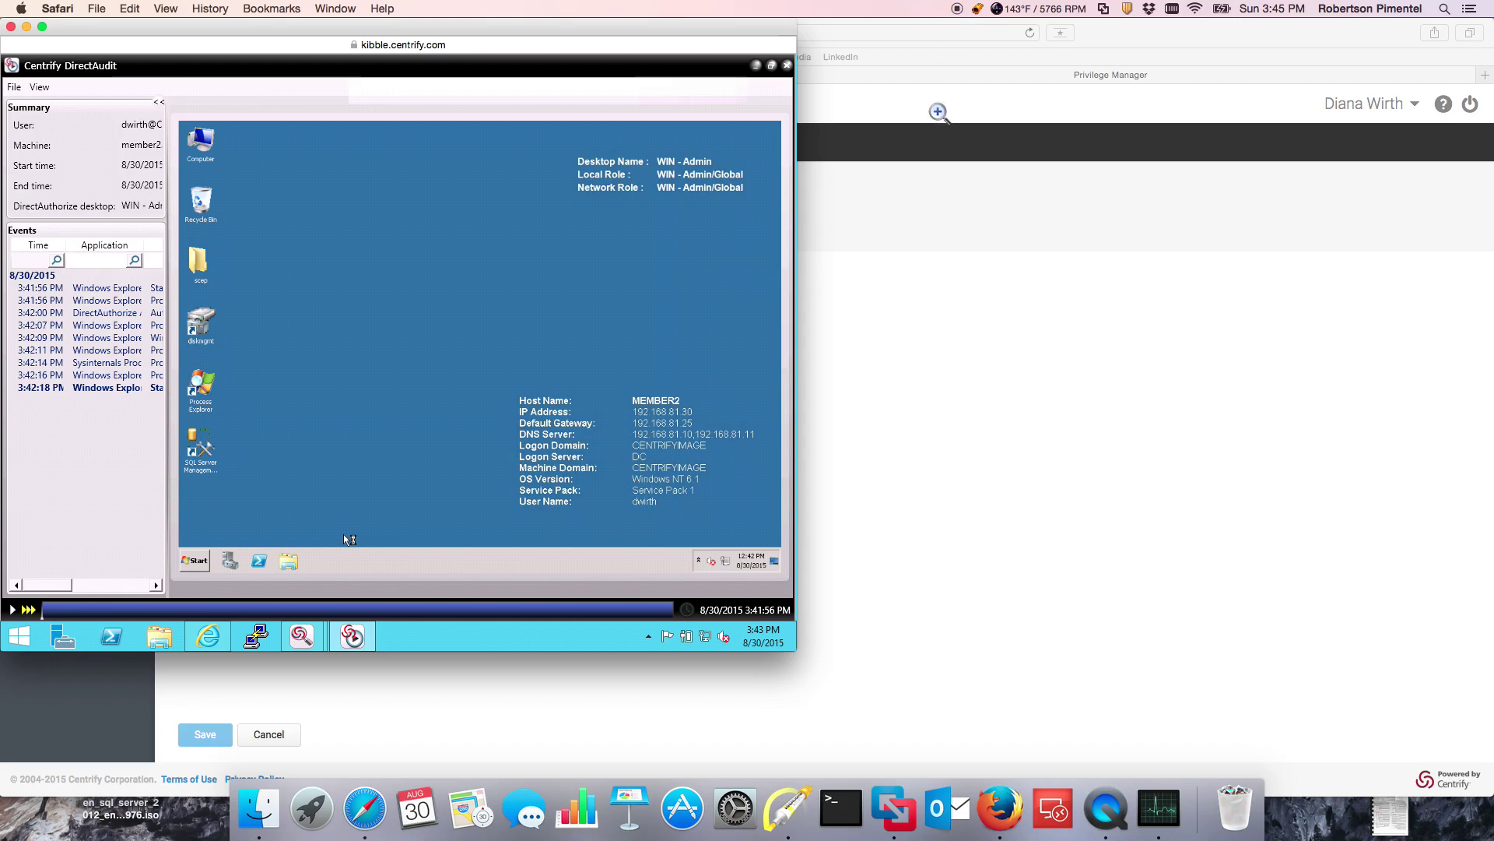
Step: Bring the Privilege Service page for the root (SSH) account on engsol10 back to the front
{"action": "left_click", "coordinate": [953, 176]}
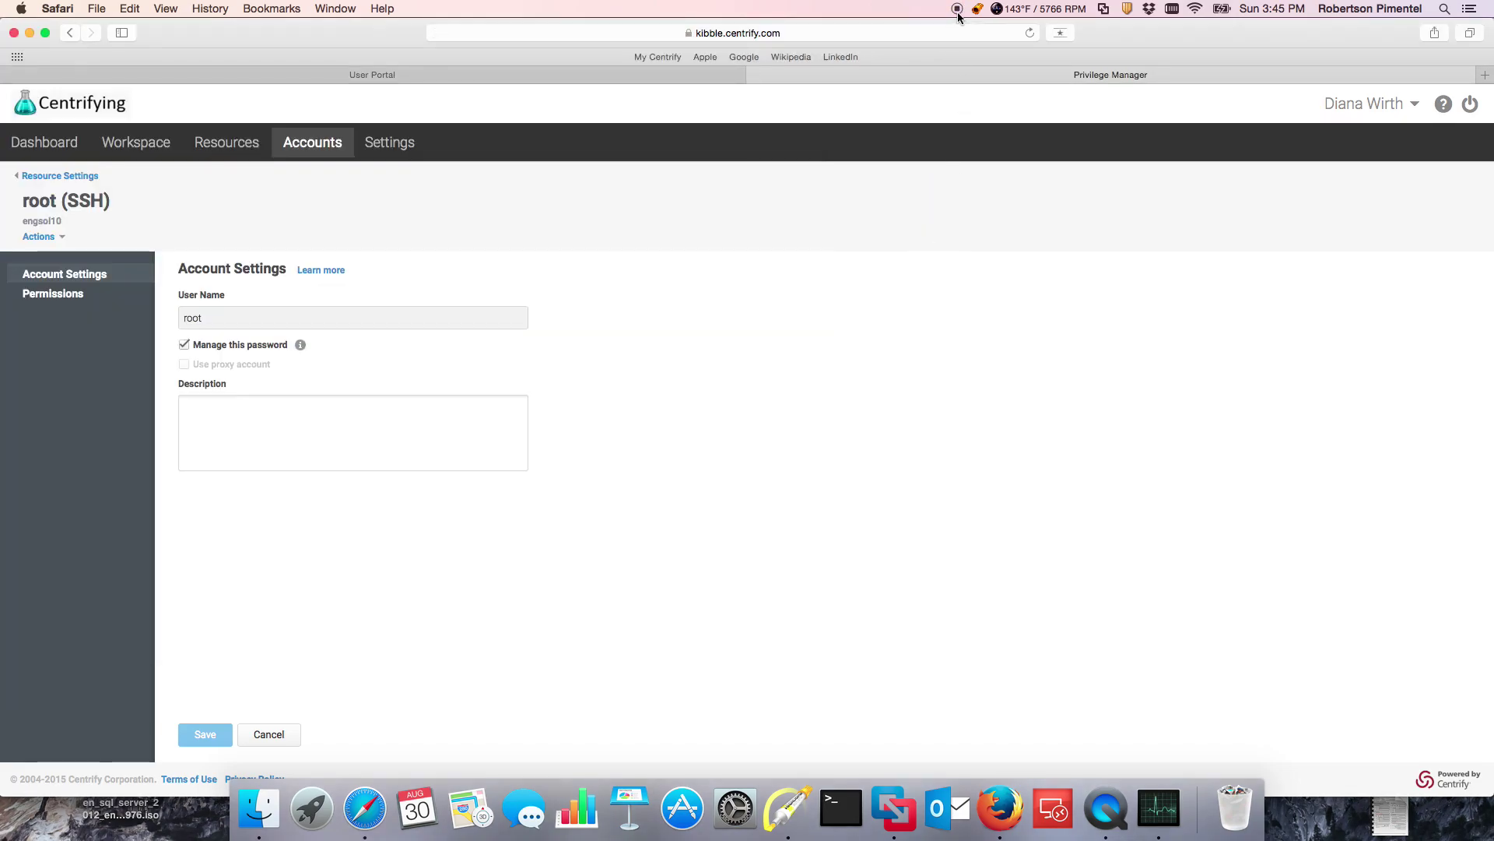